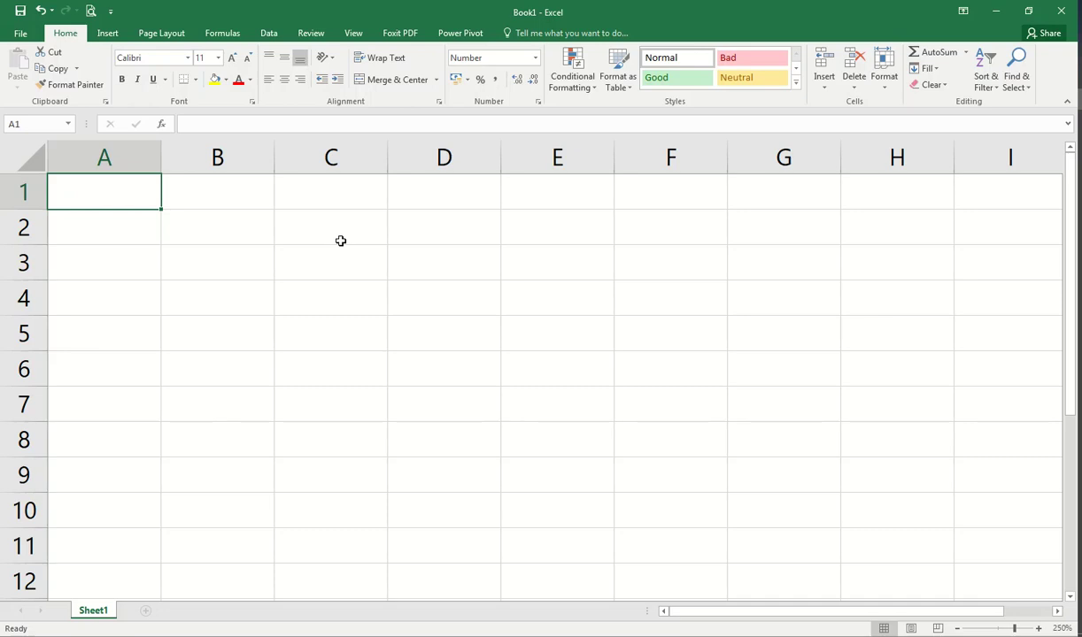
{"action": "left_click", "coordinate": [326, 200]}
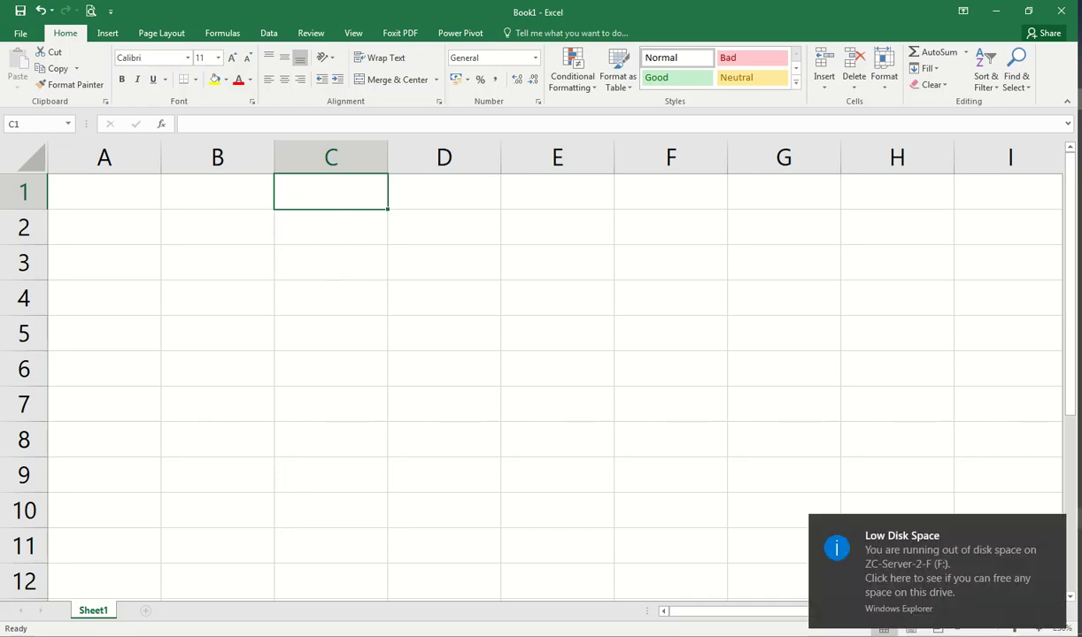
{"action": "left_click", "coordinate": [1051, 527]}
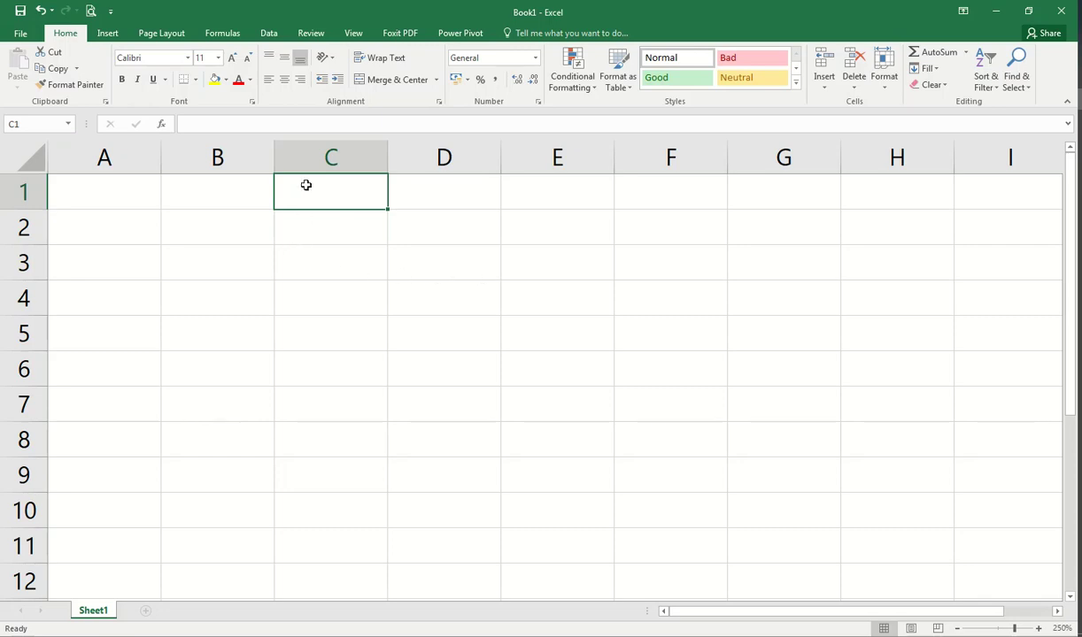
{"action": "left_click", "coordinate": [205, 226]}
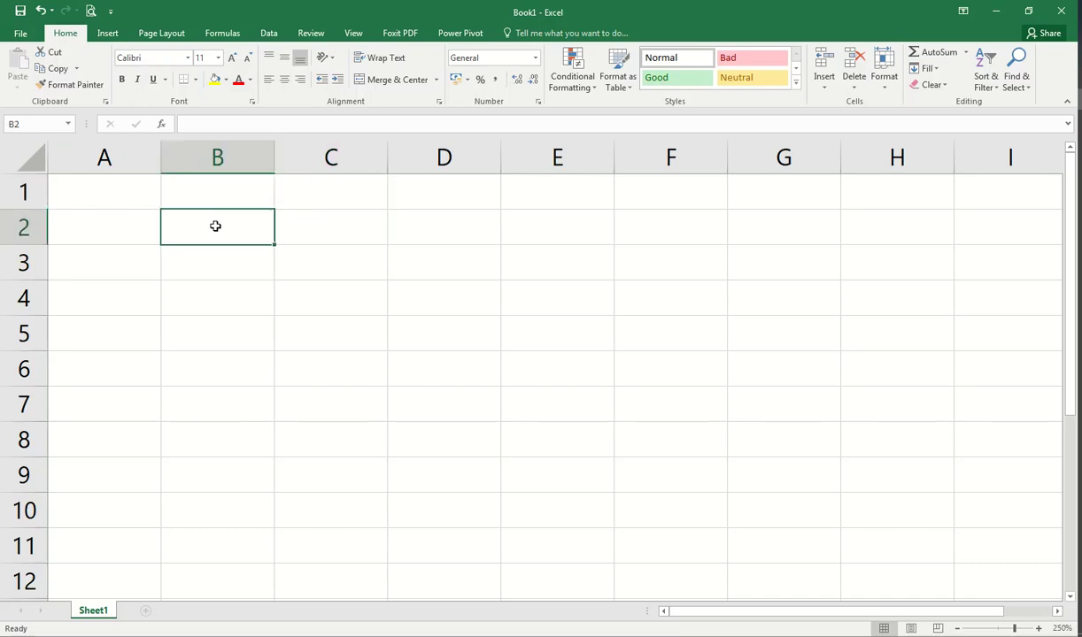
Enter 1:50, 1.50 pm and 13:15 in cells B1 to B3
{"action": "left_click", "coordinate": [222, 194]}
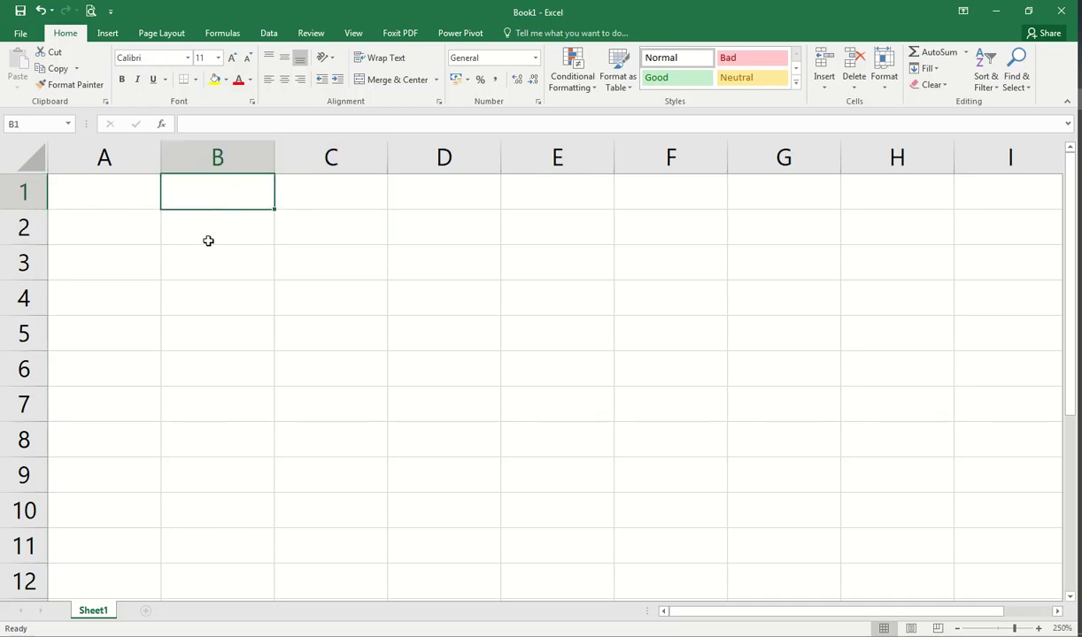
{"action": "type", "text": "1:50"}
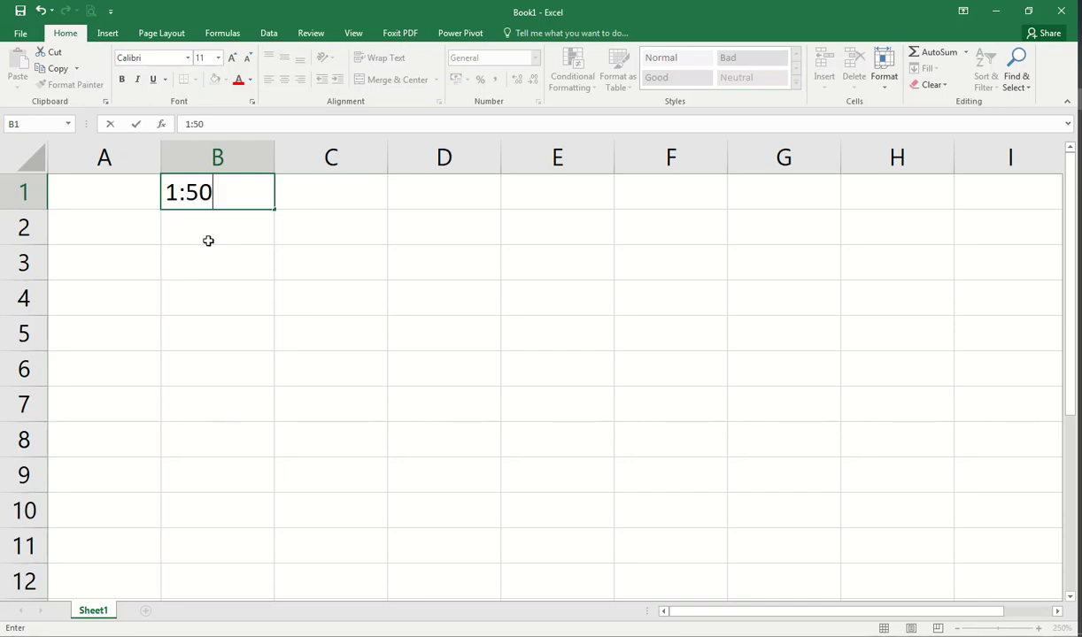
{"action": "key", "text": "Return"}
{"action": "key", "text": "Up"}
{"action": "left_click", "coordinate": [208, 240]}
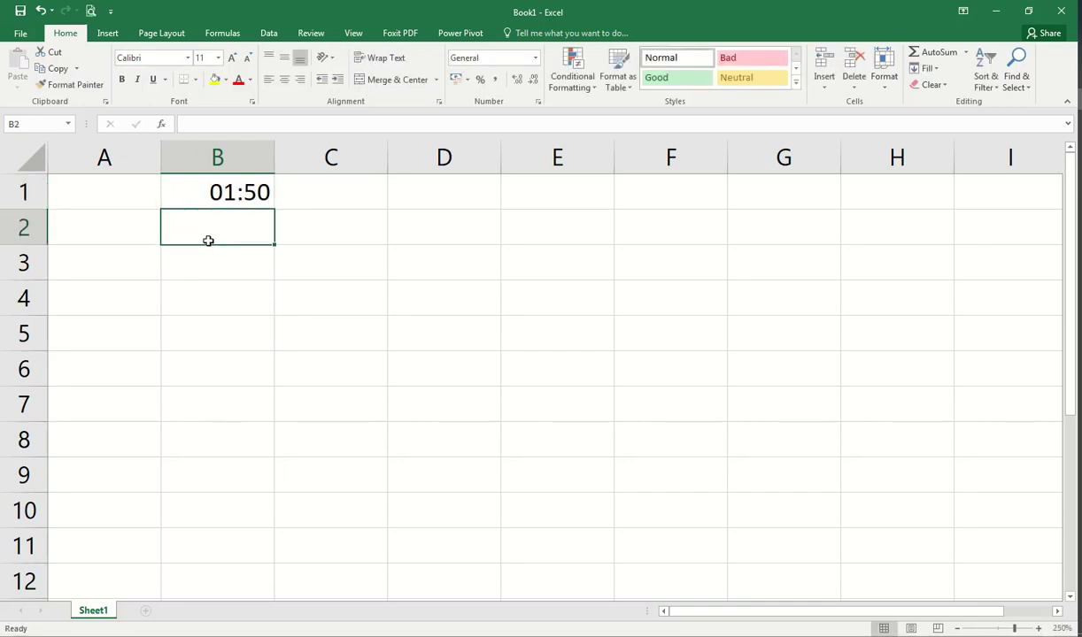
{"action": "type", "text": "1.50 pm"}
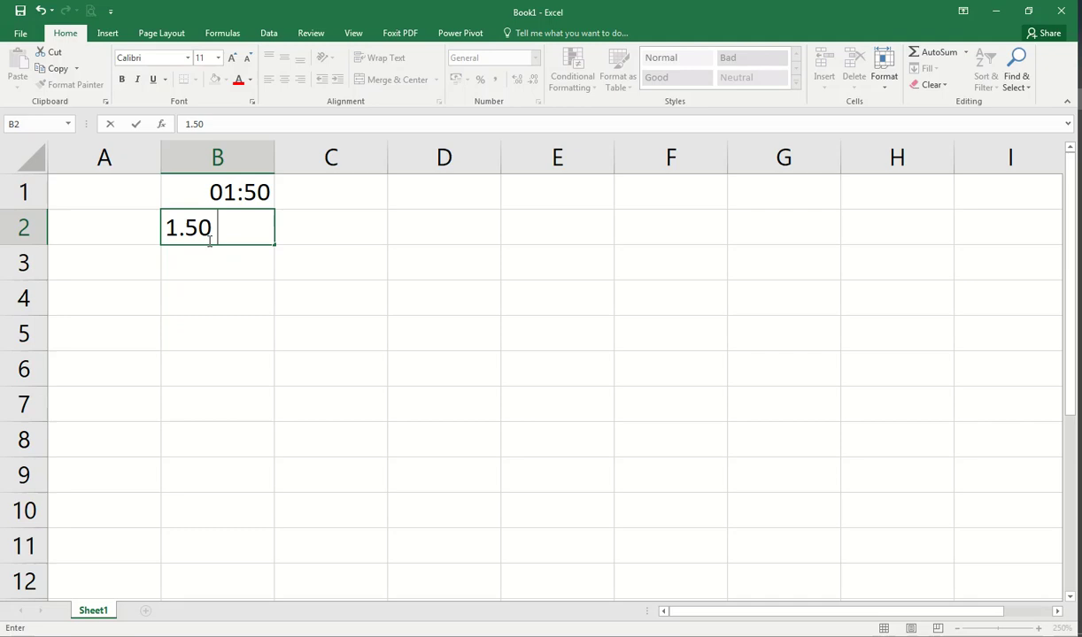
{"action": "key", "text": "Return"}
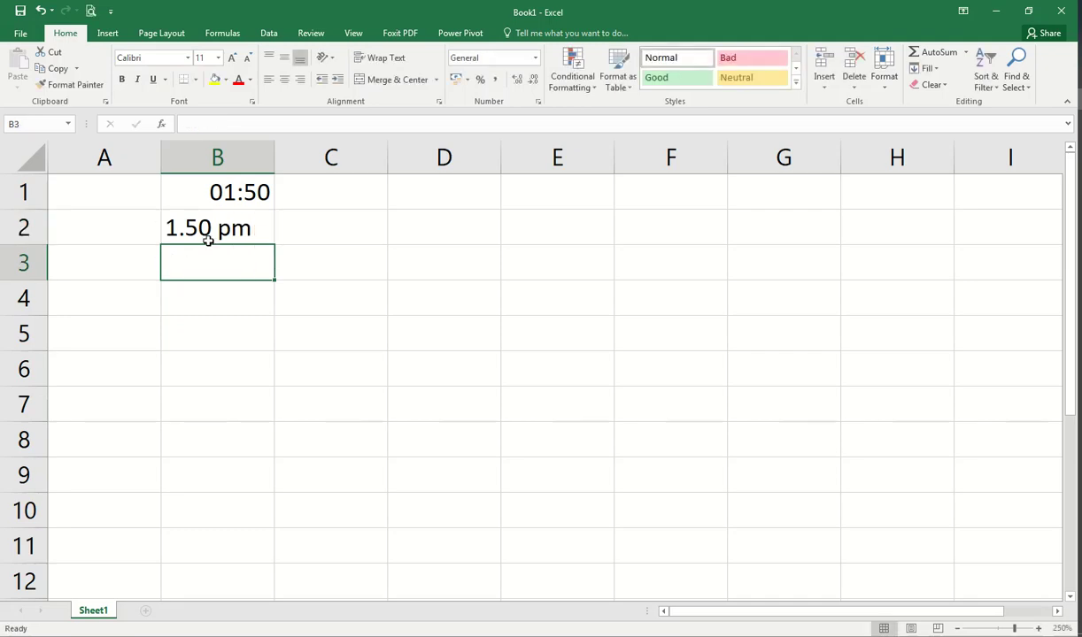
{"action": "type", "text": "13:15"}
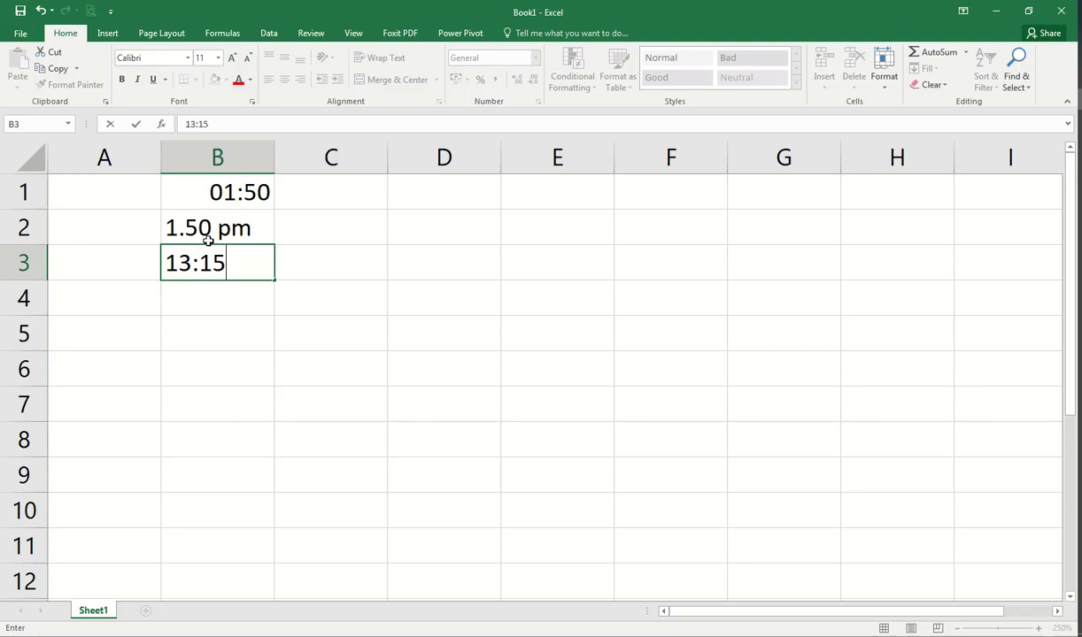
{"action": "key", "text": "Return"}
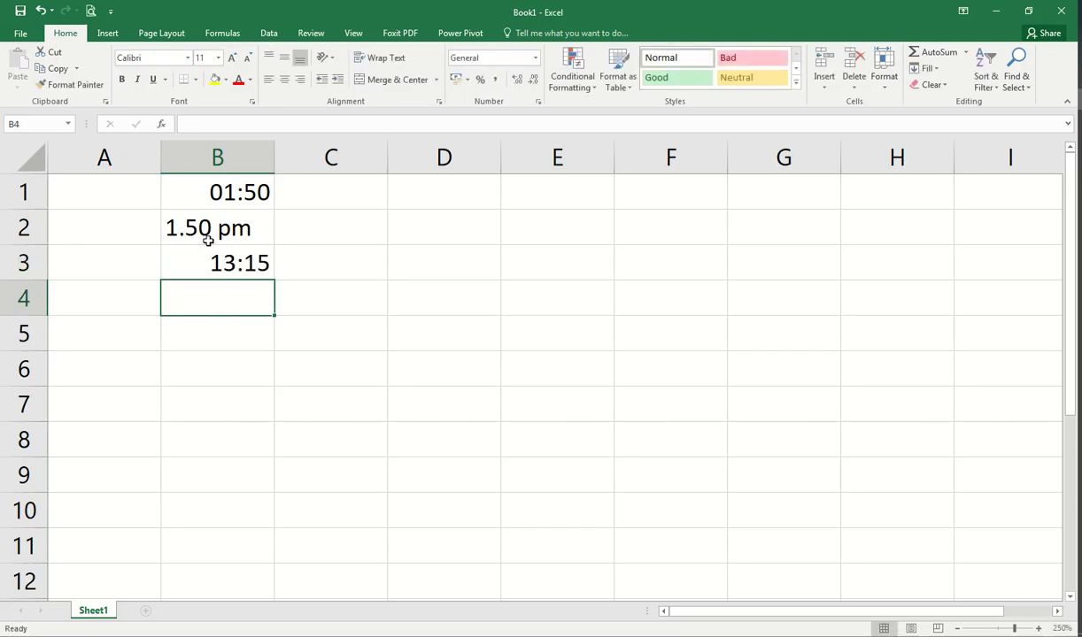
Insert an empty row above the three time entries
{"action": "left_click_drag", "start_coordinate": [217, 193], "coordinate": [217, 258]}
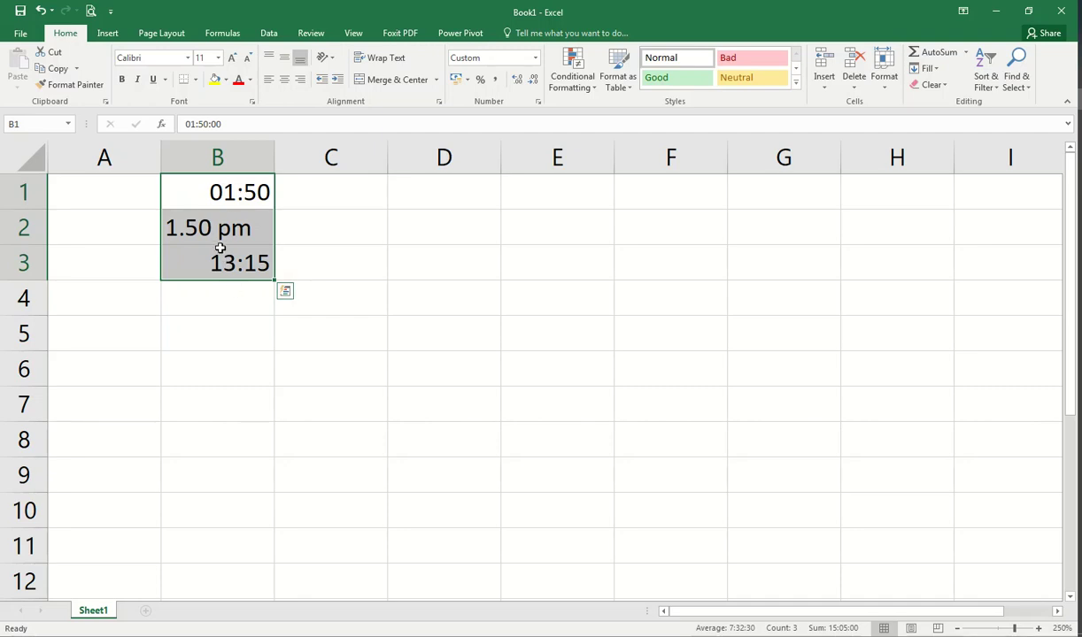
{"action": "left_click", "coordinate": [21, 193]}
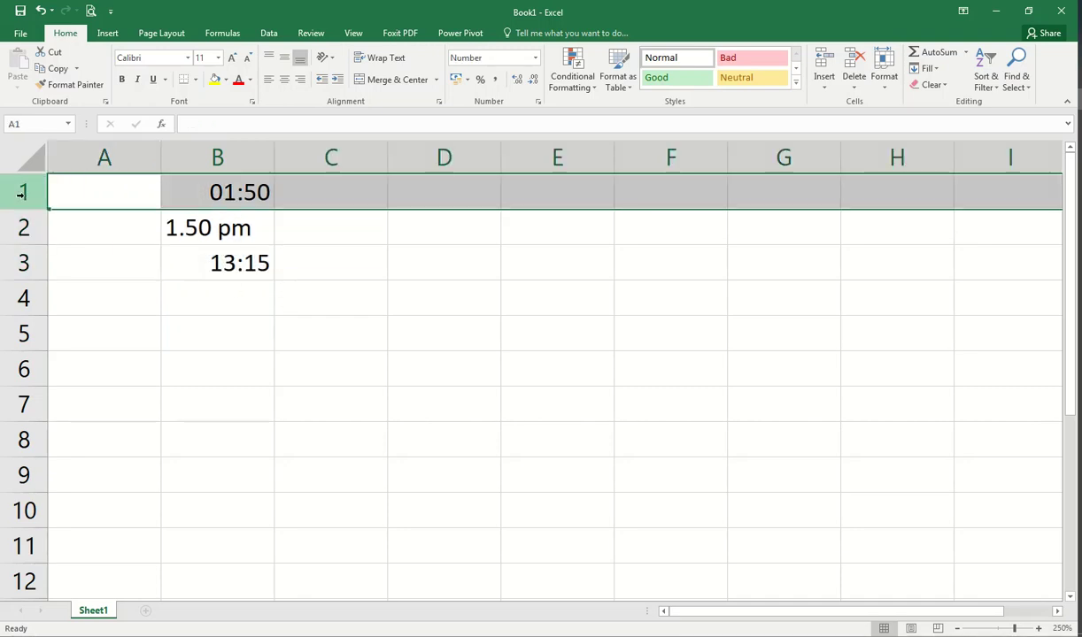
{"action": "key", "text": "ctrl+shift+plus"}
Try filtering the times from blank cell B1, check the filter's value list, and remove the filter
{"action": "left_click", "coordinate": [212, 182]}
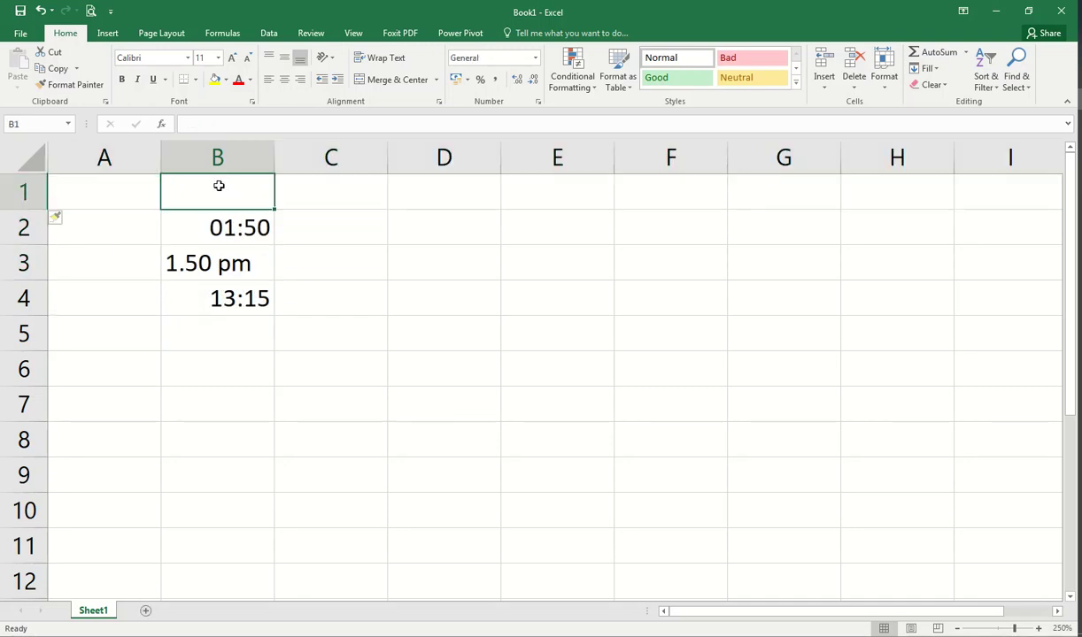
{"action": "left_click", "coordinate": [986, 82]}
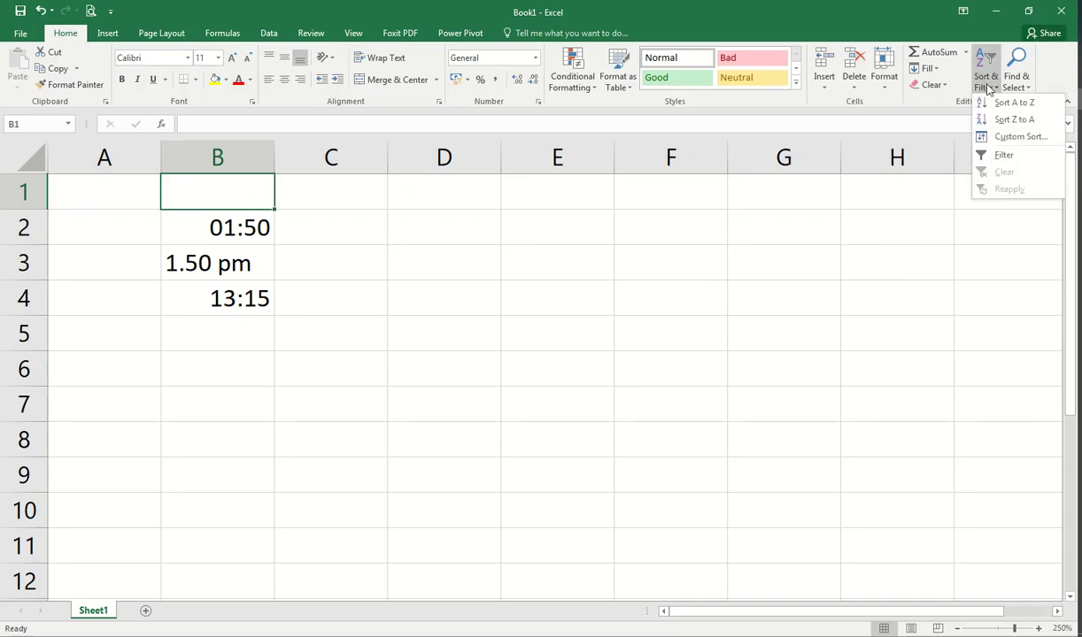
{"action": "left_click", "coordinate": [833, 190]}
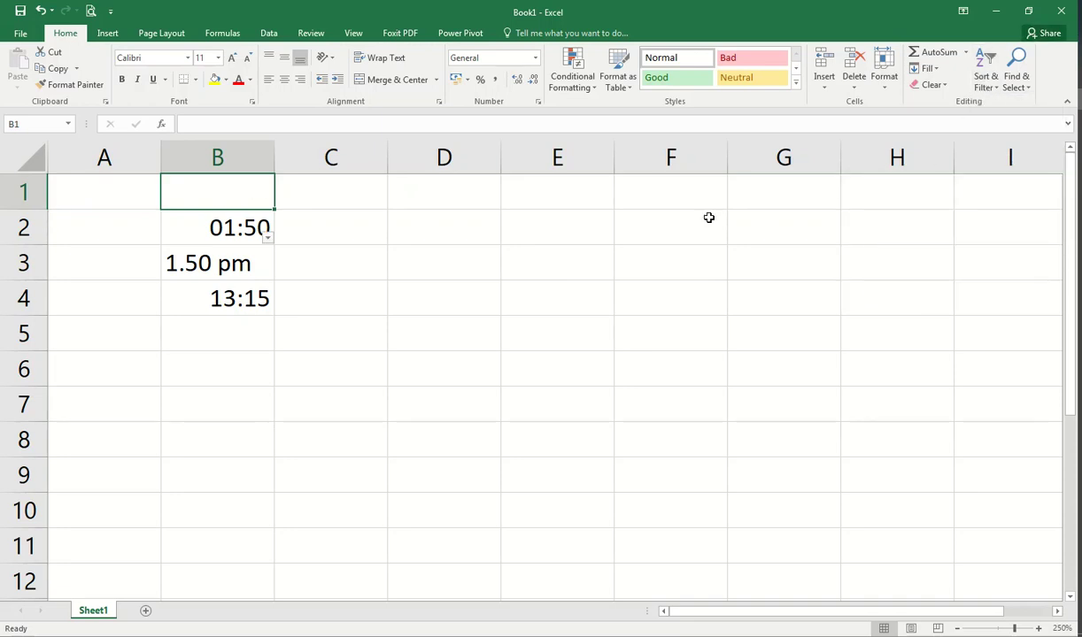
{"action": "left_click", "coordinate": [297, 177]}
{"action": "left_click", "coordinate": [267, 235]}
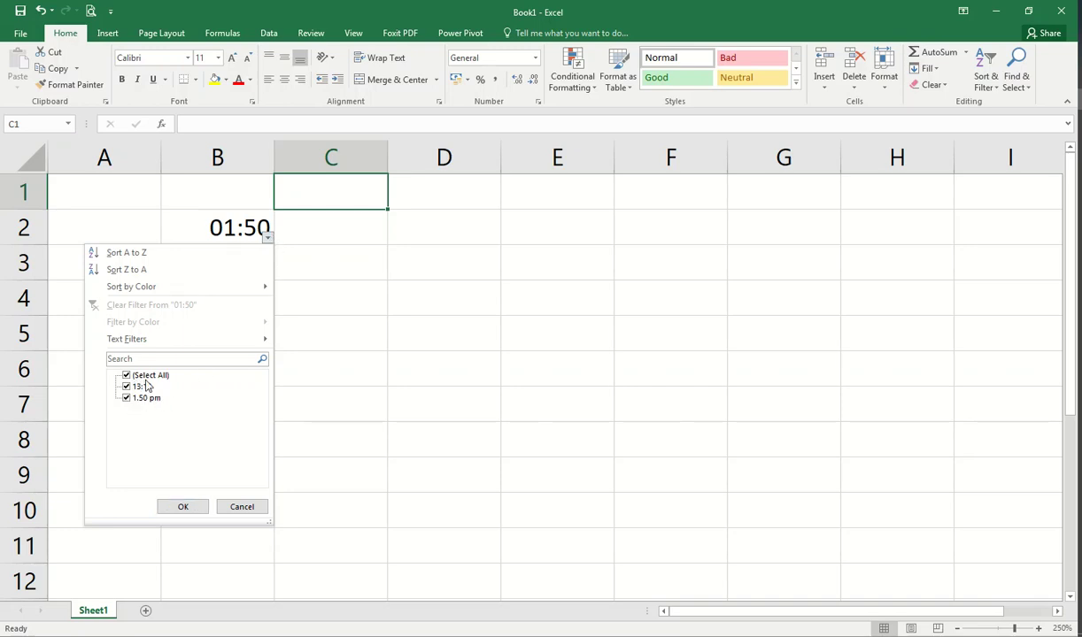
{"action": "left_click", "coordinate": [311, 237]}
{"action": "left_click", "coordinate": [245, 195]}
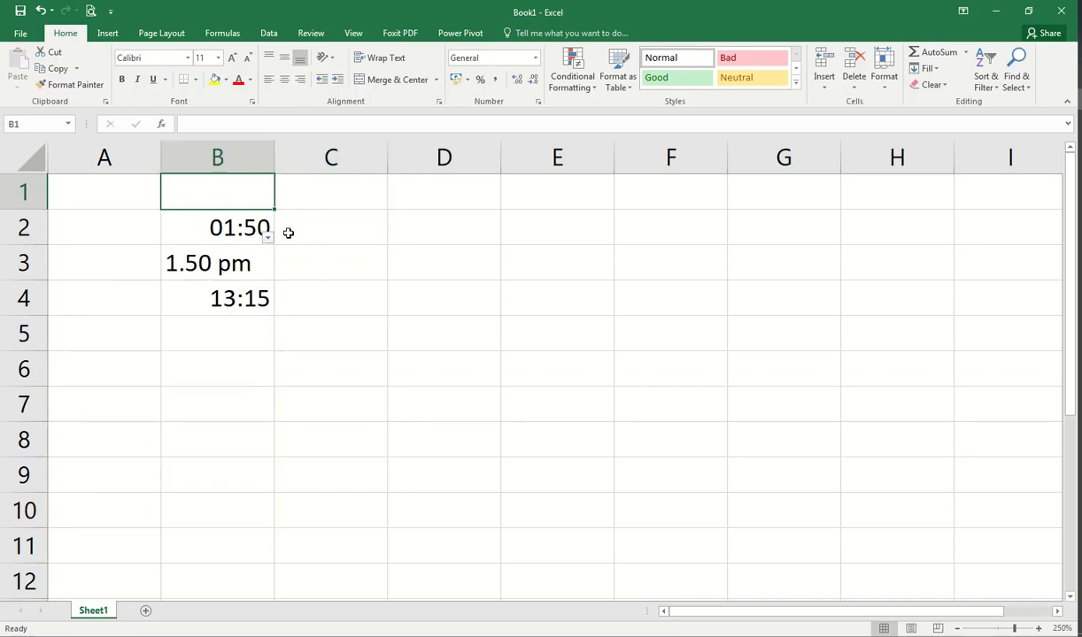
{"action": "left_click", "coordinate": [985, 75]}
{"action": "left_click", "coordinate": [945, 151]}
Enter the header Time in B1 and turn on filtering for that column
{"action": "type", "text": "Time"}
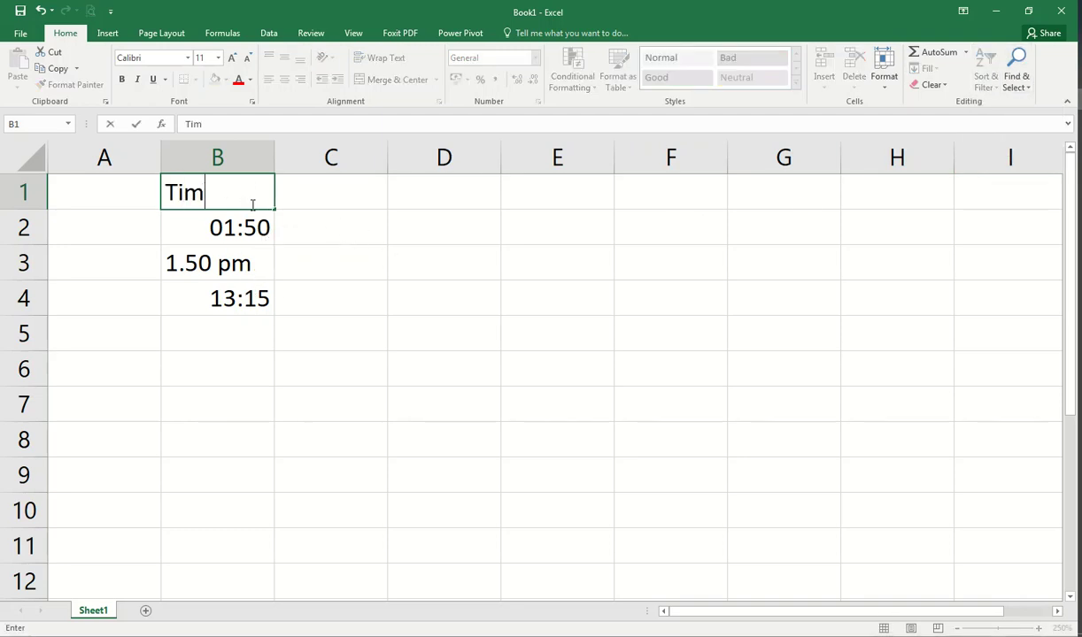
{"action": "key", "text": "Return"}
{"action": "left_click", "coordinate": [244, 181]}
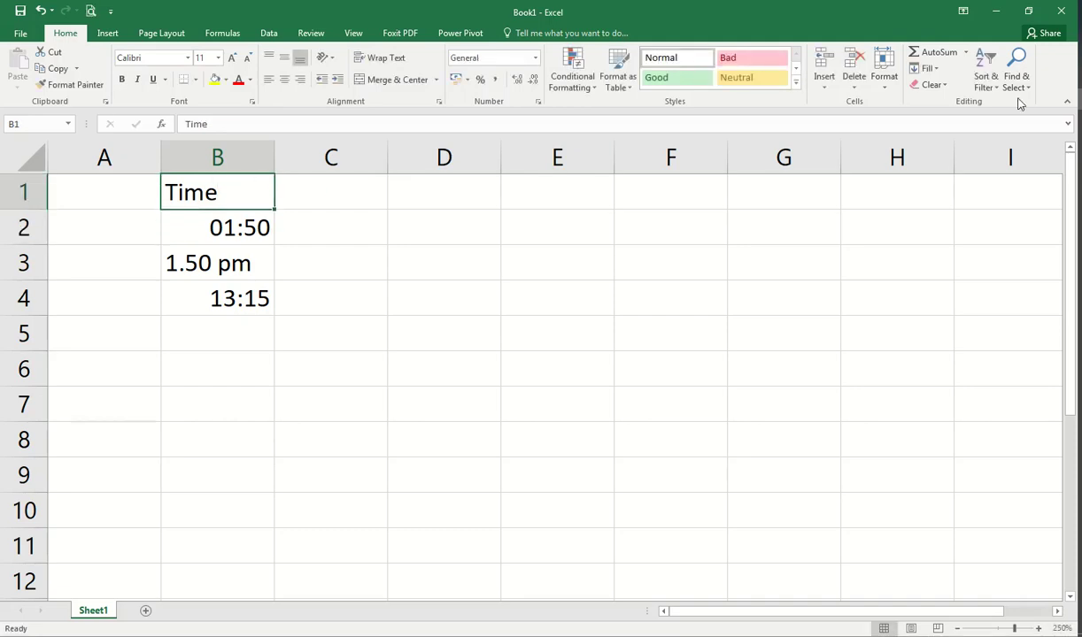
{"action": "left_click", "coordinate": [985, 76]}
{"action": "left_click", "coordinate": [1003, 157]}
Check the list of values offered by the Time column's filter, leaving the filter unapplied
{"action": "left_click", "coordinate": [142, 299]}
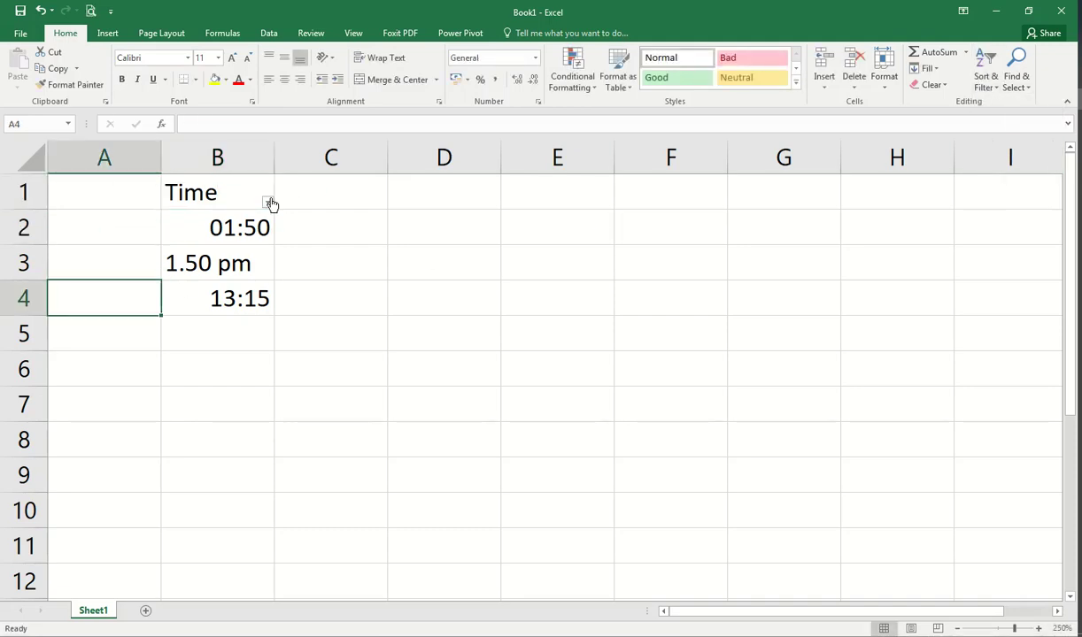
{"action": "left_click", "coordinate": [267, 202]}
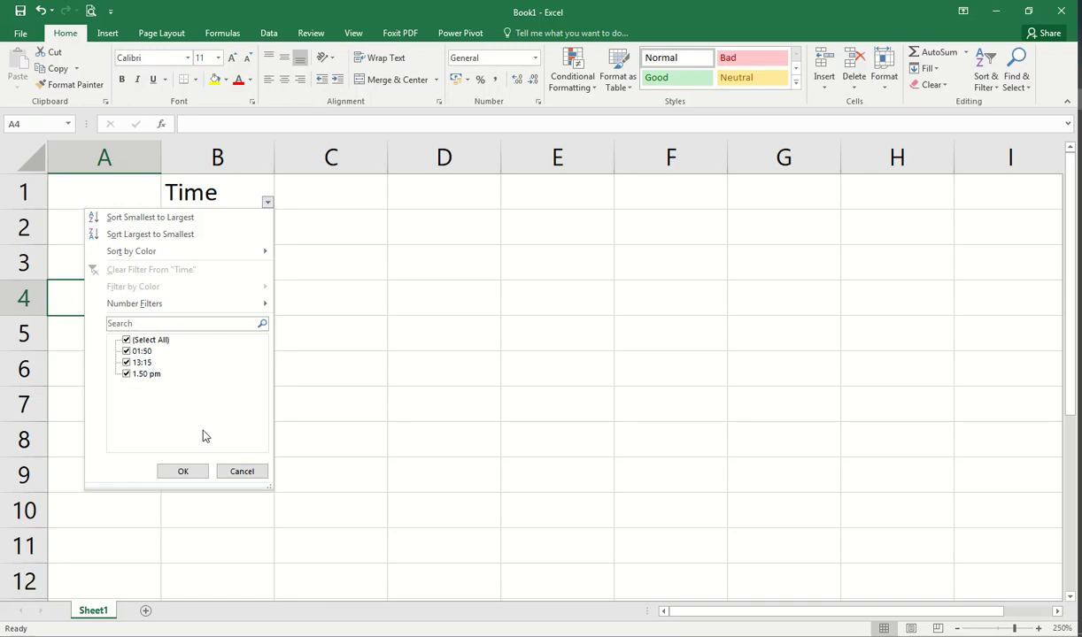
{"action": "left_click", "coordinate": [249, 474]}
Enter the time 01:50 in cell C2
{"action": "left_click", "coordinate": [326, 197]}
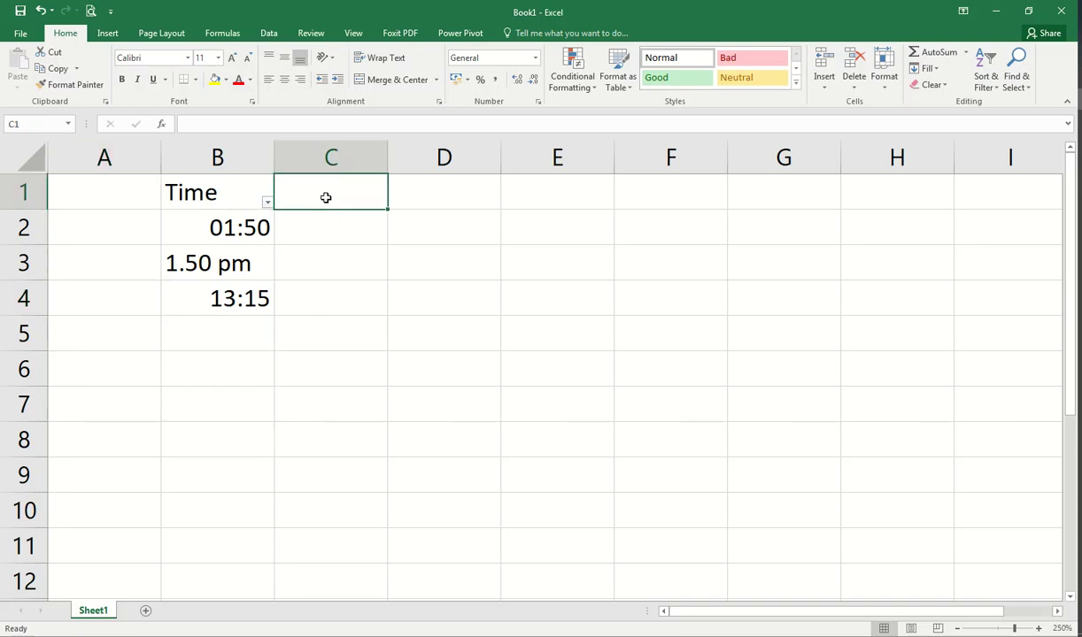
{"action": "key", "text": "Down"}
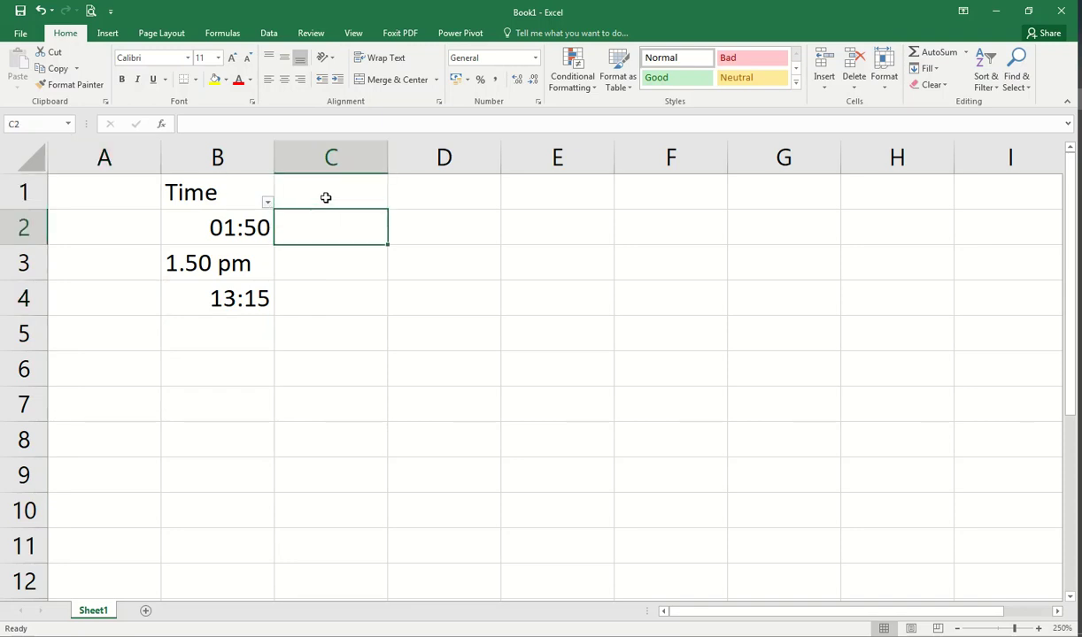
{"action": "type", "text": "01:50"}
{"action": "key", "text": "Return"}
Inspect the full time value stored in cell C2
{"action": "left_click", "coordinate": [296, 210]}
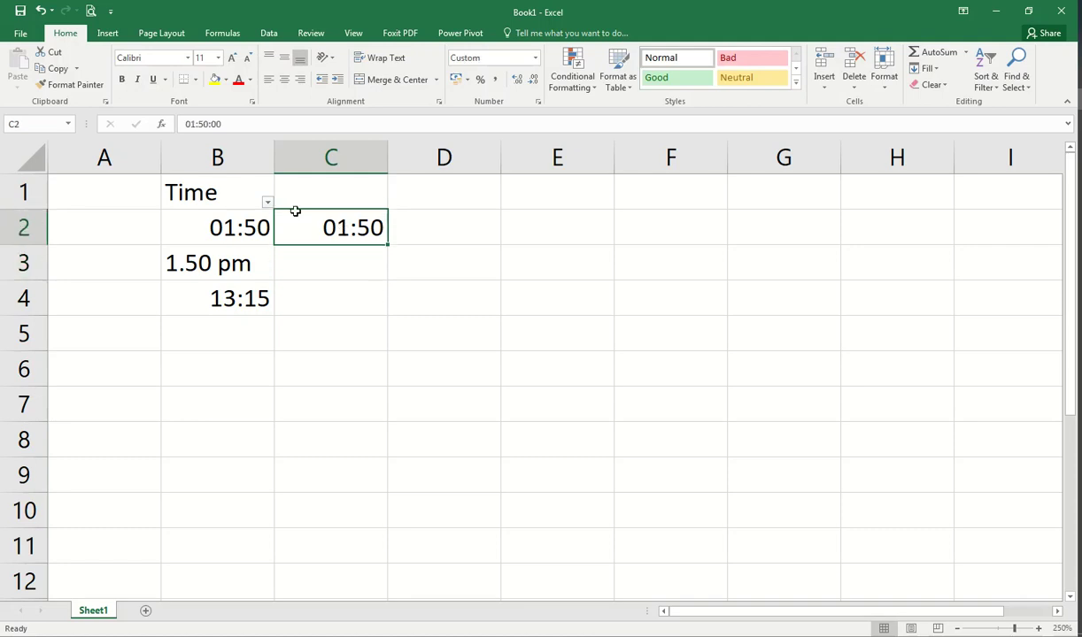
{"action": "left_click", "coordinate": [235, 124]}
{"action": "left_click_drag", "start_coordinate": [236, 124], "coordinate": [146, 126]}
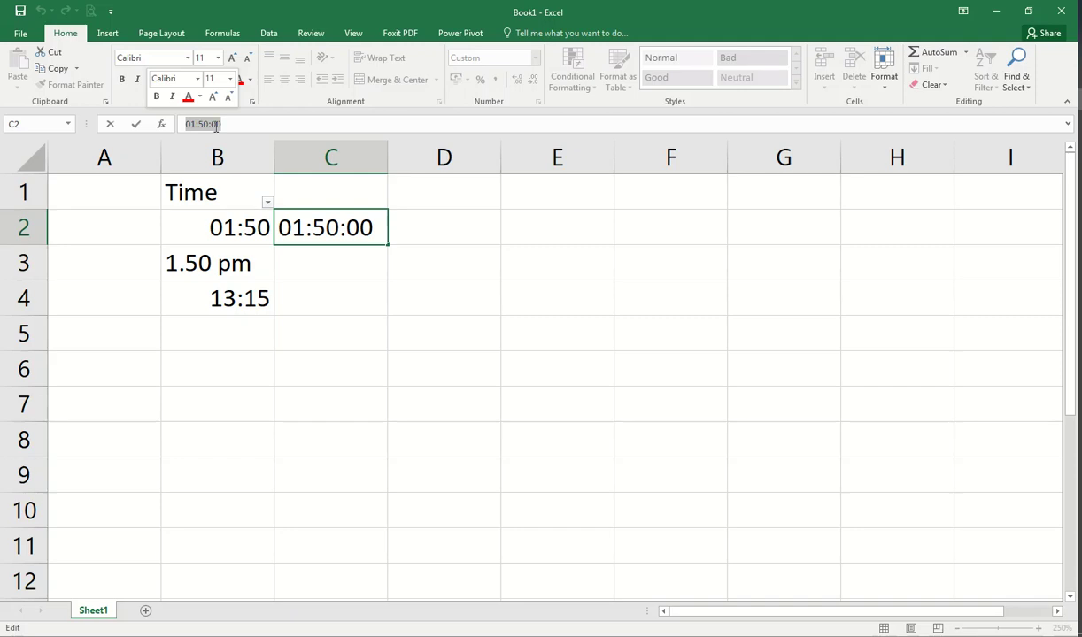
Enter 1:50 in cells C3 and C4 and select the times in C2 to C4
{"action": "left_click", "coordinate": [355, 269]}
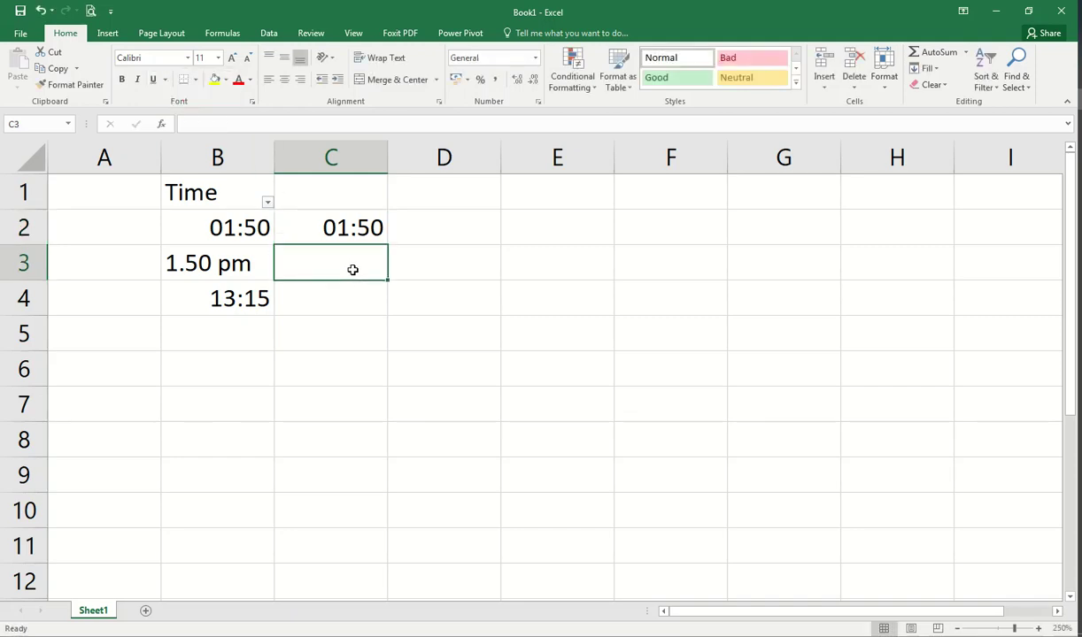
{"action": "type", "text": "1:"}
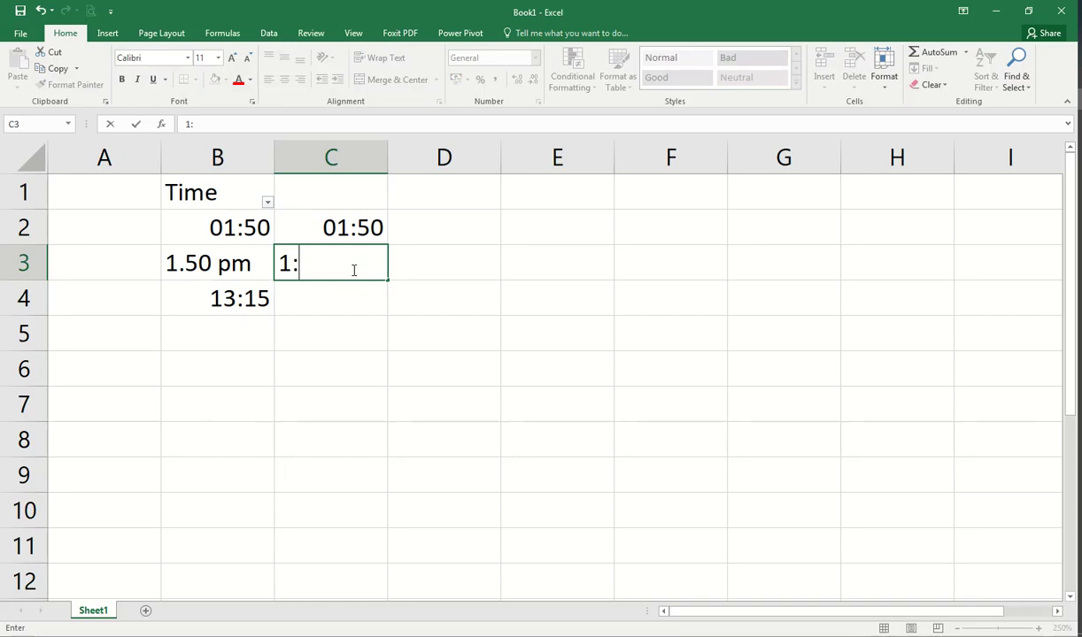
{"action": "type", "text": "50"}
{"action": "key", "text": "Return"}
{"action": "type", "text": "1:50"}
{"action": "key", "text": "Return"}
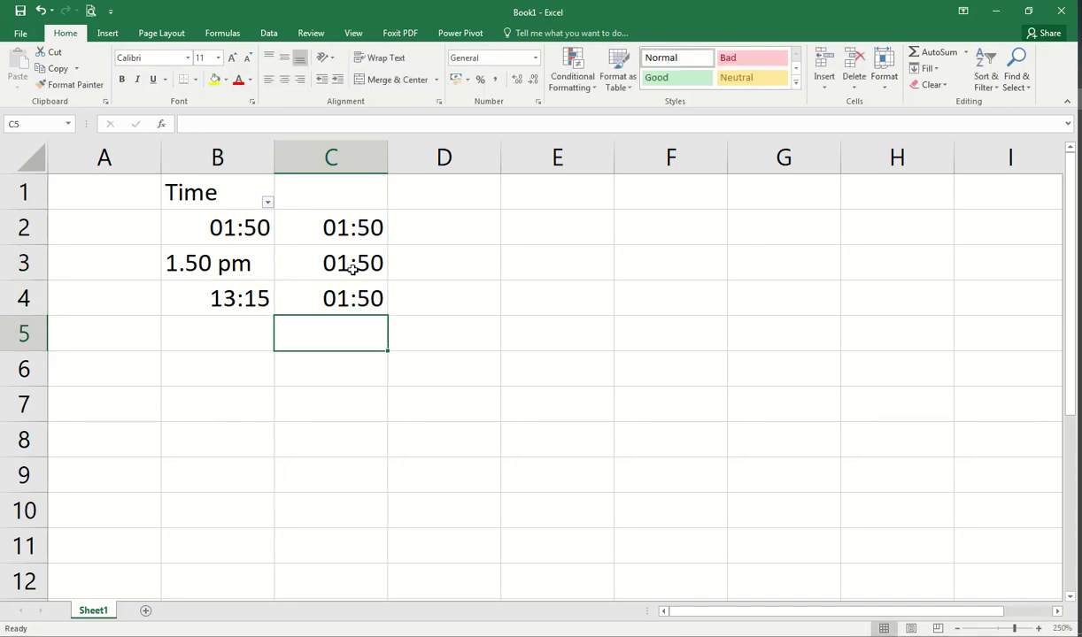
{"action": "left_click_drag", "start_coordinate": [354, 230], "coordinate": [352, 292]}
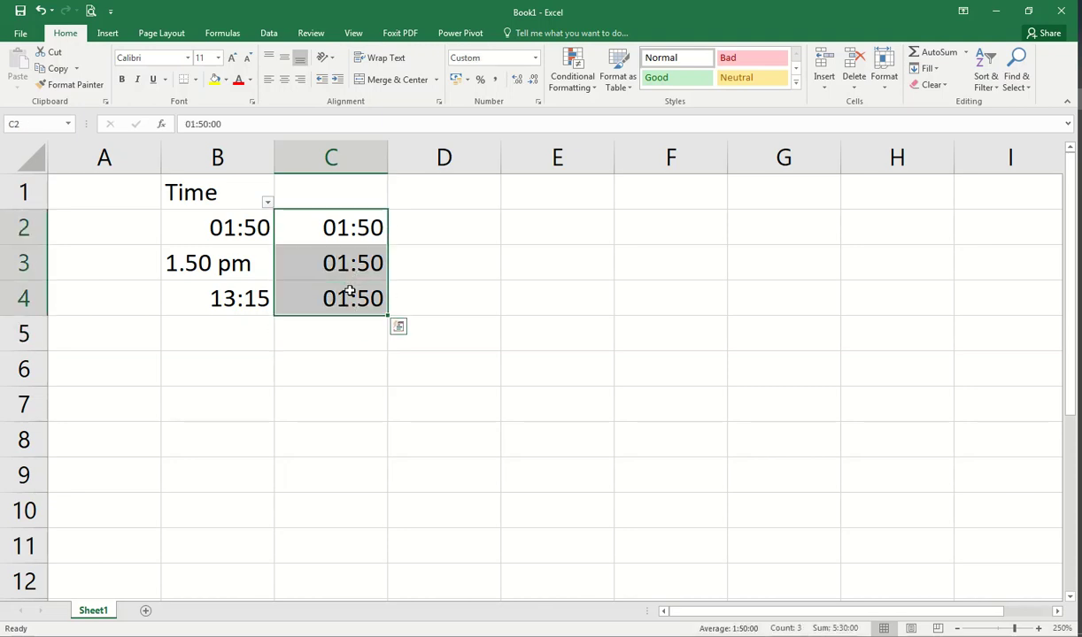
Turn off the existing filter on the Time column
{"action": "left_click", "coordinate": [305, 197]}
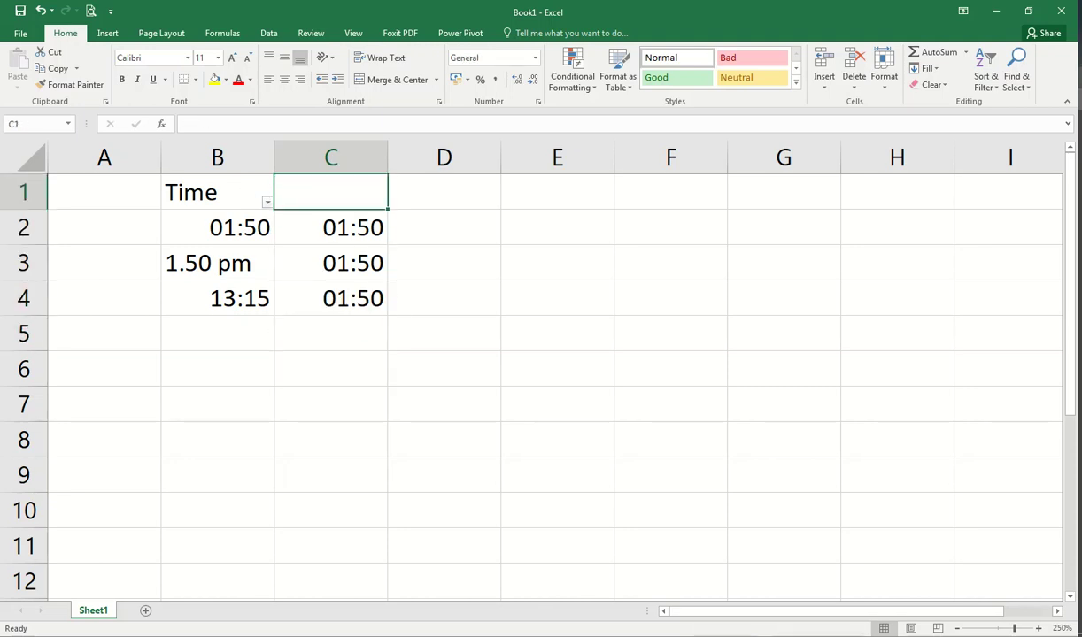
{"action": "left_click", "coordinate": [992, 78]}
{"action": "left_click", "coordinate": [1005, 155]}
Enter the header T in cell C1 above the second column of times
{"action": "left_click_drag", "start_coordinate": [204, 184], "coordinate": [383, 191]}
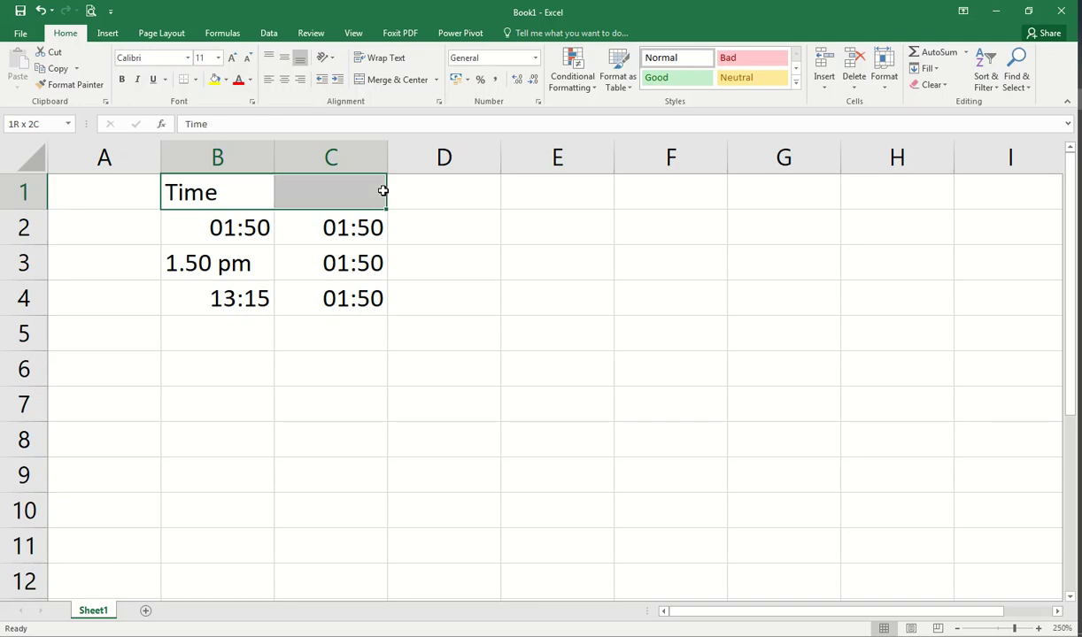
{"action": "left_click", "coordinate": [324, 205]}
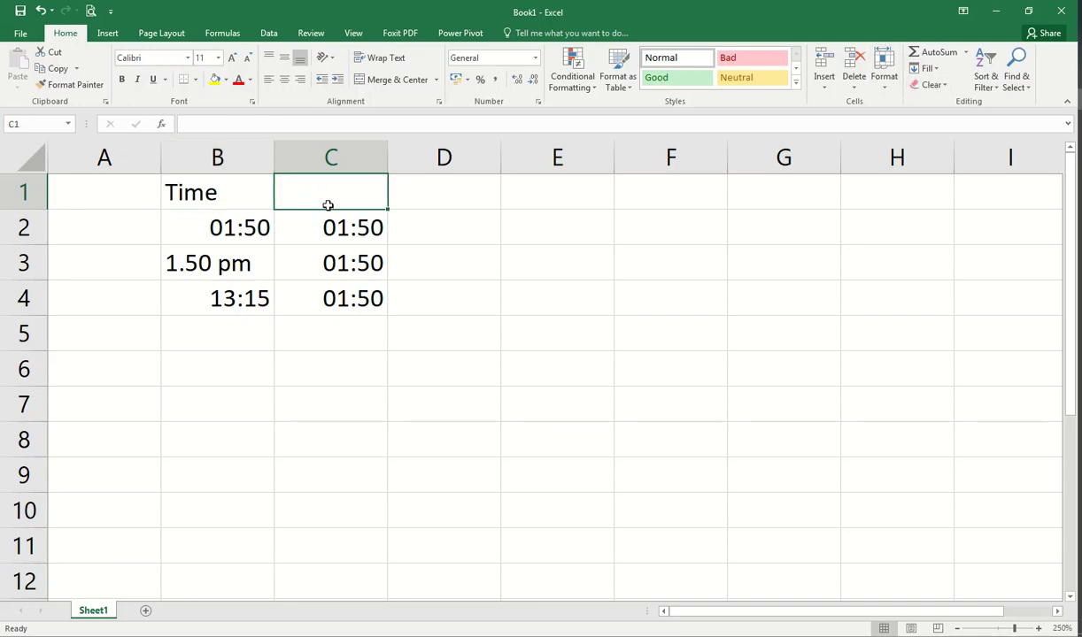
{"action": "type", "text": "T"}
{"action": "key", "text": "Return"}
Turn on filtering for both header cells, B1 and C1
{"action": "left_click_drag", "start_coordinate": [207, 184], "coordinate": [341, 189]}
{"action": "left_click", "coordinate": [985, 71]}
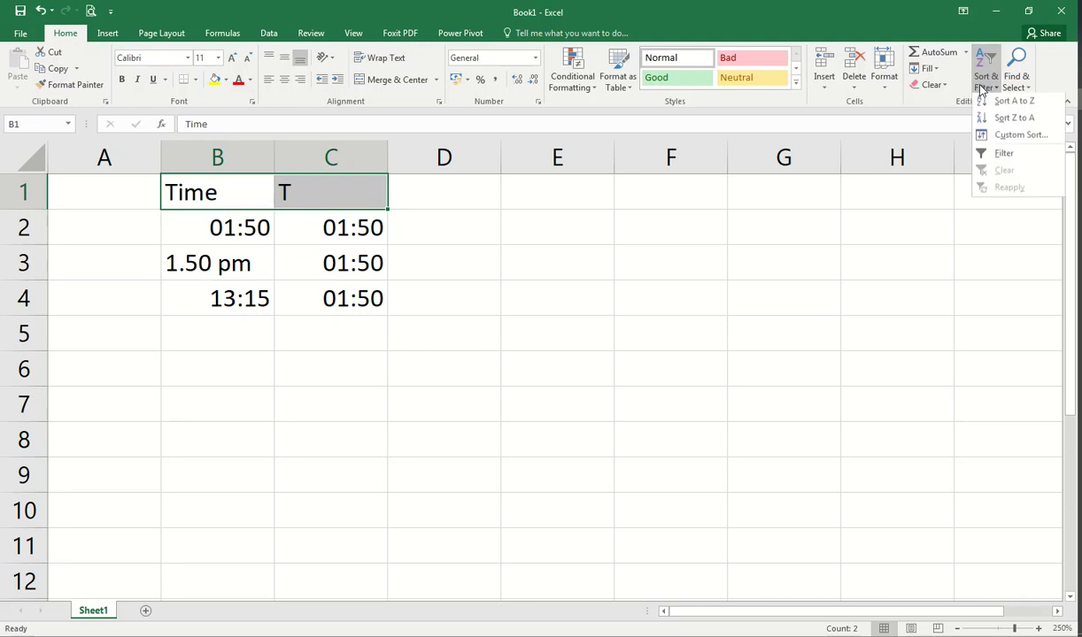
{"action": "left_click", "coordinate": [995, 152]}
Check the list of values offered by the T column's filter, leaving the filter unapplied
{"action": "left_click", "coordinate": [353, 263]}
{"action": "left_click", "coordinate": [380, 202]}
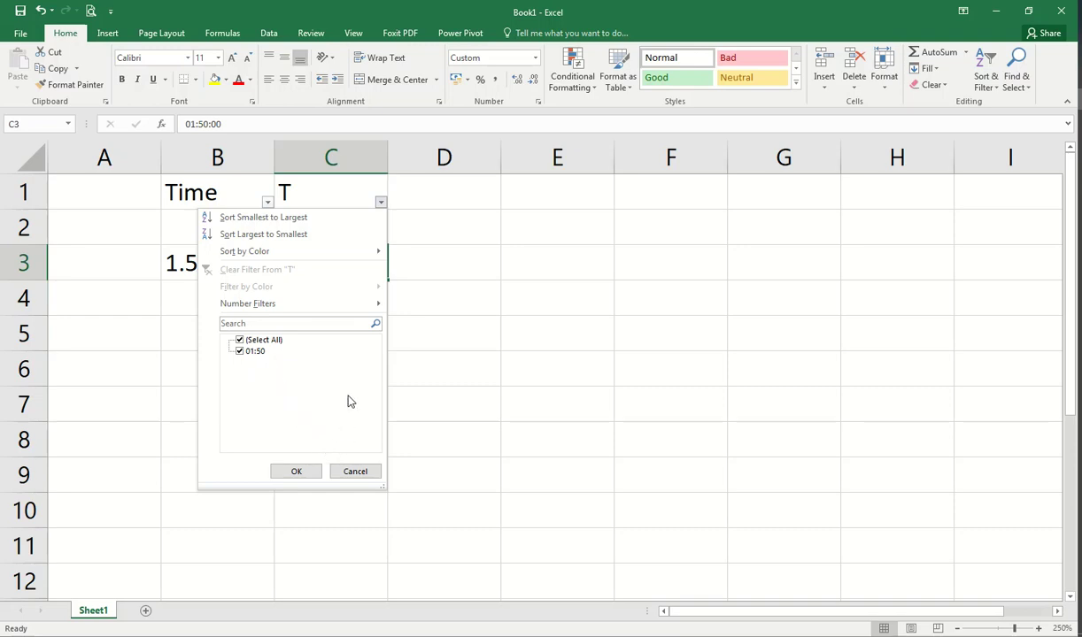
{"action": "left_click", "coordinate": [356, 473]}
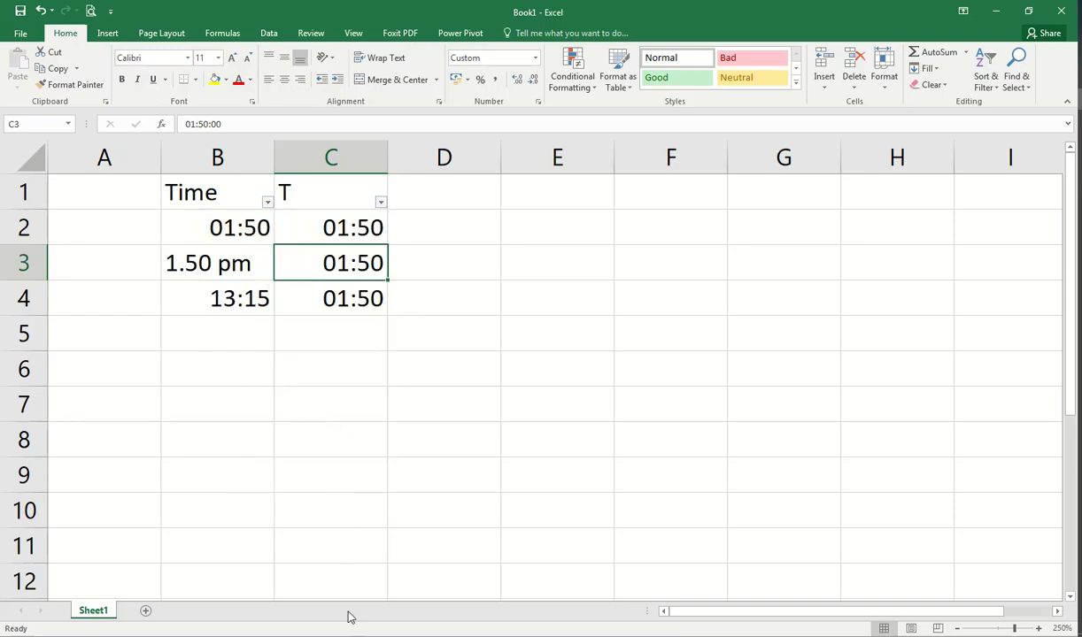
Review the T column's filter values once more and close the list without filtering
{"action": "left_click", "coordinate": [323, 232]}
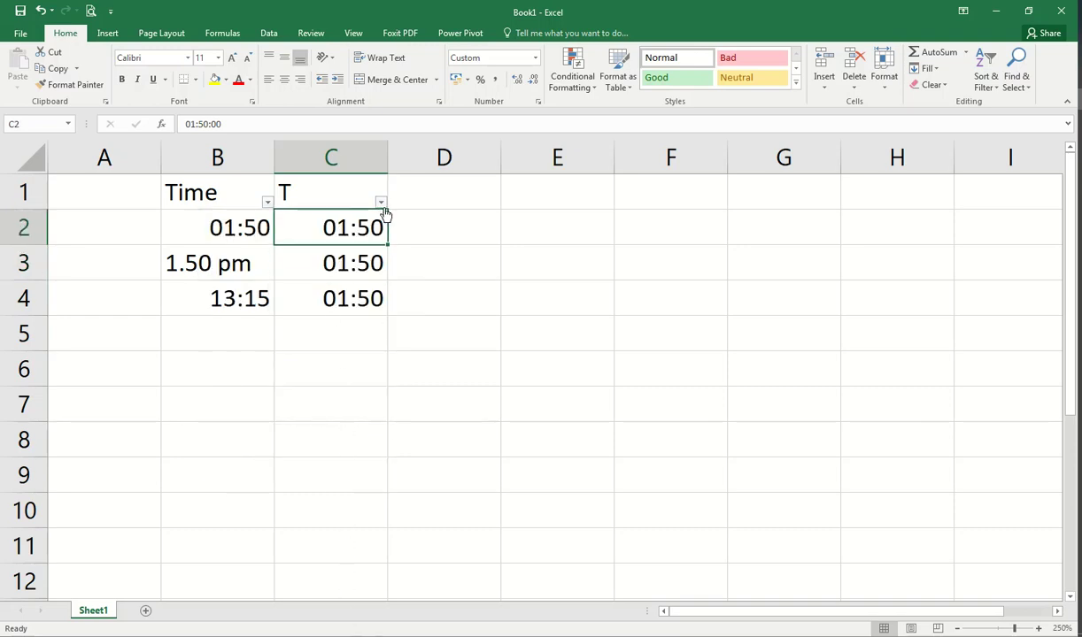
{"action": "left_click", "coordinate": [380, 202]}
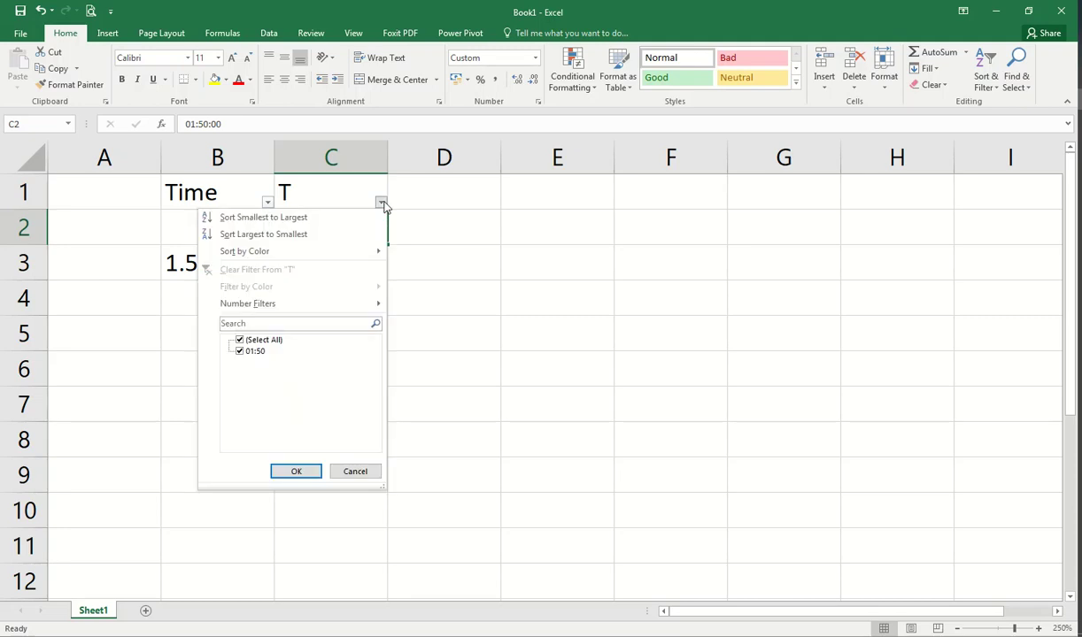
{"action": "left_click", "coordinate": [355, 472]}
Change the time in cell C4 to 01:51
{"action": "left_click", "coordinate": [359, 298]}
{"action": "double_click", "coordinate": [360, 298]}
{"action": "left_click_drag", "start_coordinate": [344, 298], "coordinate": [330, 298]}
{"action": "type", "text": "1"}
{"action": "key", "text": "Return"}
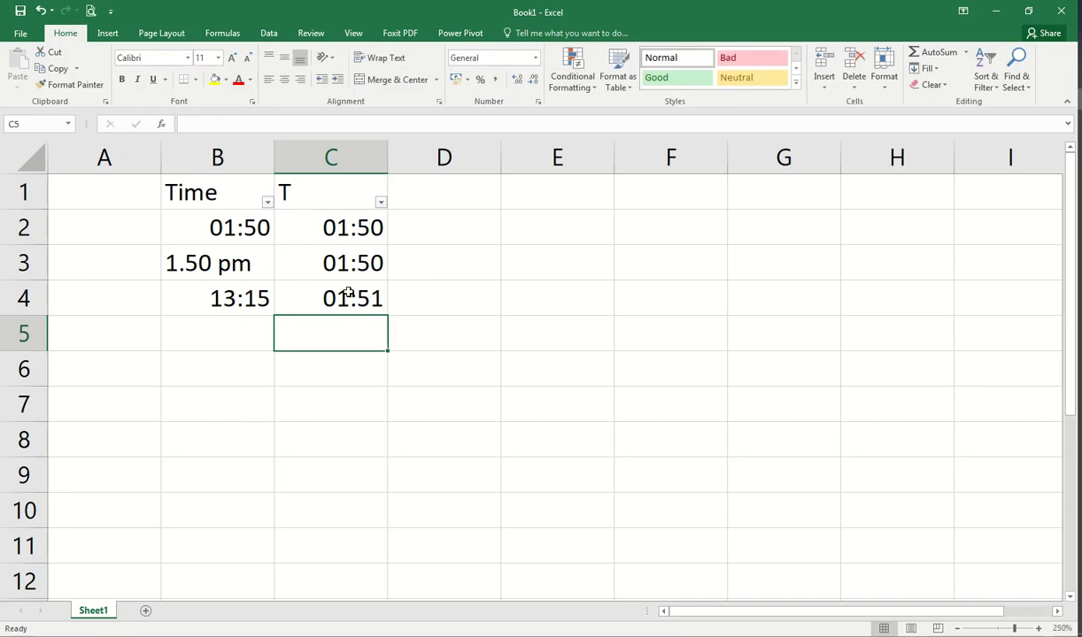
Filter the T column to show only the 01:50 entries
{"action": "left_click_drag", "start_coordinate": [357, 226], "coordinate": [358, 262]}
{"action": "left_click", "coordinate": [357, 292]}
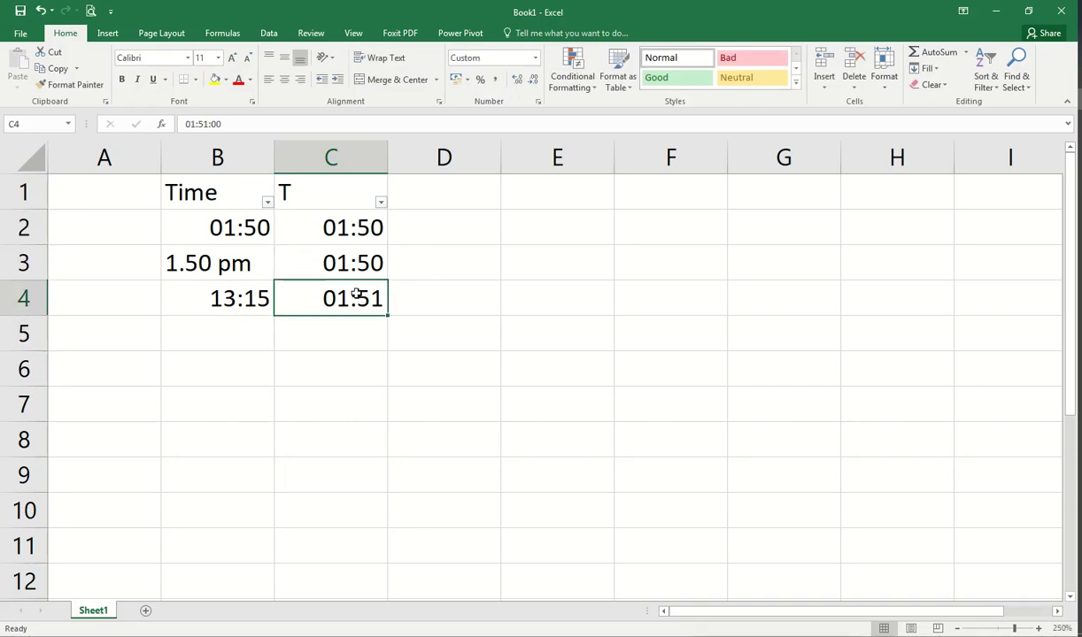
{"action": "left_click", "coordinate": [379, 205]}
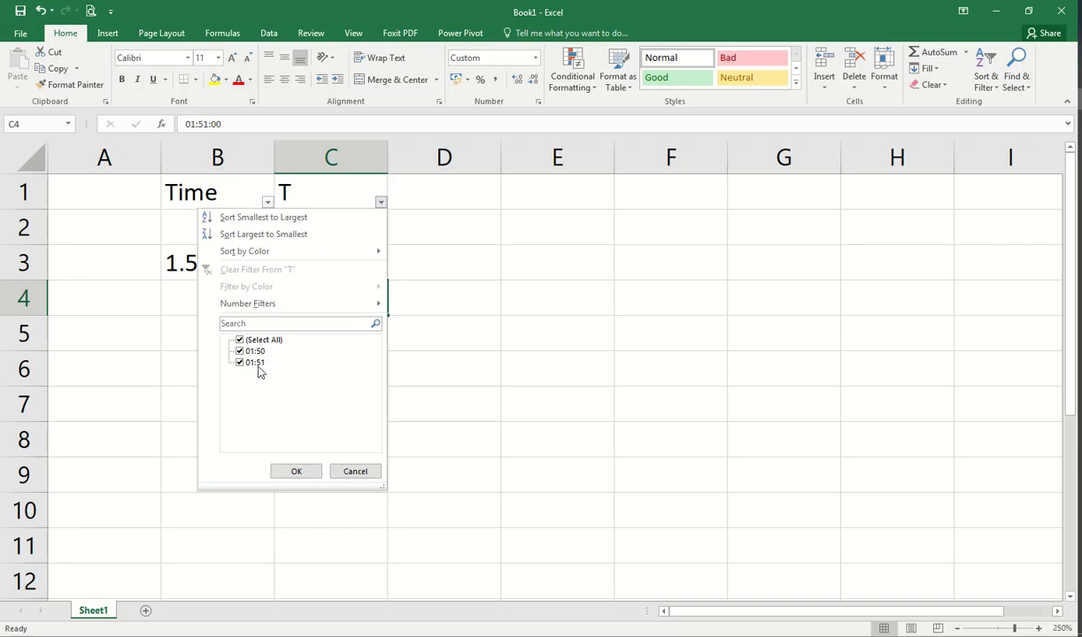
{"action": "left_click", "coordinate": [240, 340]}
{"action": "left_click", "coordinate": [240, 352]}
{"action": "left_click", "coordinate": [298, 472]}
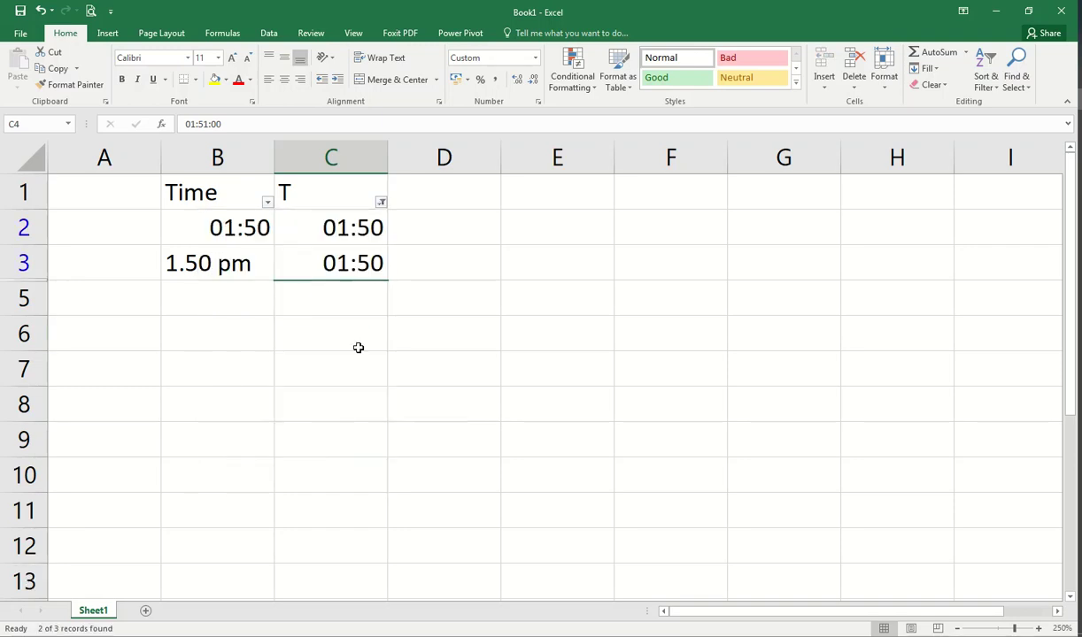
Clear the filter criteria from the T column while keeping filtering turned on
{"action": "left_click", "coordinate": [338, 297]}
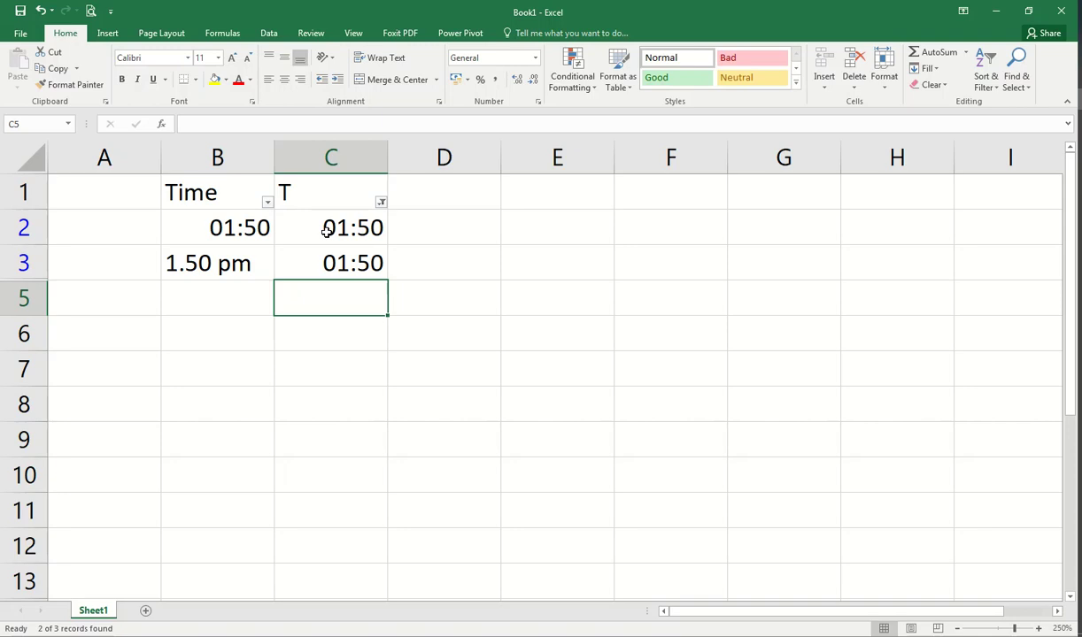
{"action": "left_click", "coordinate": [986, 82]}
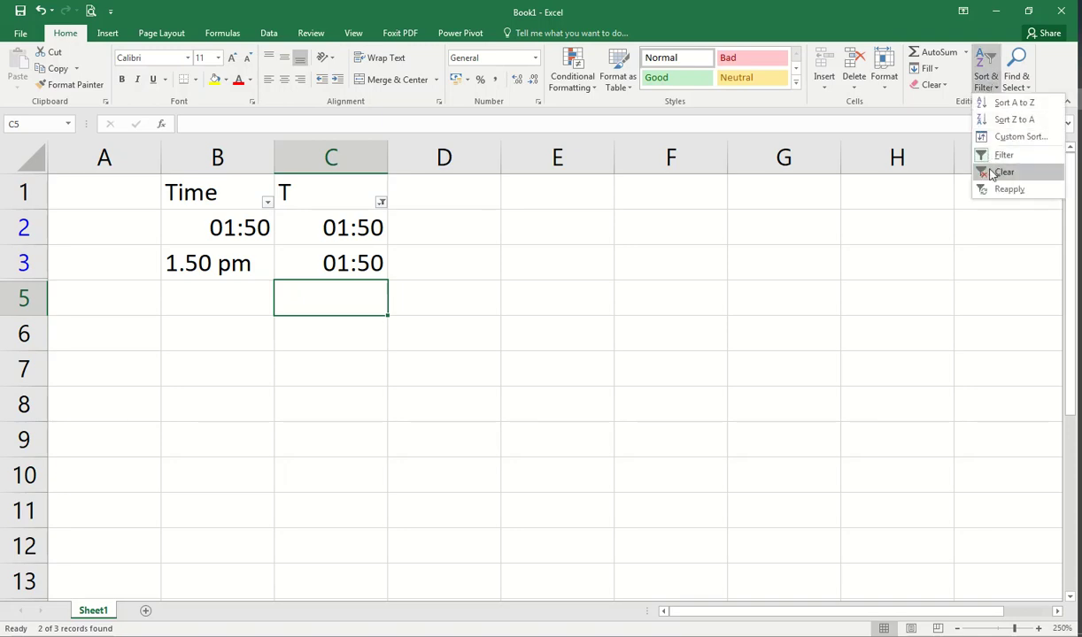
{"action": "left_click", "coordinate": [990, 174]}
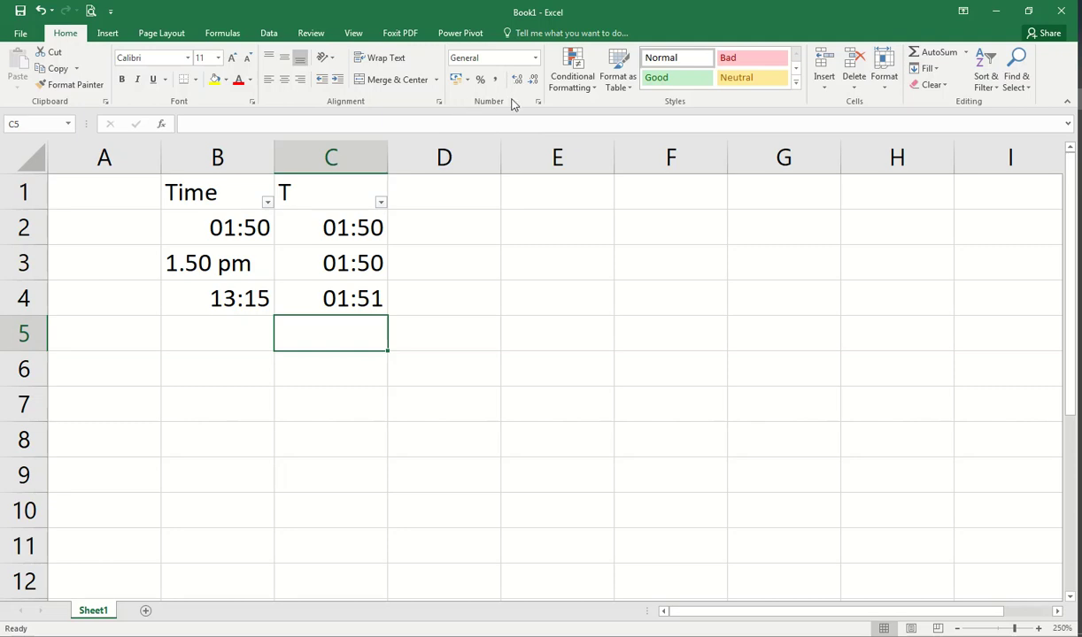
{"action": "left_click", "coordinate": [314, 162]}
{"action": "left_click", "coordinate": [231, 224]}
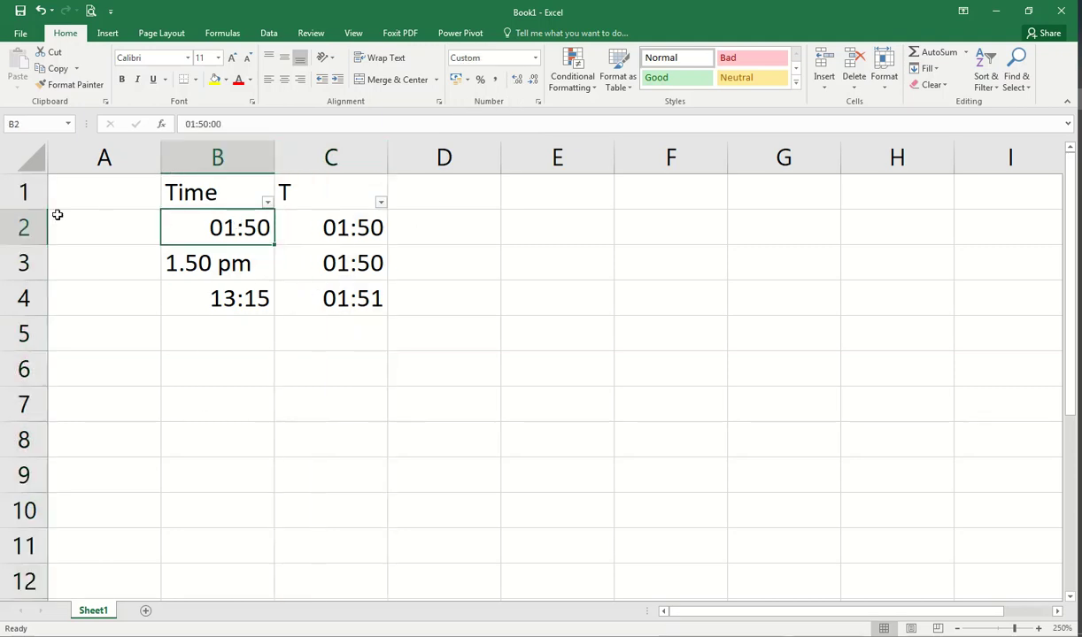
{"action": "left_click", "coordinate": [382, 215]}
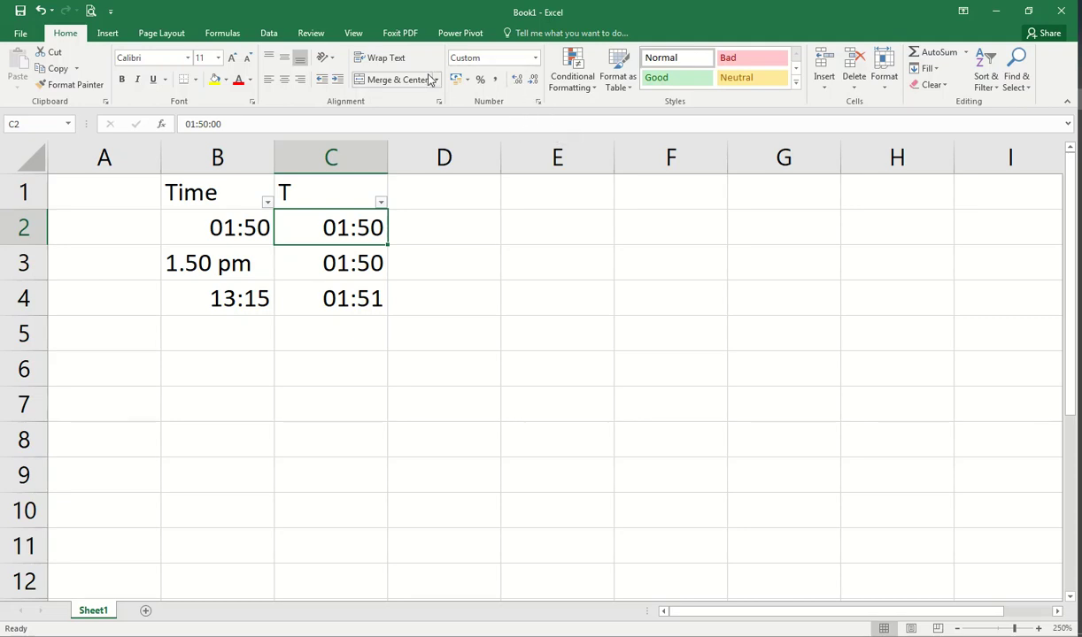
{"action": "left_click", "coordinate": [353, 318]}
Apply the General number format to cell E2 and enter a123456 in it
{"action": "left_click", "coordinate": [531, 224]}
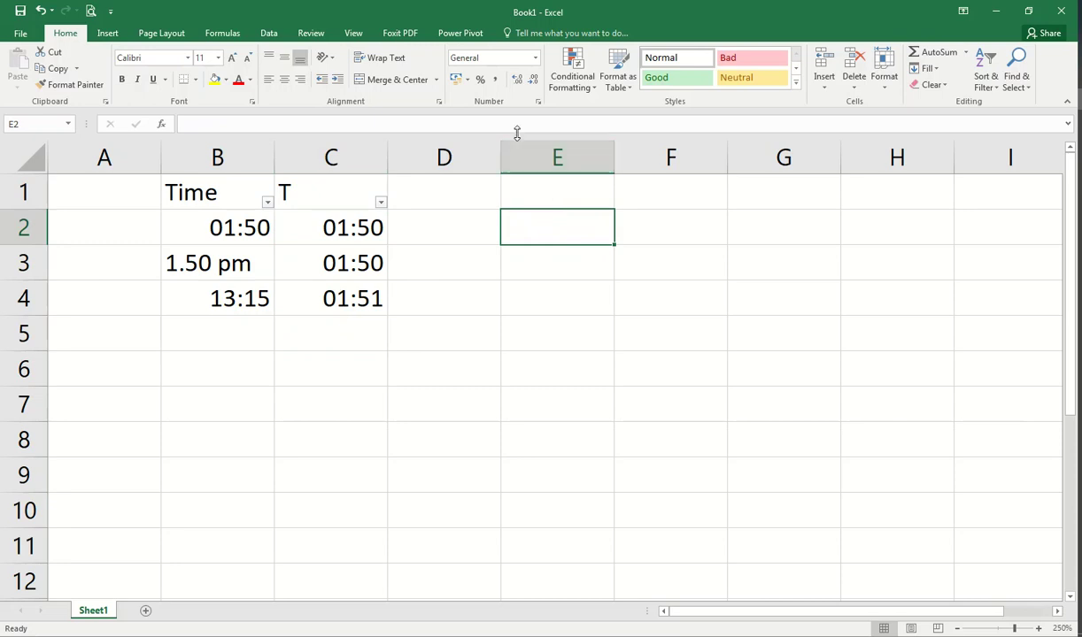
{"action": "left_click", "coordinate": [535, 58]}
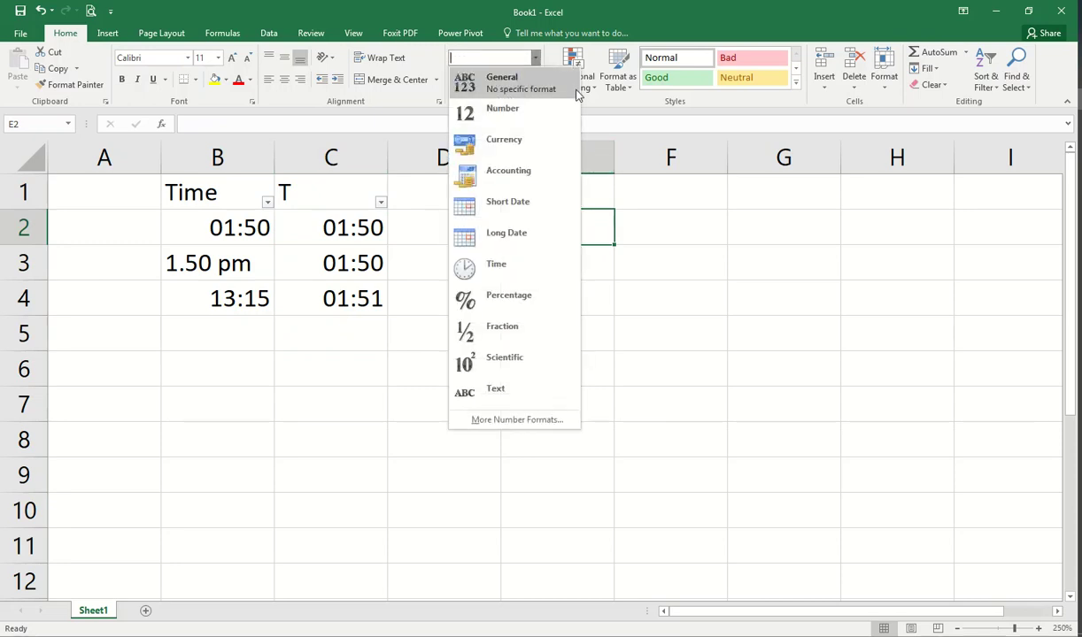
{"action": "left_click", "coordinate": [487, 92]}
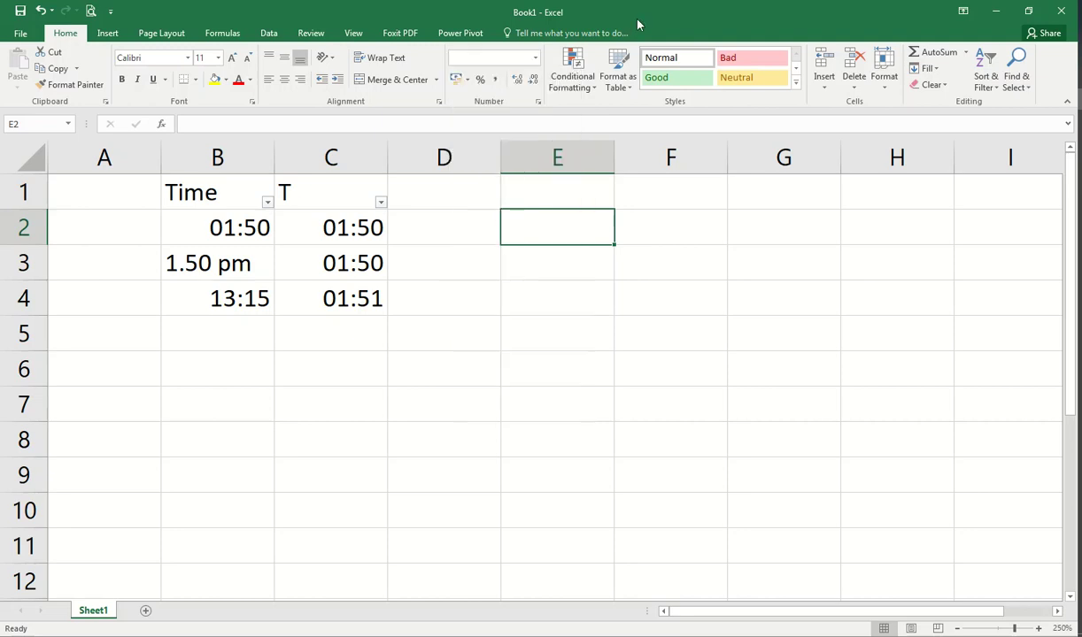
{"action": "type", "text": "a123456"}
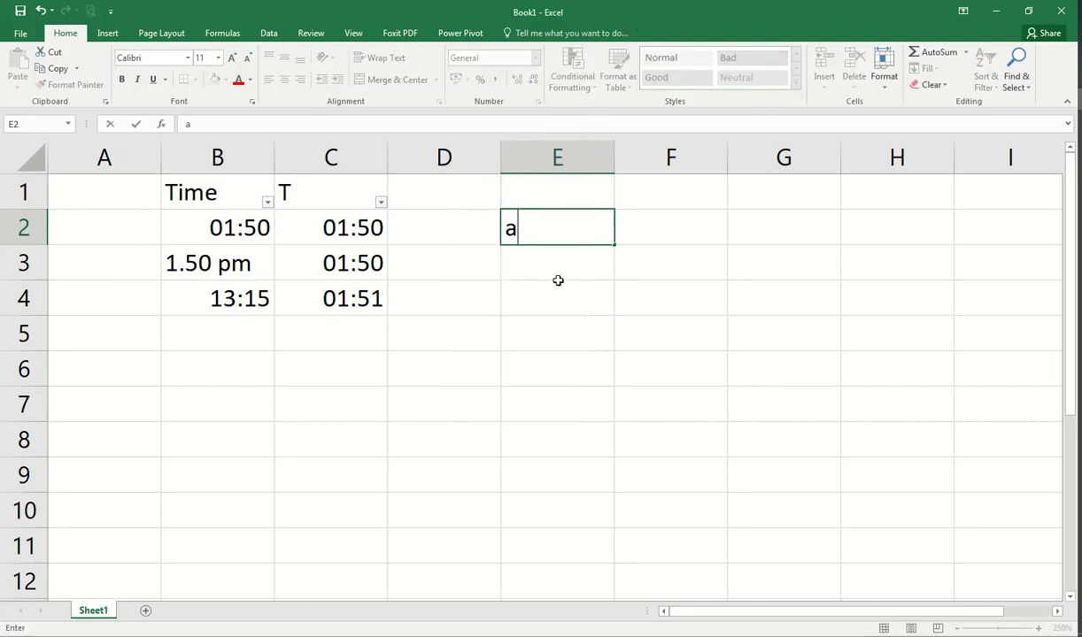
{"action": "key", "text": "Return"}
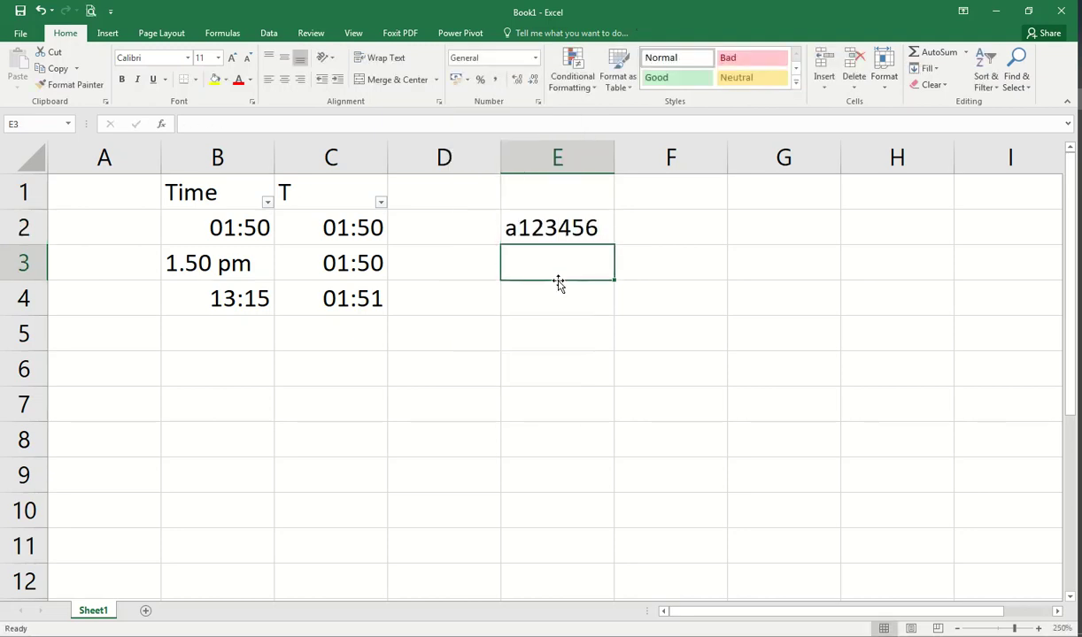
{"action": "type", "text": "23456789"}
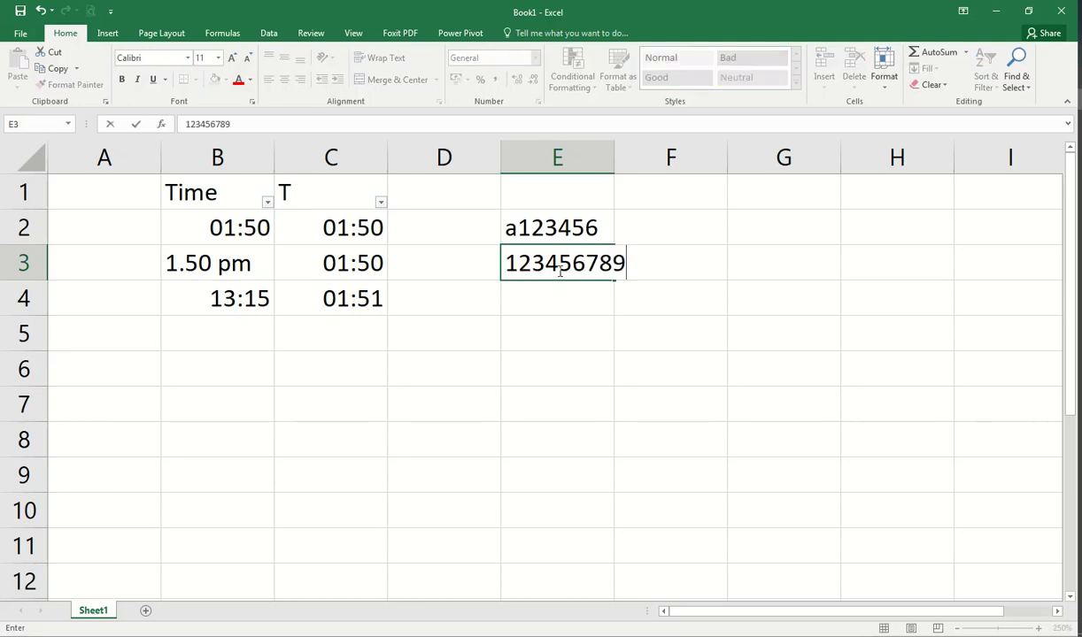
{"action": "type", "text": "012345"}
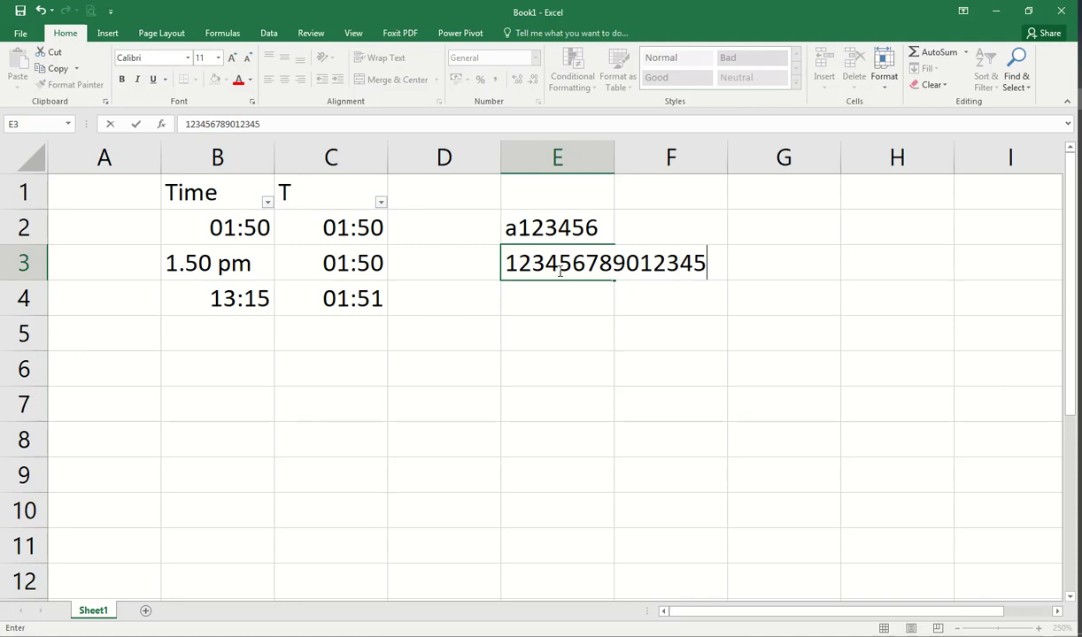
{"action": "key", "text": "Return"}
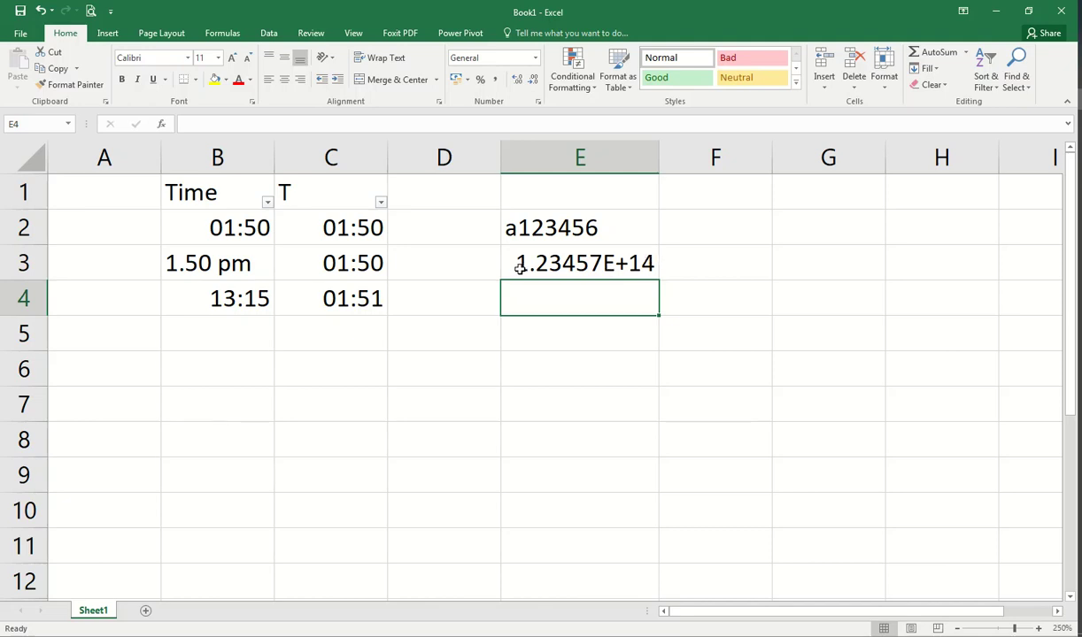
{"action": "double_click", "coordinate": [637, 263]}
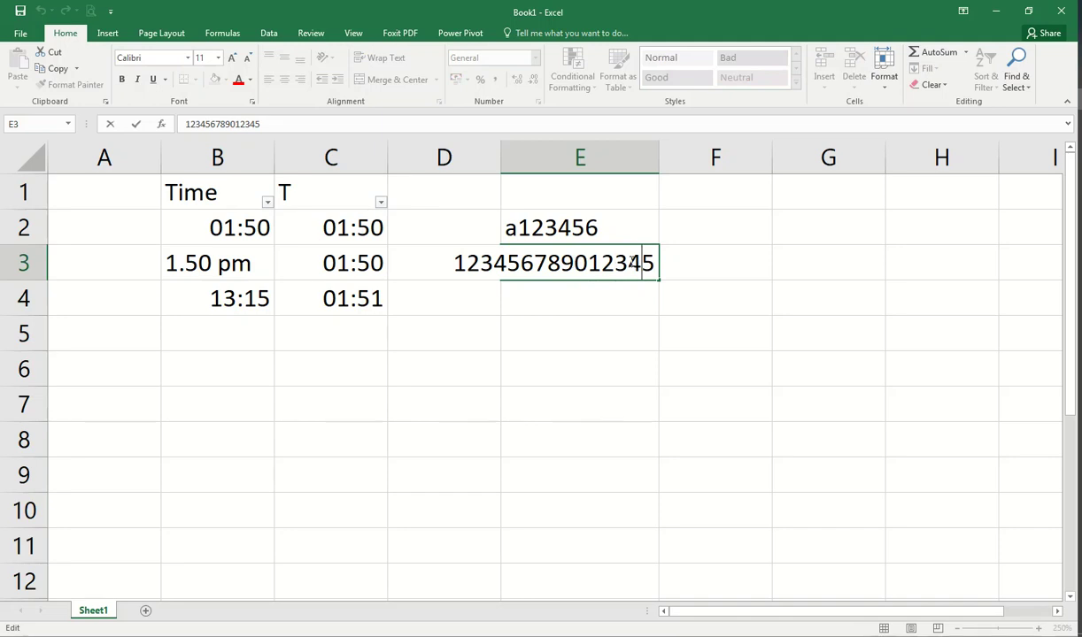
{"action": "key", "text": "Return"}
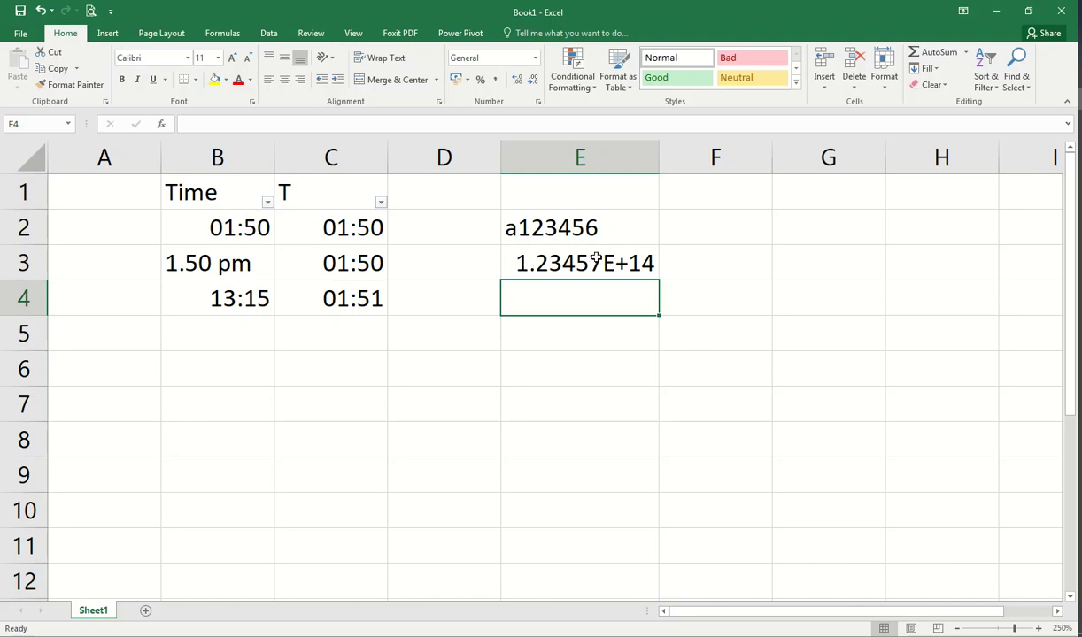
Append 678 to the number in cell E3 and check the digits the cell stores
{"action": "double_click", "coordinate": [630, 263]}
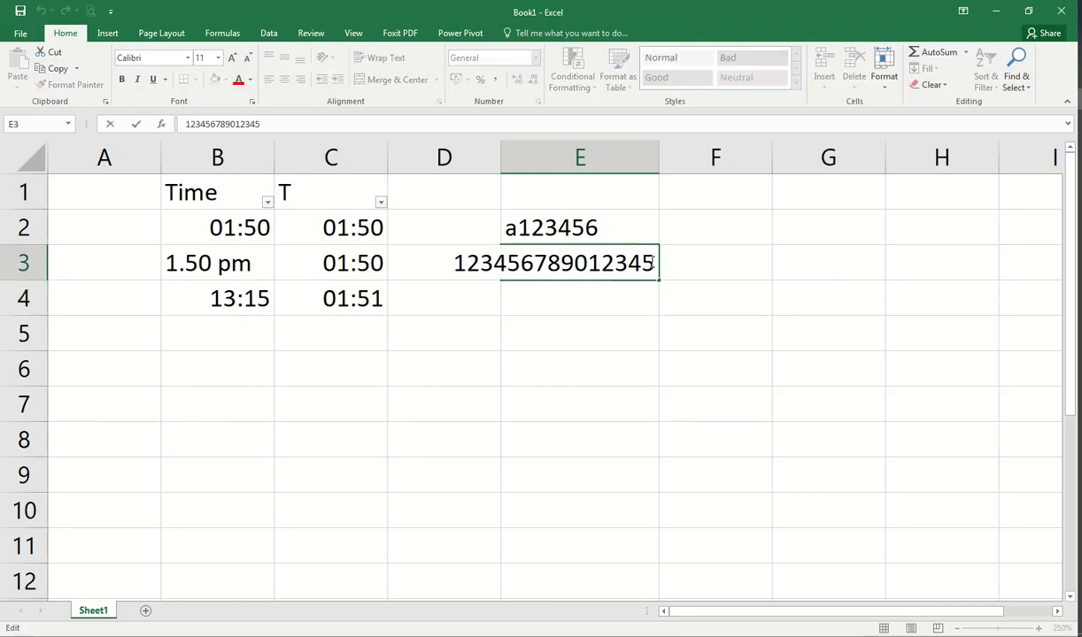
{"action": "type", "text": "678"}
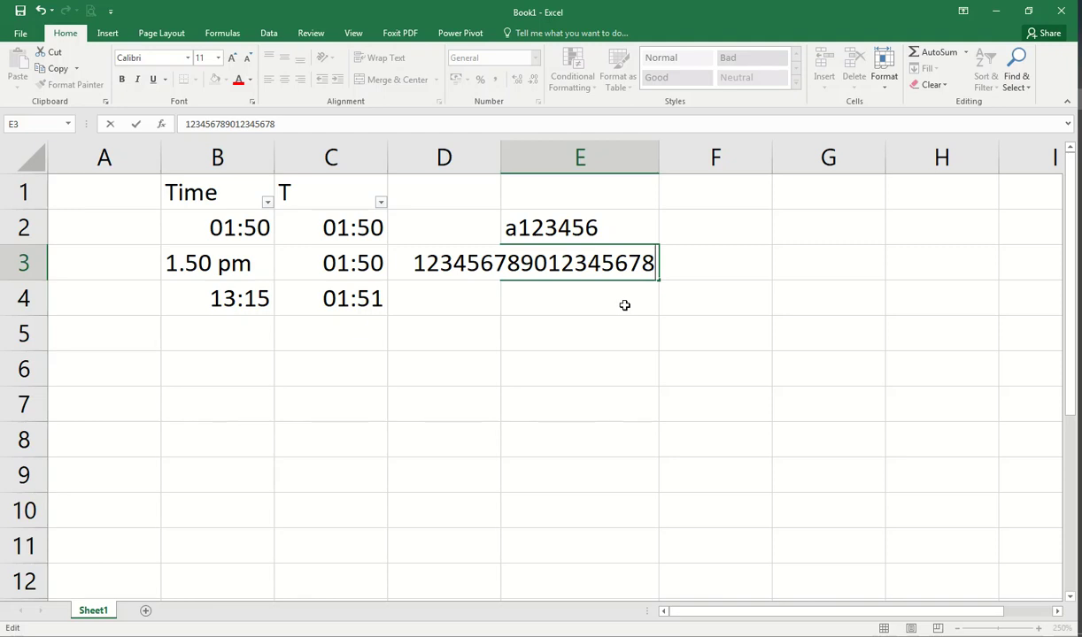
{"action": "key", "text": "Return"}
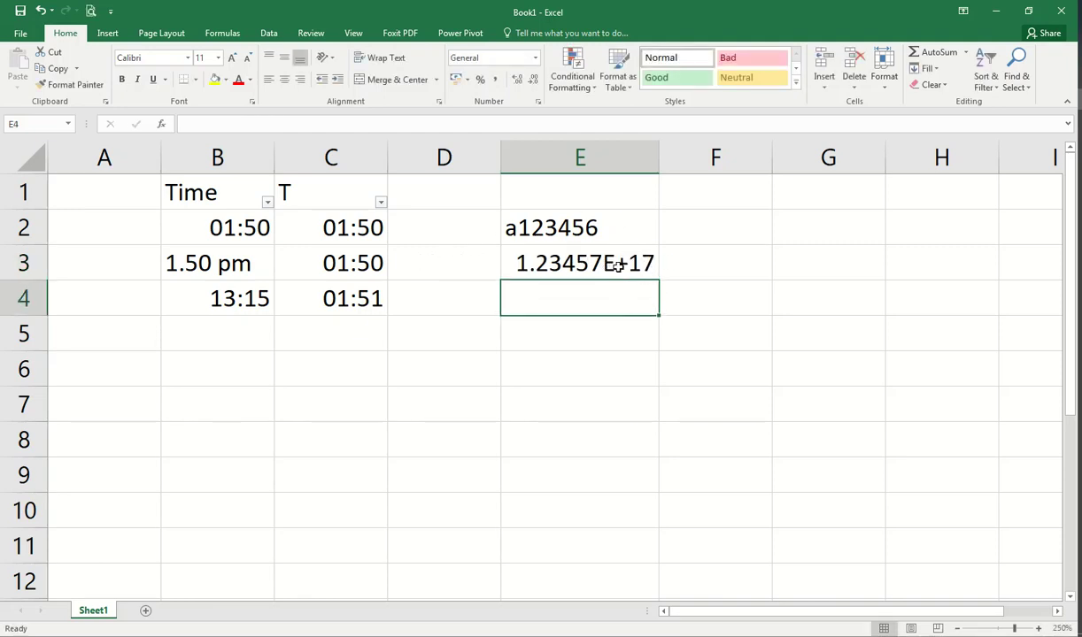
{"action": "left_click", "coordinate": [619, 264]}
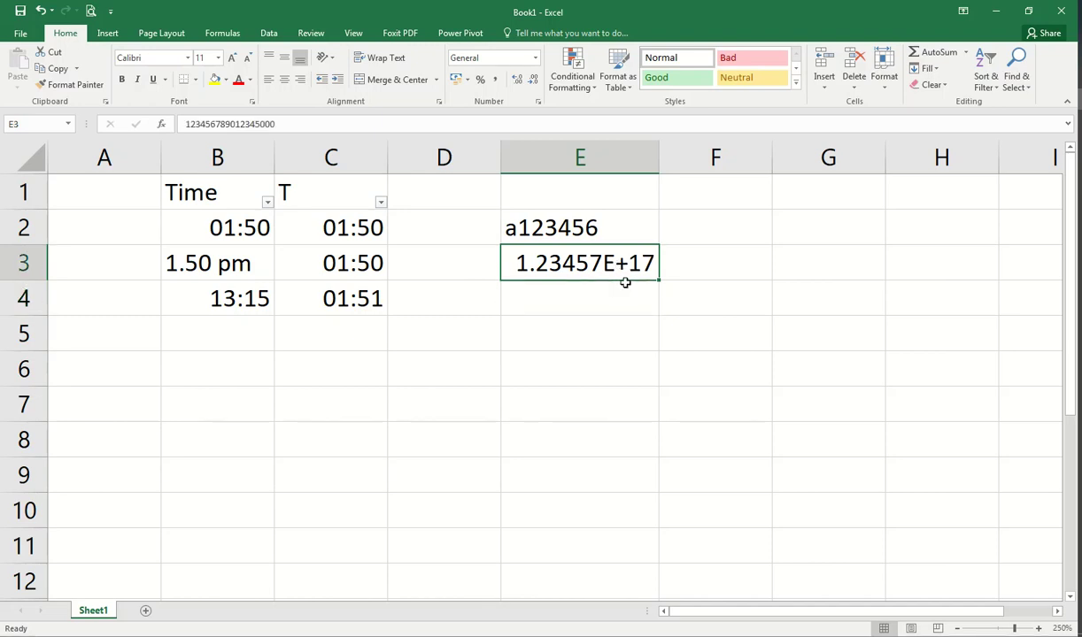
{"action": "left_click", "coordinate": [580, 303]}
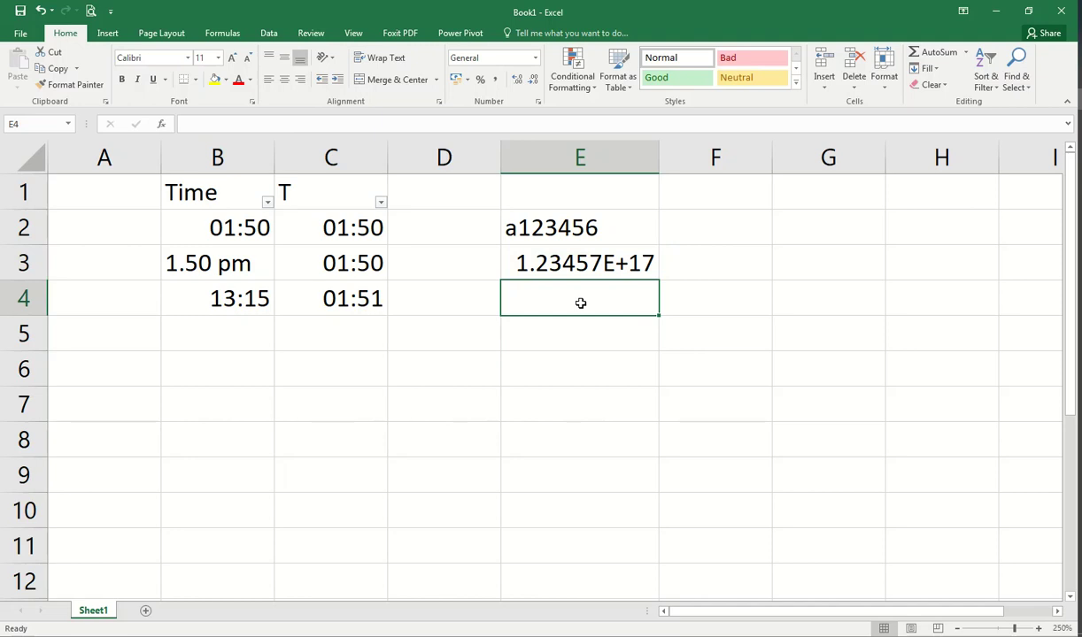
{"action": "type", "text": "201"}
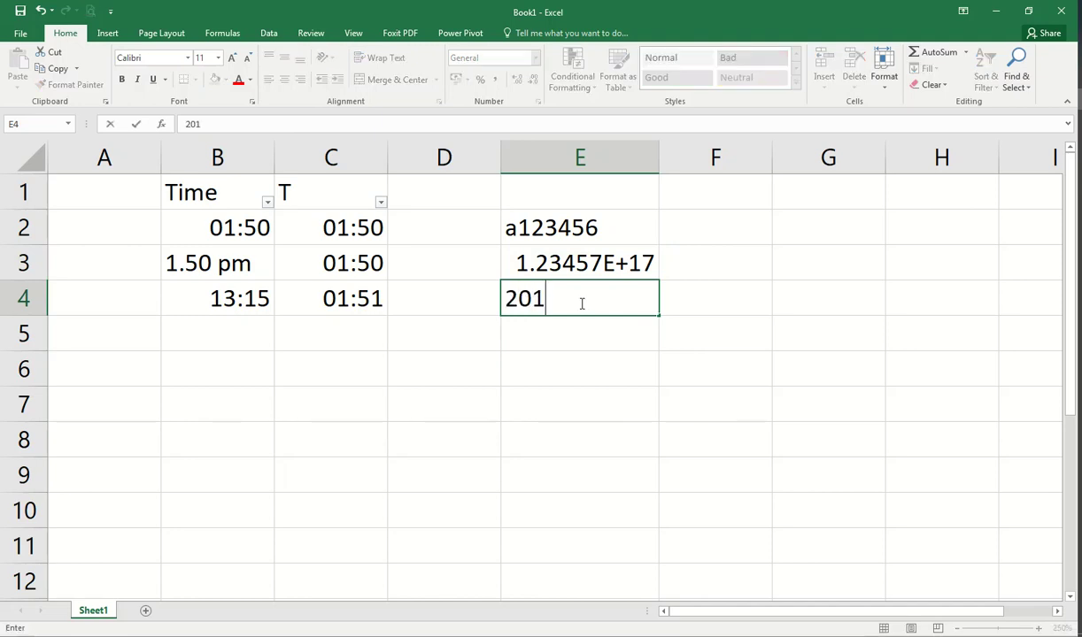
{"action": "type", "text": "2201220122012"}
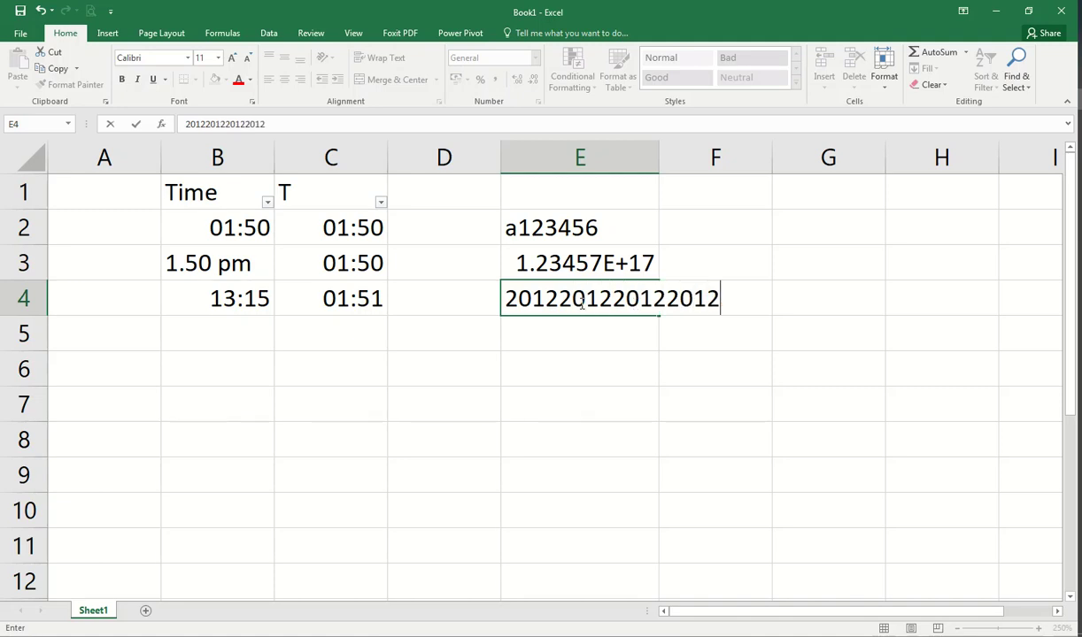
{"action": "key", "text": "Return"}
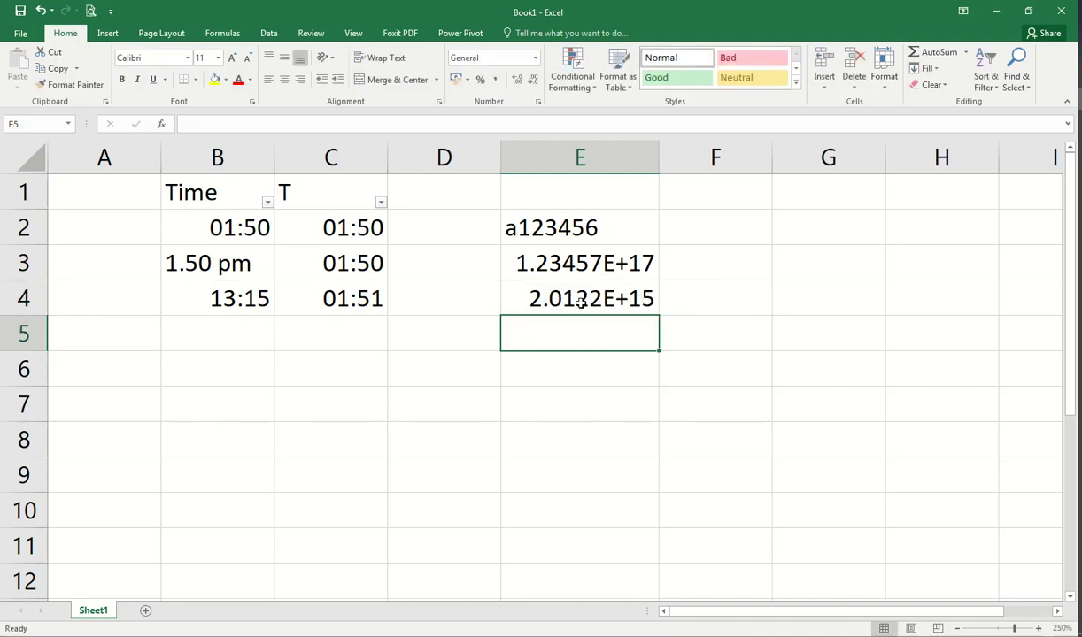
{"action": "left_click", "coordinate": [580, 302]}
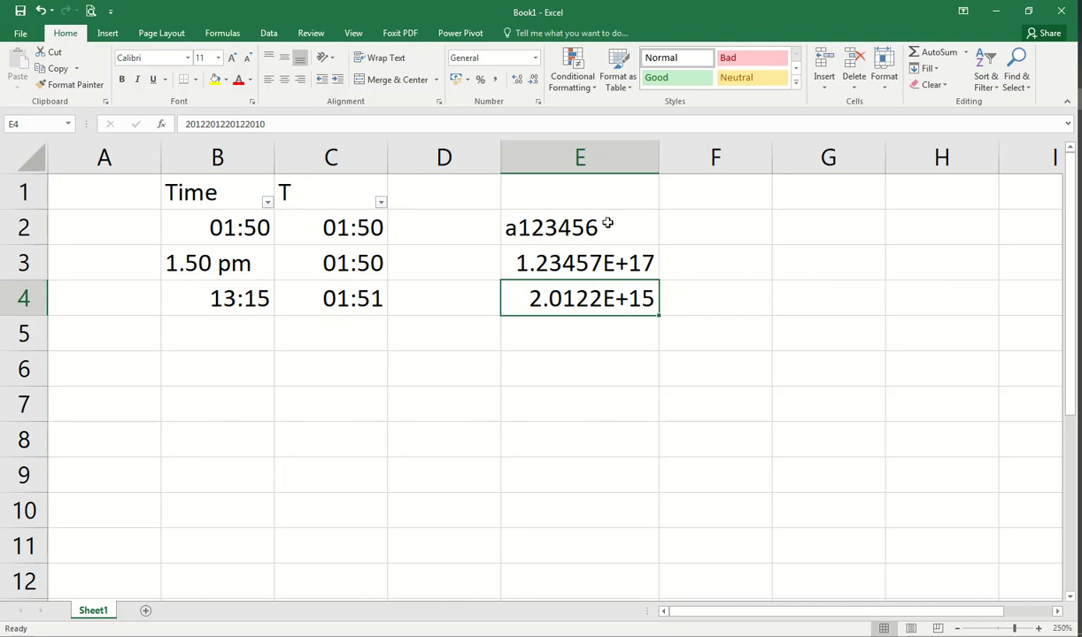
{"action": "left_click", "coordinate": [535, 59]}
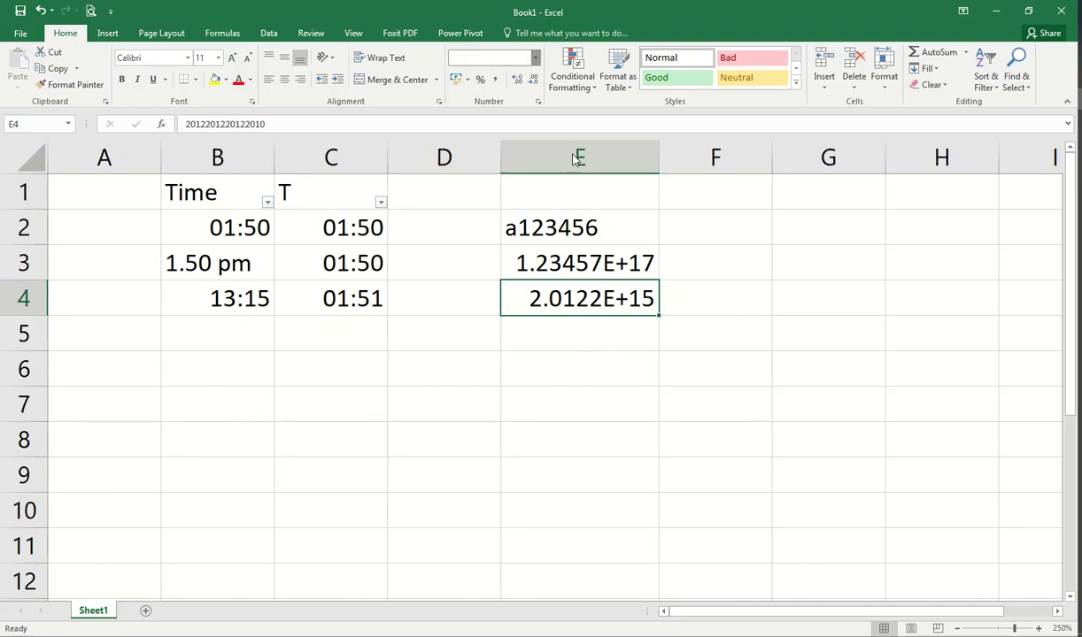
{"action": "key", "text": "Return"}
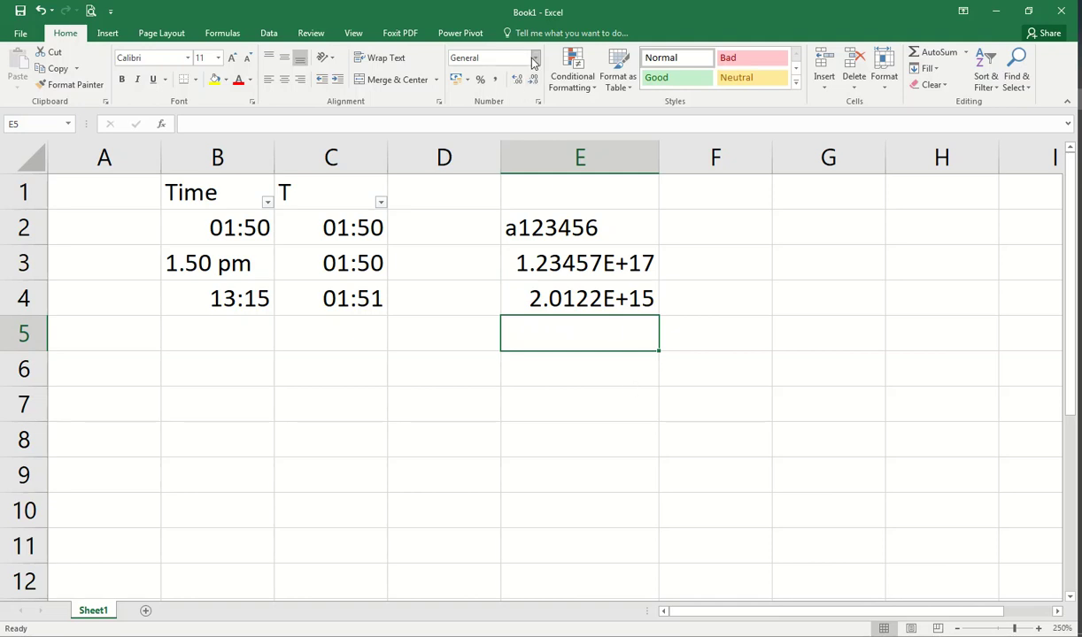
{"action": "key", "text": "Right"}
{"action": "key", "text": "Right"}
{"action": "key", "text": "Up"}
Put the letter a in front of the number in cell E4
{"action": "double_click", "coordinate": [561, 297]}
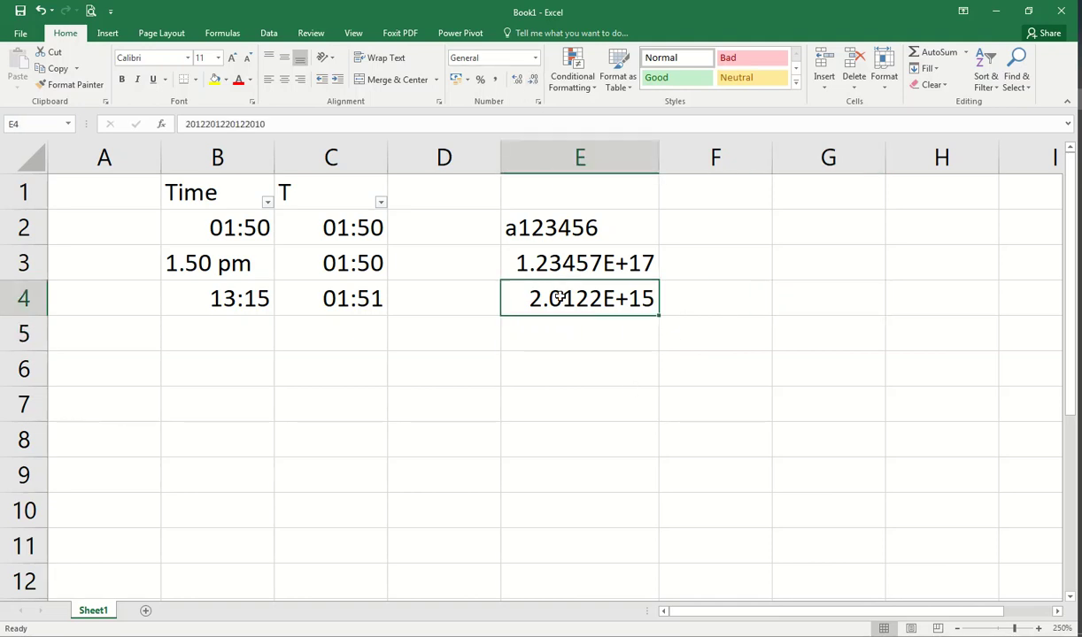
{"action": "left_click", "coordinate": [442, 299]}
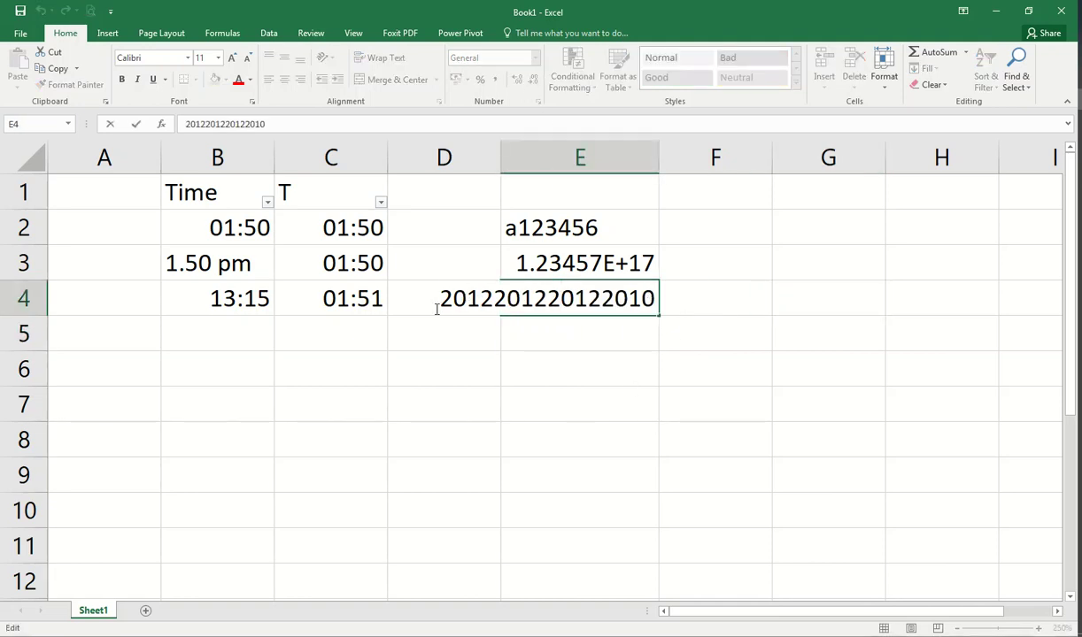
{"action": "type", "text": "a"}
{"action": "key", "text": "Return"}
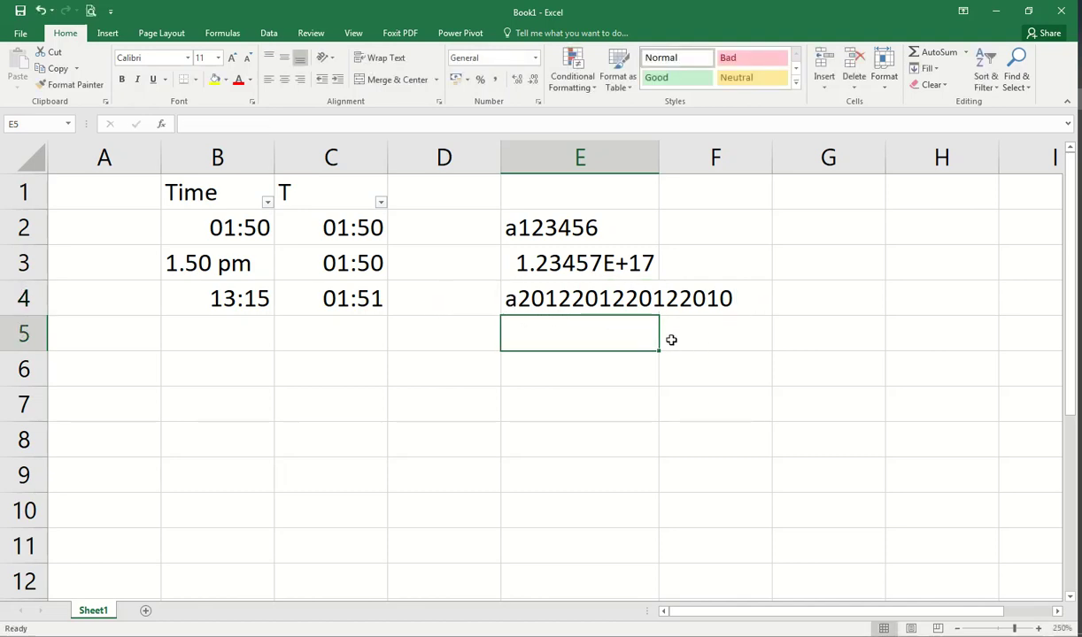
Move the letter a from the front to the end of the value in cell E4 and fit column E's width to its contents
{"action": "left_click", "coordinate": [582, 292]}
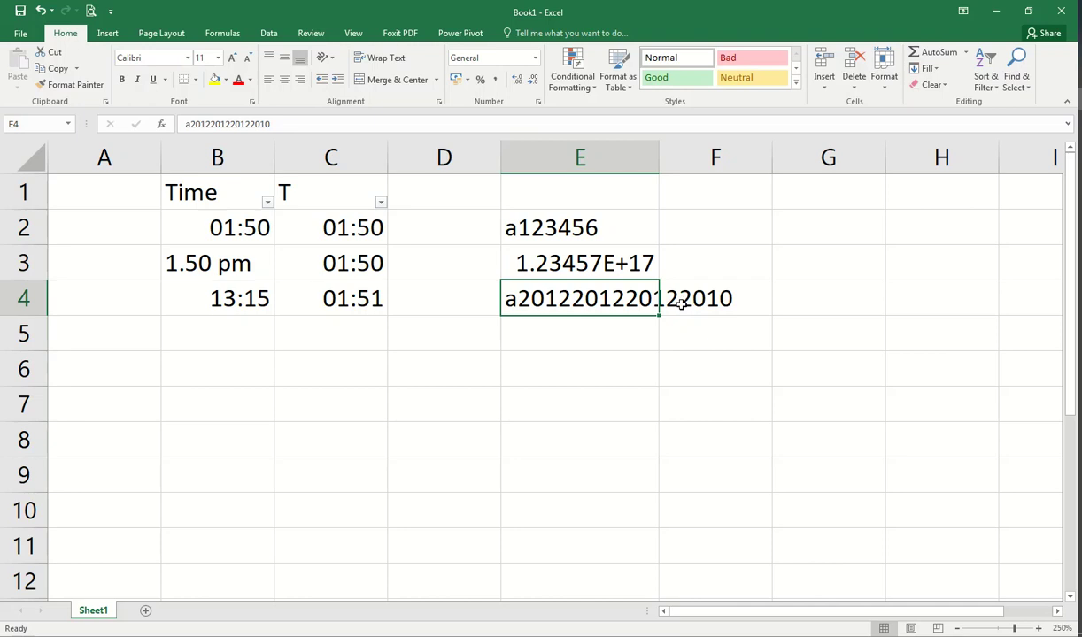
{"action": "double_click", "coordinate": [515, 299]}
{"action": "key", "text": "BackSpace"}
{"action": "type", "text": "a"}
{"action": "key", "text": "Return"}
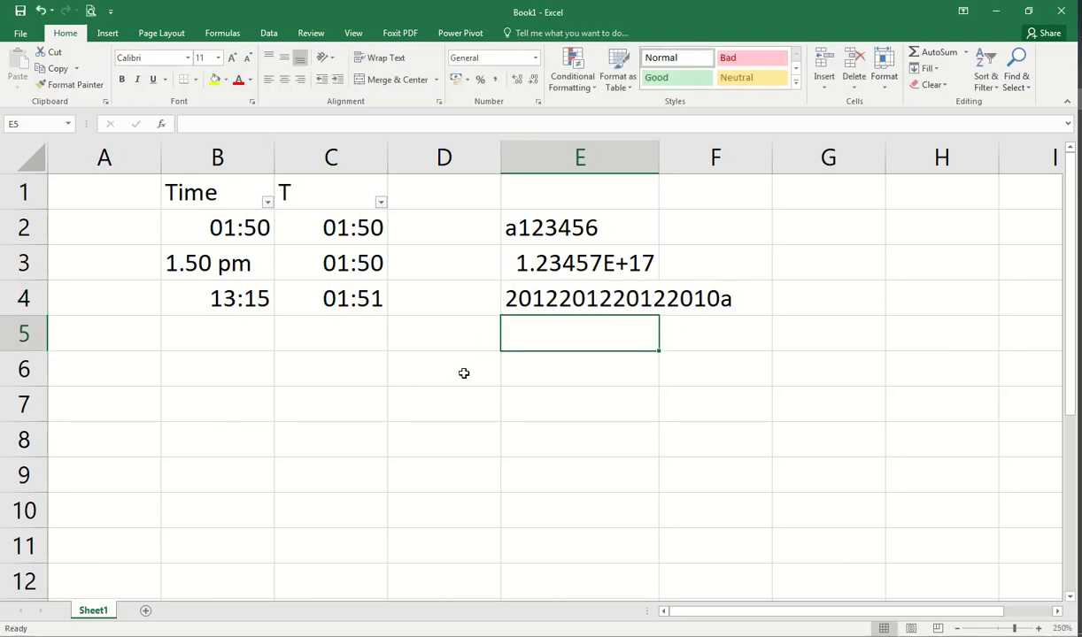
{"action": "double_click", "coordinate": [659, 156]}
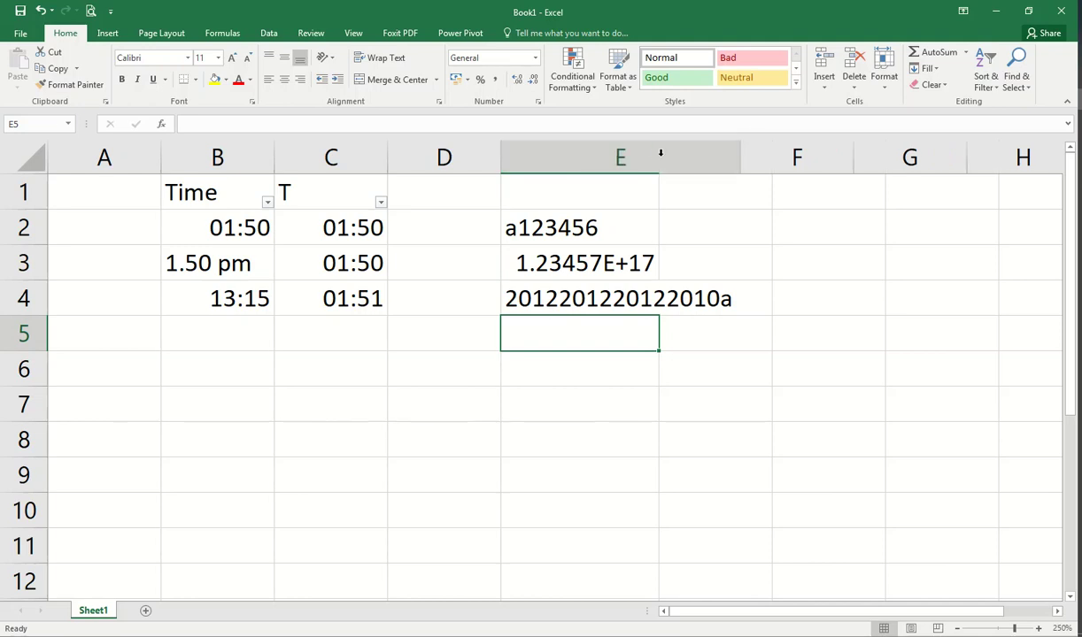
Remove the trailing a from cell E4 and check how the cell displays and stores the long number
{"action": "left_click", "coordinate": [730, 311]}
{"action": "key", "text": "F2"}
{"action": "key", "text": "BackSpace"}
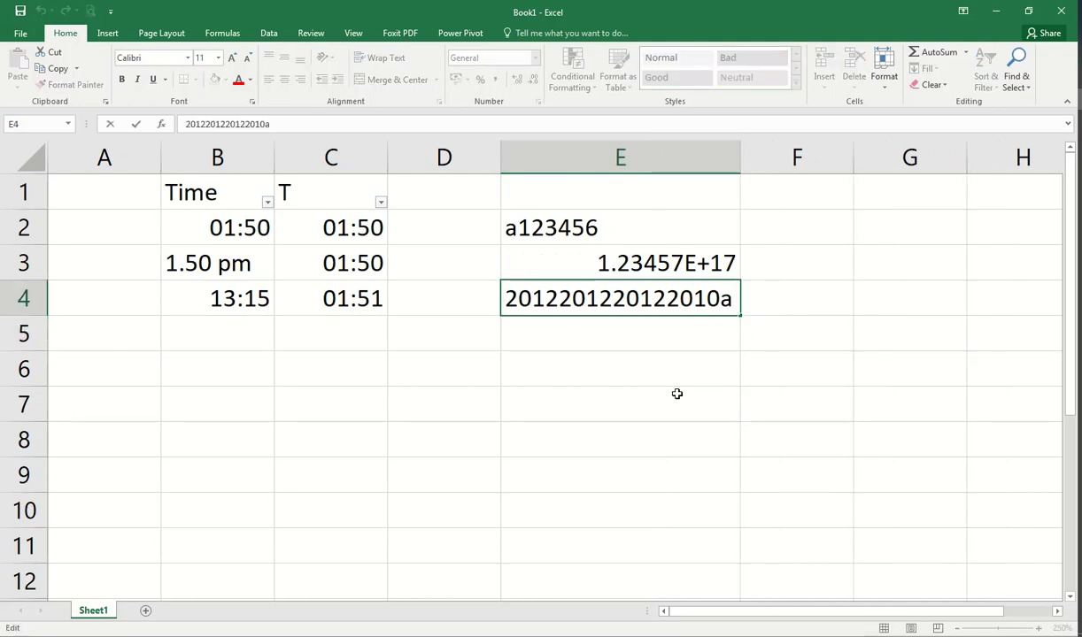
{"action": "key", "text": "Return"}
{"action": "left_click", "coordinate": [637, 298]}
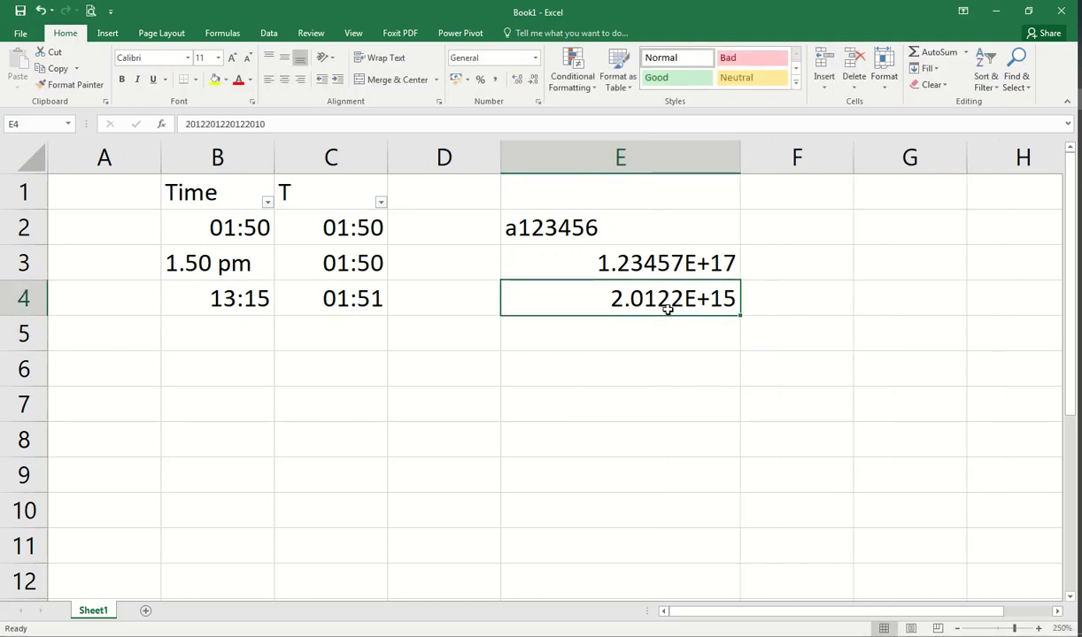
Reapply the General format to cell E4 and view the available number formats without choosing another
{"action": "left_click", "coordinate": [534, 58]}
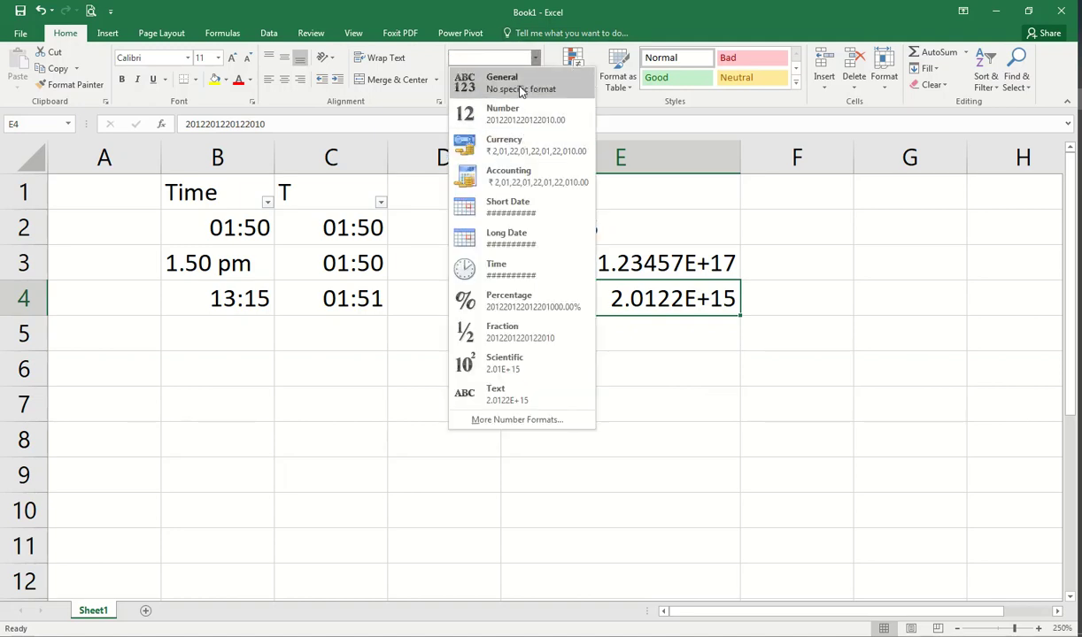
{"action": "left_click", "coordinate": [523, 88]}
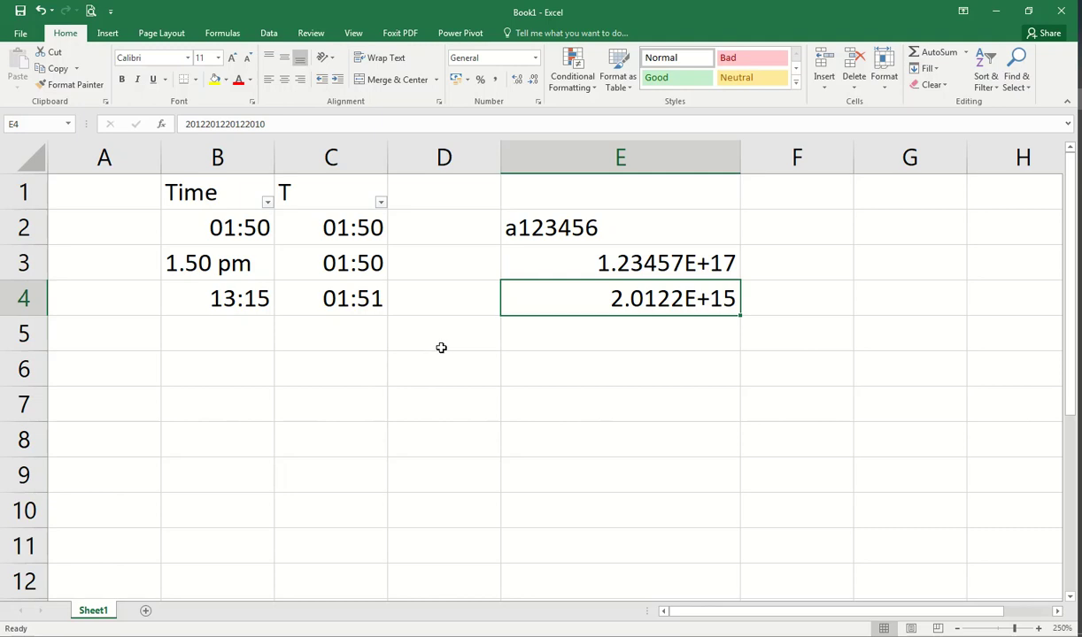
{"action": "left_click", "coordinate": [533, 58]}
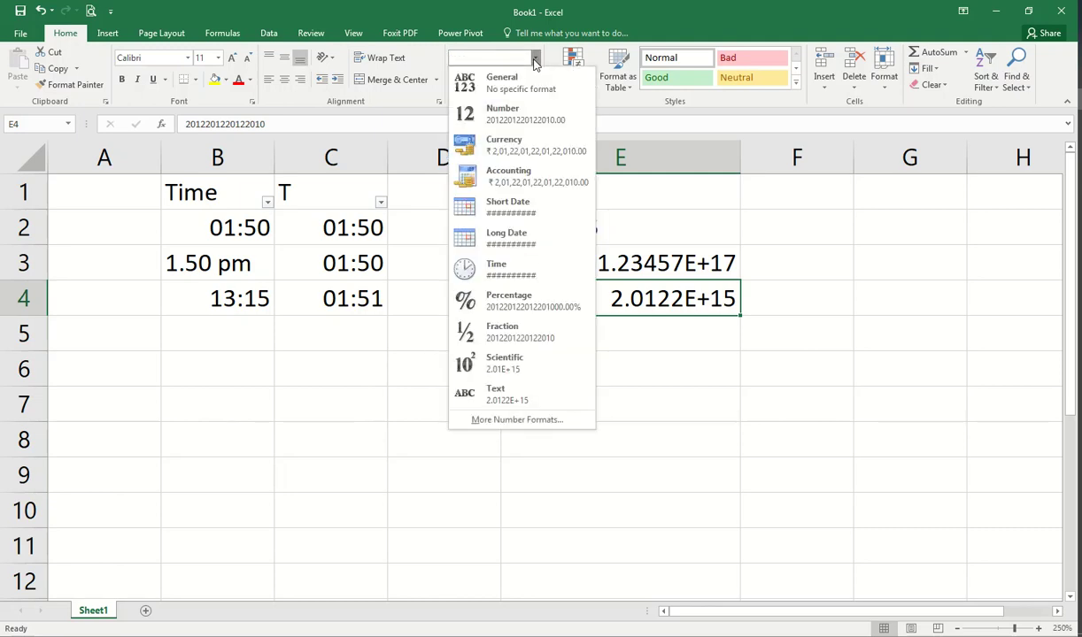
{"action": "left_click", "coordinate": [746, 205]}
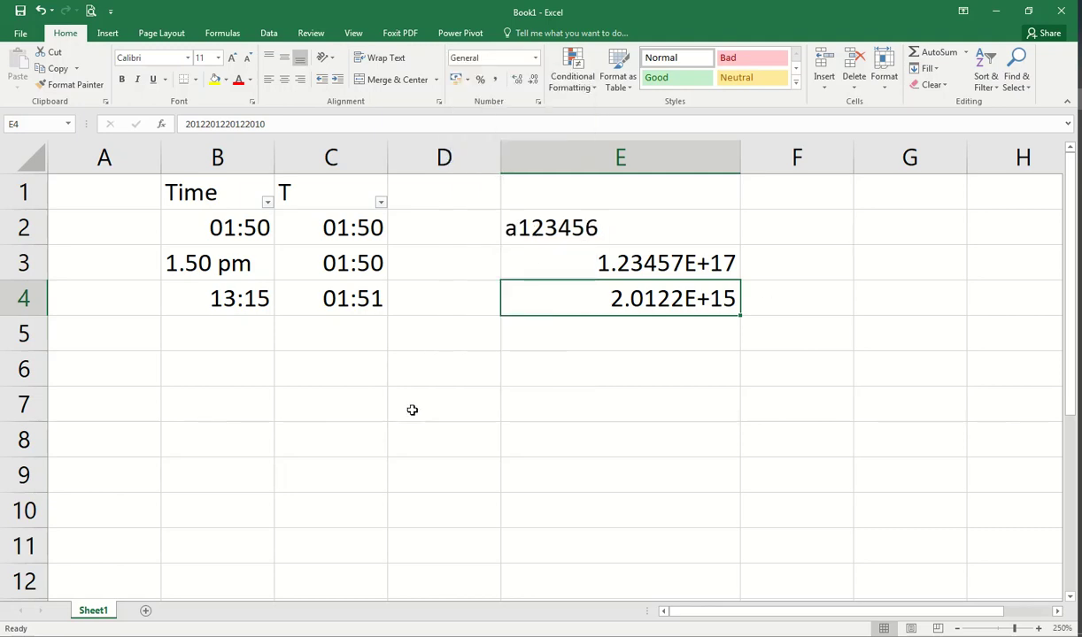
Delete column E with its test values and enter the heading Number in cell E1
{"action": "left_click", "coordinate": [621, 156]}
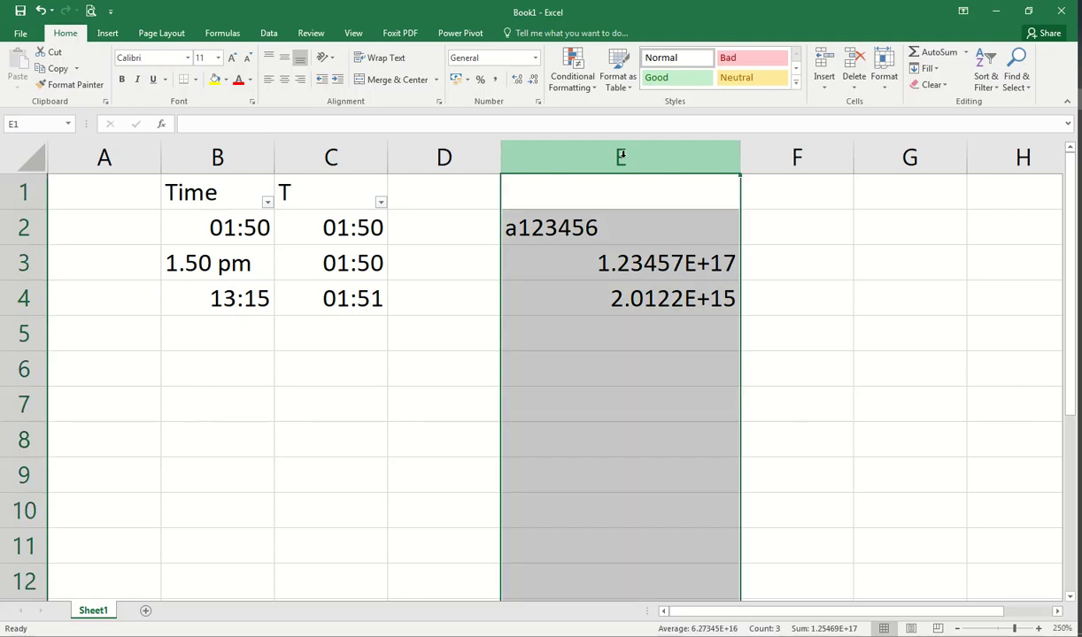
{"action": "key", "text": "ctrl+minus"}
{"action": "left_click", "coordinate": [566, 201]}
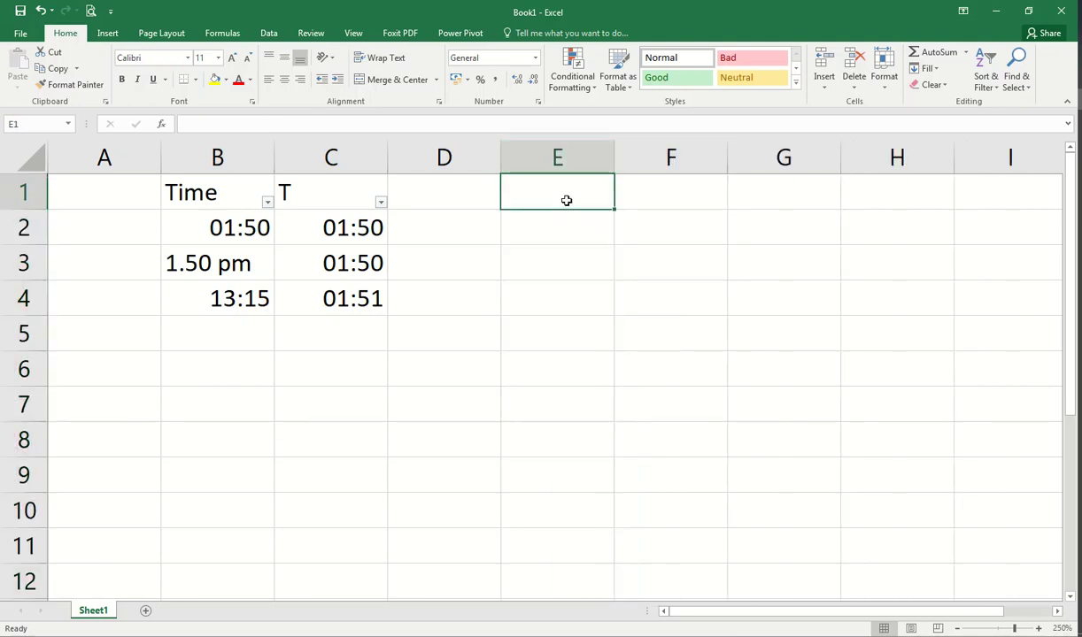
{"action": "type", "text": "Number"}
{"action": "key", "text": "Return"}
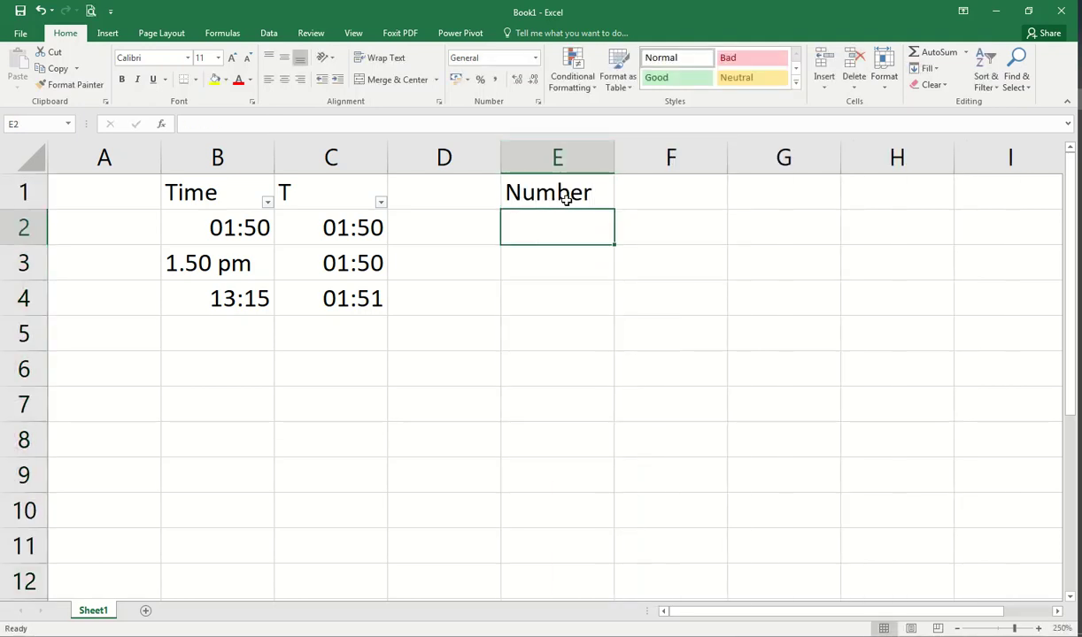
Enter 1, 1.5 and 1500.50 under the Number heading in cells E2 to E4
{"action": "type", "text": "1"}
{"action": "key", "text": "Return"}
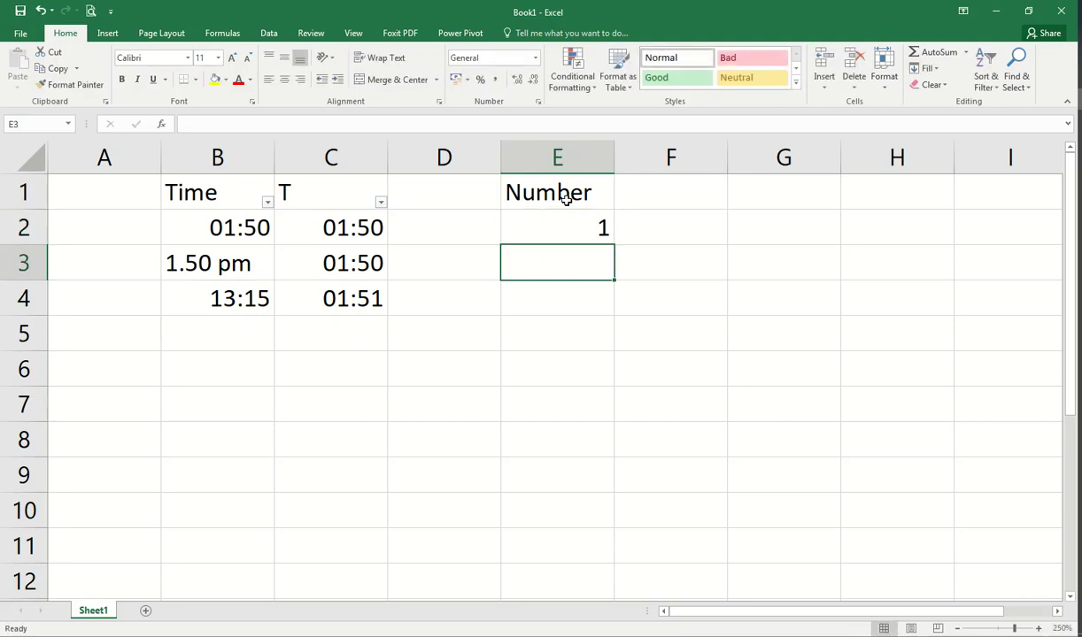
{"action": "type", "text": "1.5"}
{"action": "key", "text": "Return"}
{"action": "type", "text": "1500"}
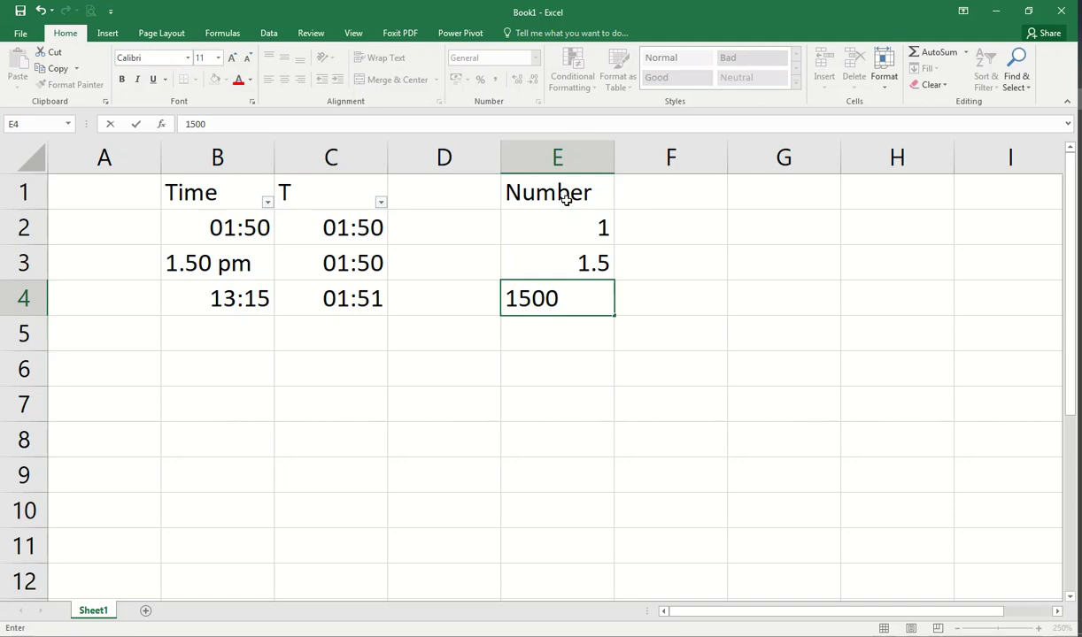
{"action": "type", "text": ".50"}
{"action": "key", "text": "Return"}
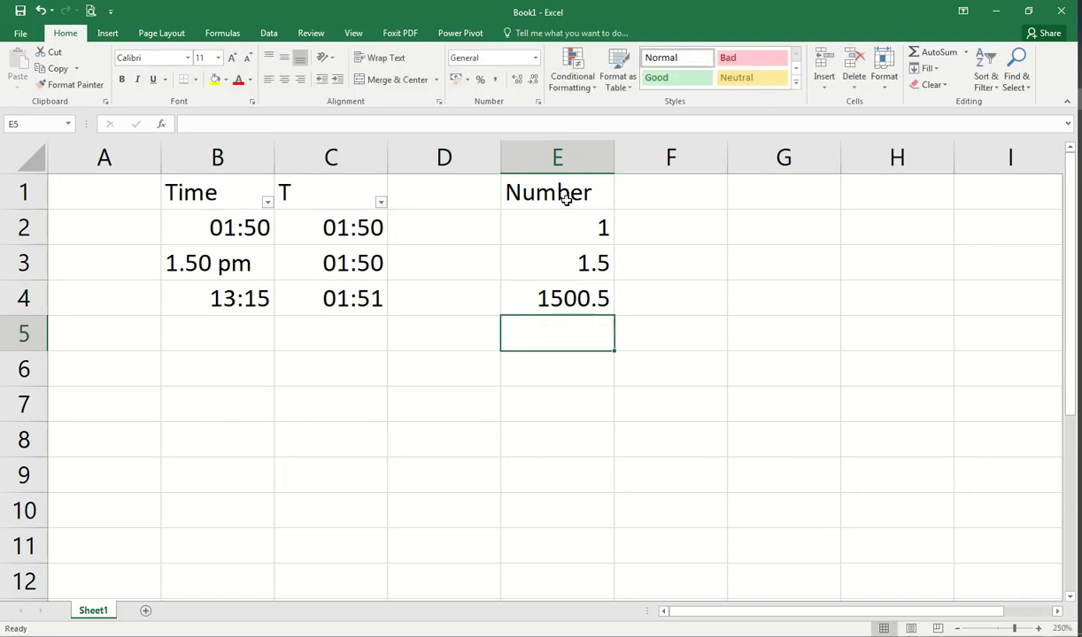
Try to make the General-format value in cell E2 read 1.0
{"action": "left_click_drag", "start_coordinate": [561, 234], "coordinate": [564, 295]}
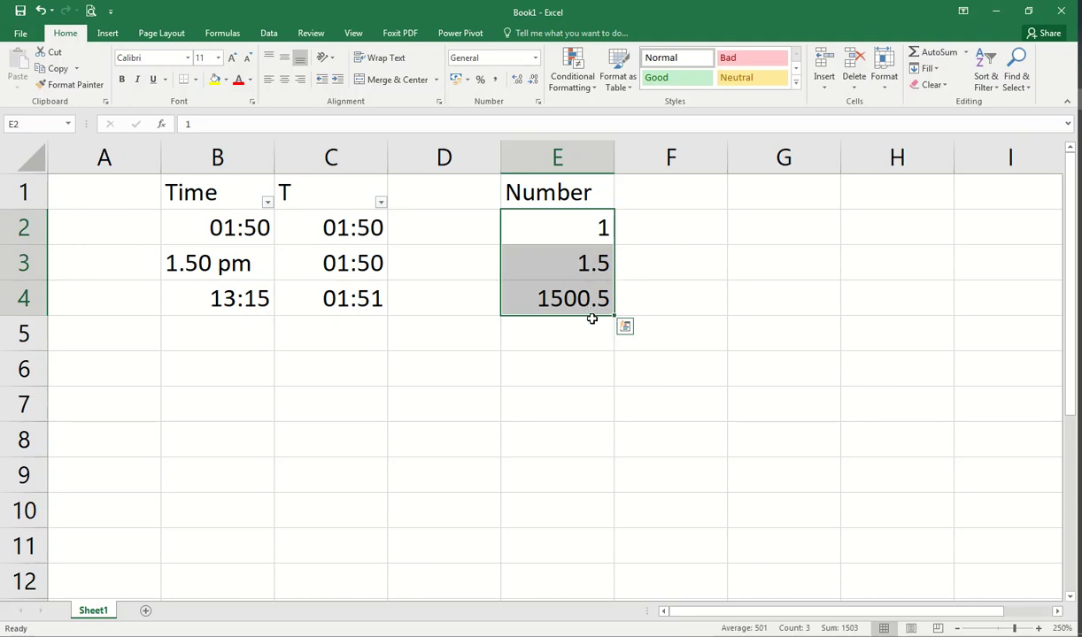
{"action": "double_click", "coordinate": [607, 227]}
{"action": "type", "text": ".0"}
{"action": "key", "text": "Return"}
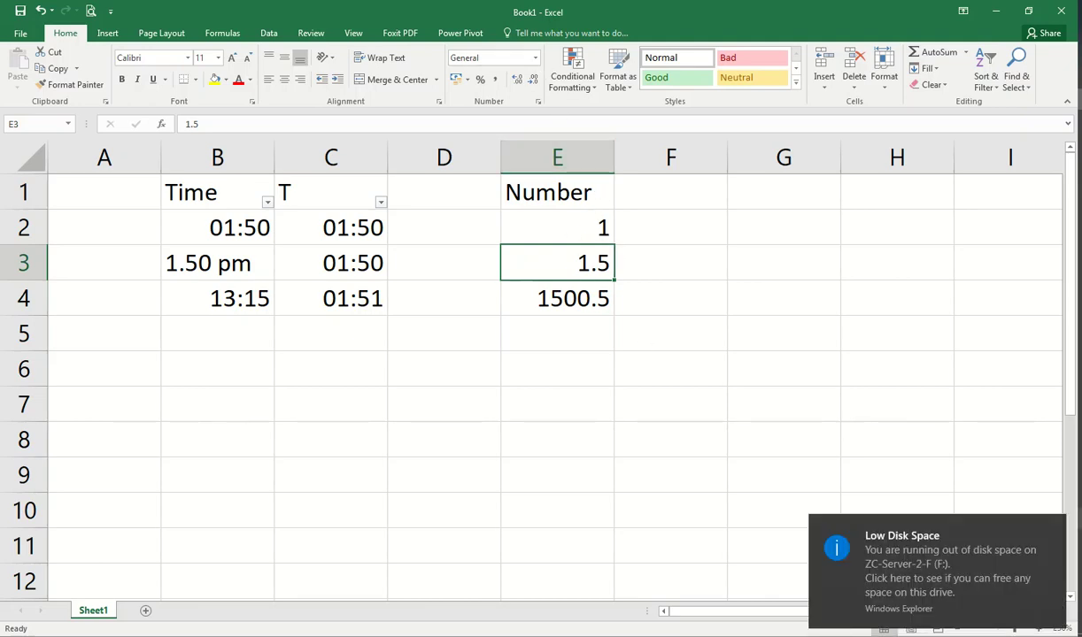
Apply the Number format to the values in cells E2 to E4
{"action": "left_click_drag", "start_coordinate": [562, 216], "coordinate": [563, 290]}
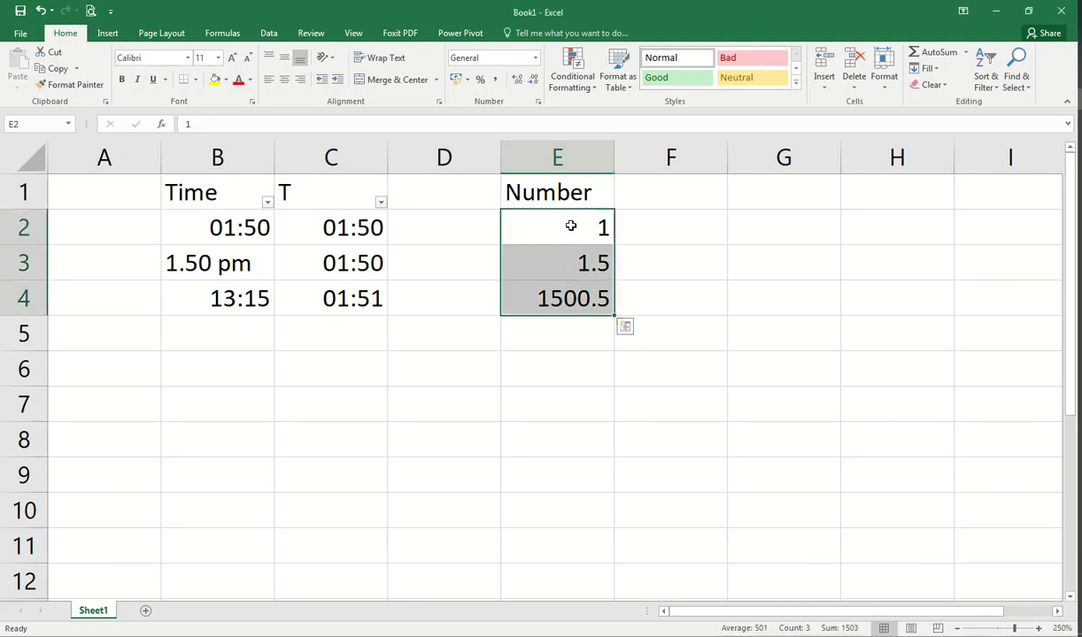
{"action": "left_click", "coordinate": [529, 58]}
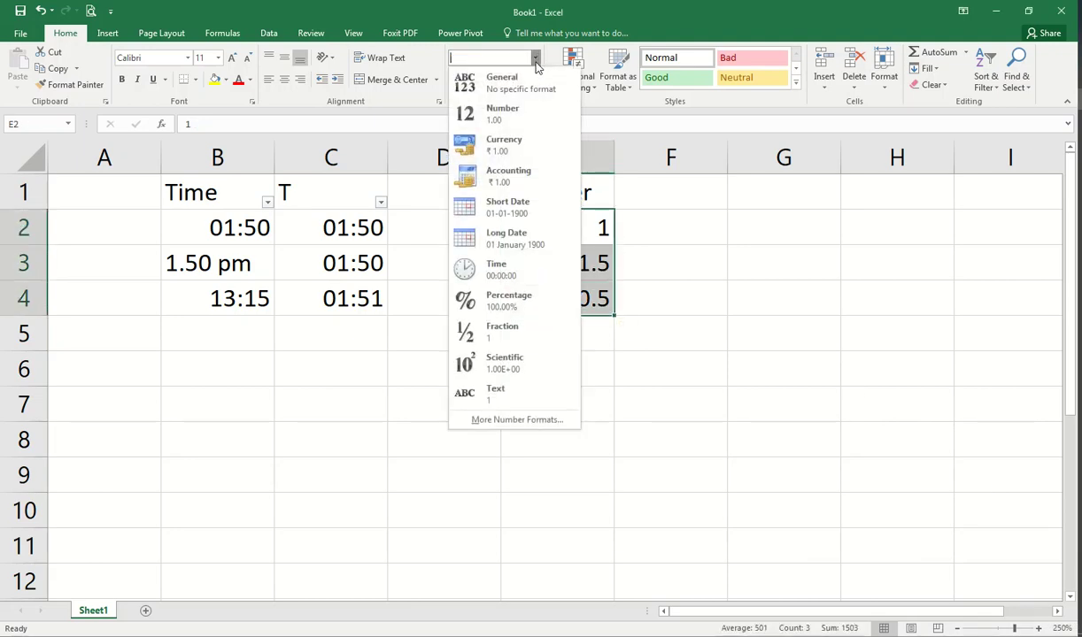
{"action": "left_click", "coordinate": [505, 129]}
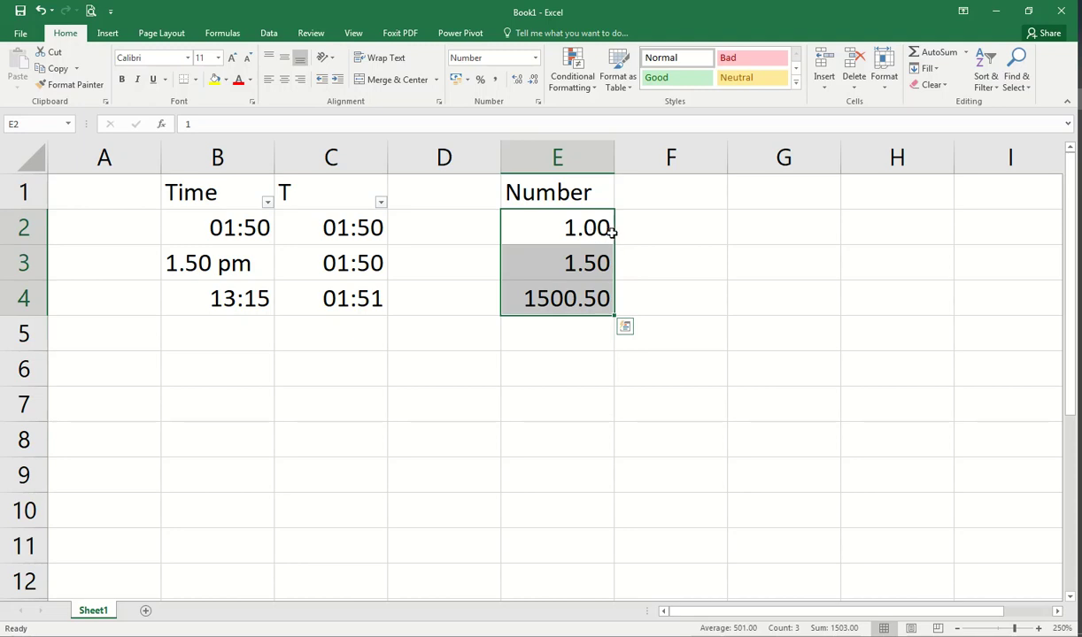
Increase and decrease the decimal places of cells E2 to E4, finishing with three decimals
{"action": "left_click", "coordinate": [516, 83]}
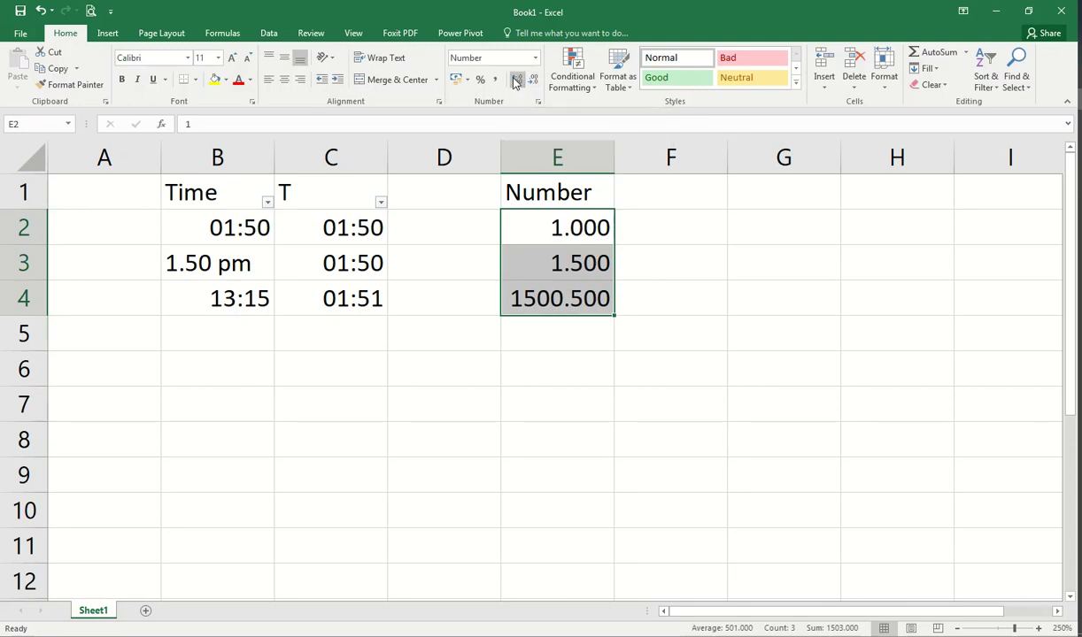
{"action": "left_click", "coordinate": [515, 82]}
{"action": "left_click", "coordinate": [532, 82]}
{"action": "left_click", "coordinate": [532, 83]}
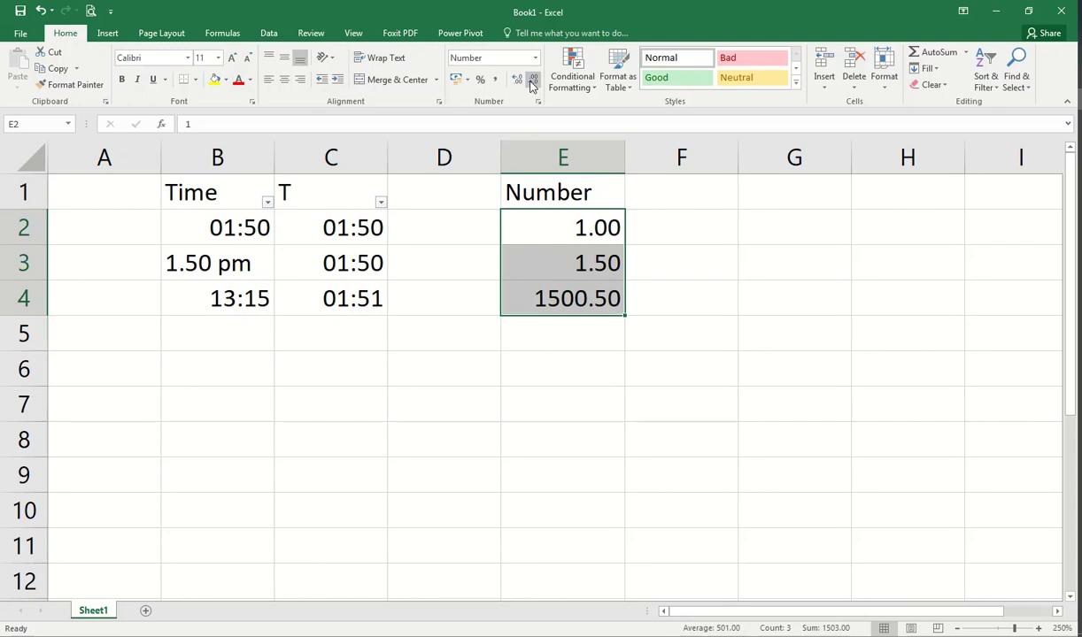
{"action": "left_click", "coordinate": [515, 82]}
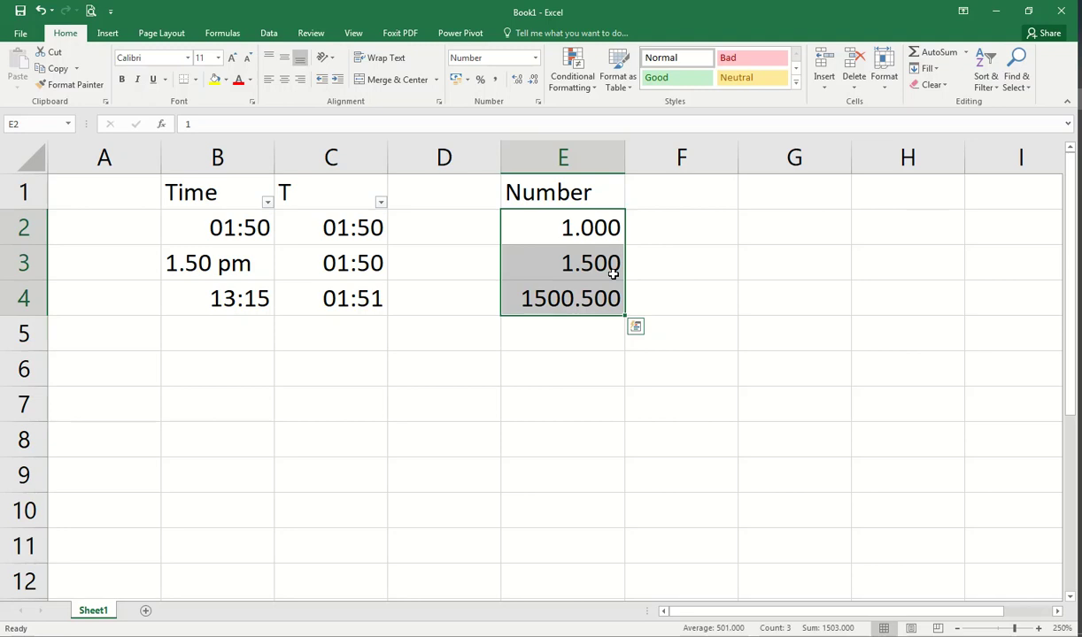
Change the value in cell E2 to 1.4723
{"action": "double_click", "coordinate": [563, 223]}
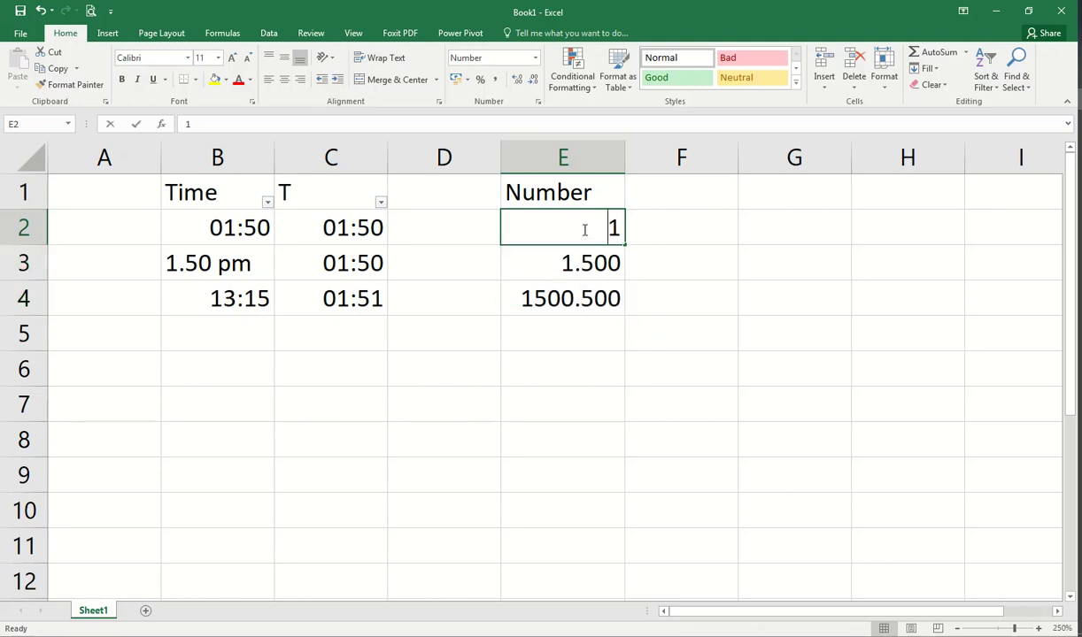
{"action": "type", "text": ".1"}
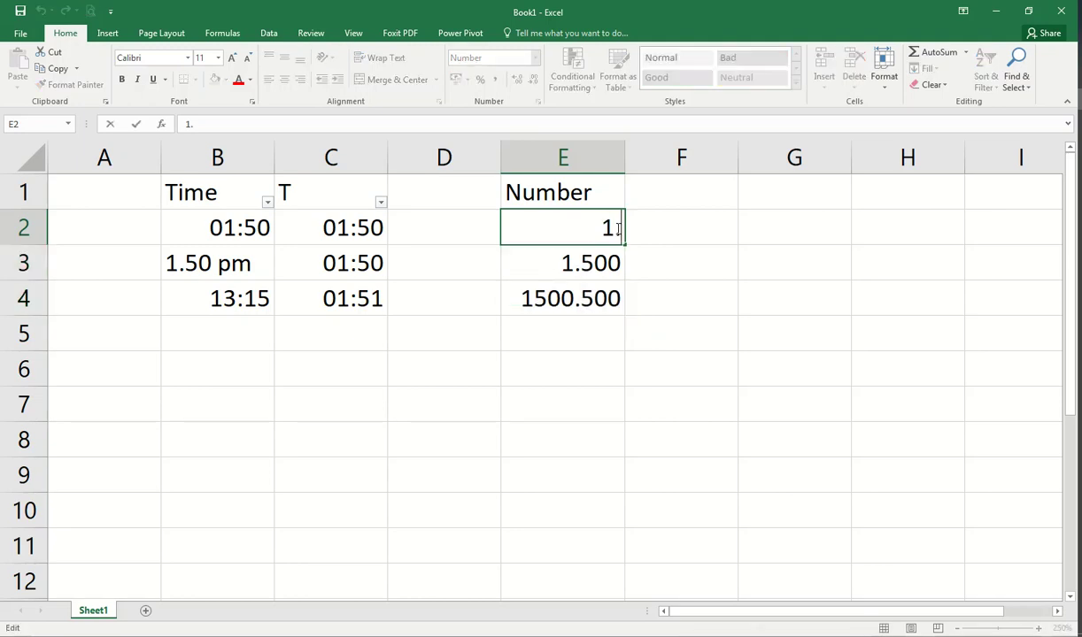
{"action": "key", "text": "BackSpace"}
{"action": "key", "text": "BackSpace"}
{"action": "type", "text": ".47"}
{"action": "key", "text": "Return"}
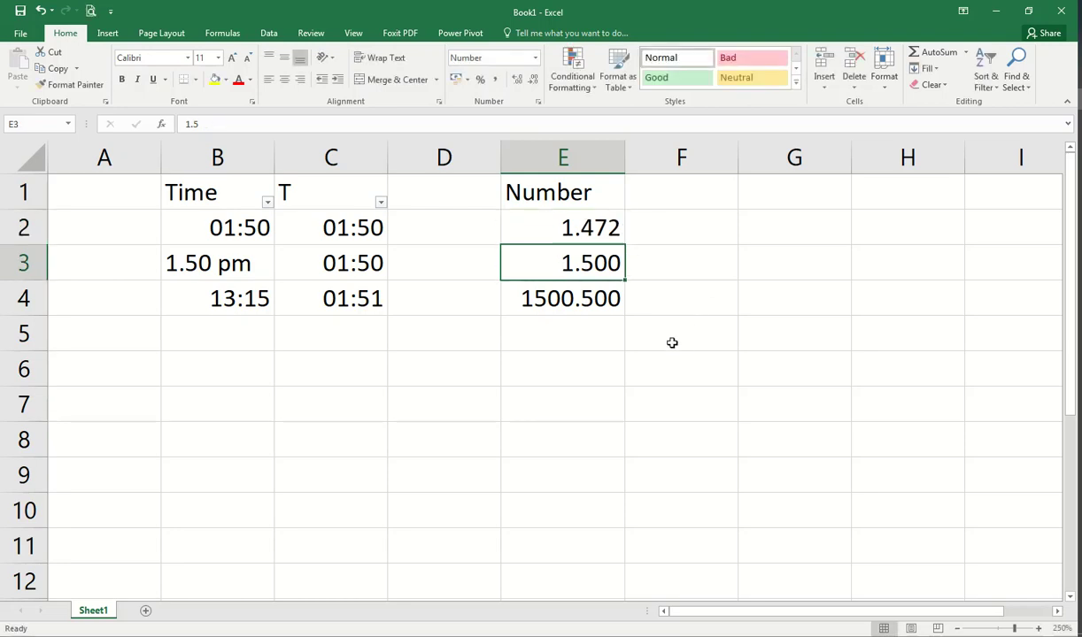
Vary the number of decimals shown in cell E2, finishing with four decimal places, and compare it with the values below
{"action": "left_click", "coordinate": [623, 231]}
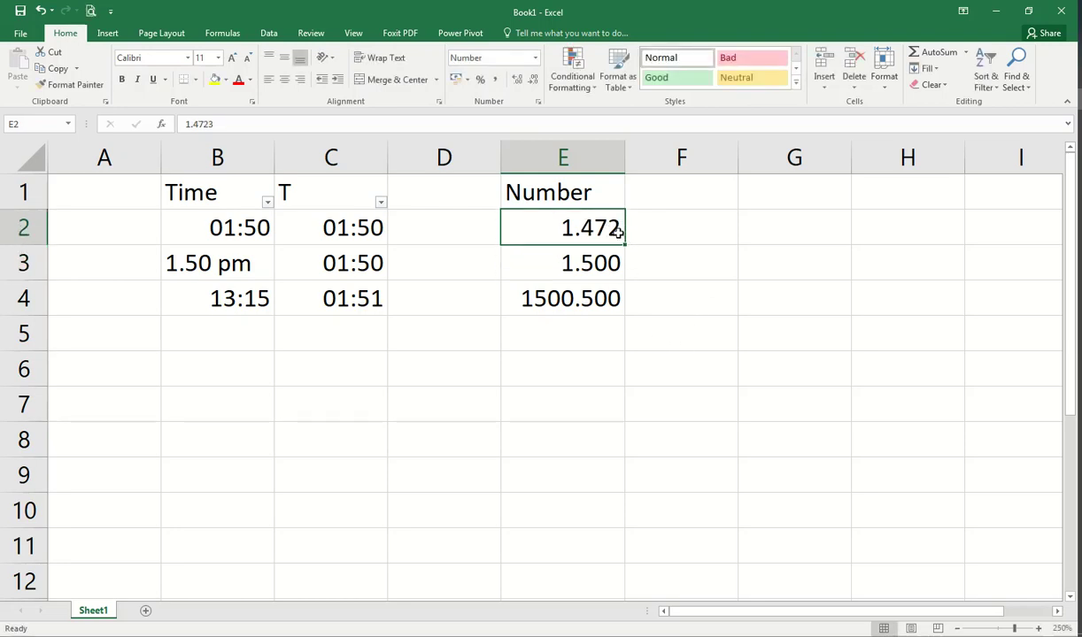
{"action": "left_click", "coordinate": [518, 81]}
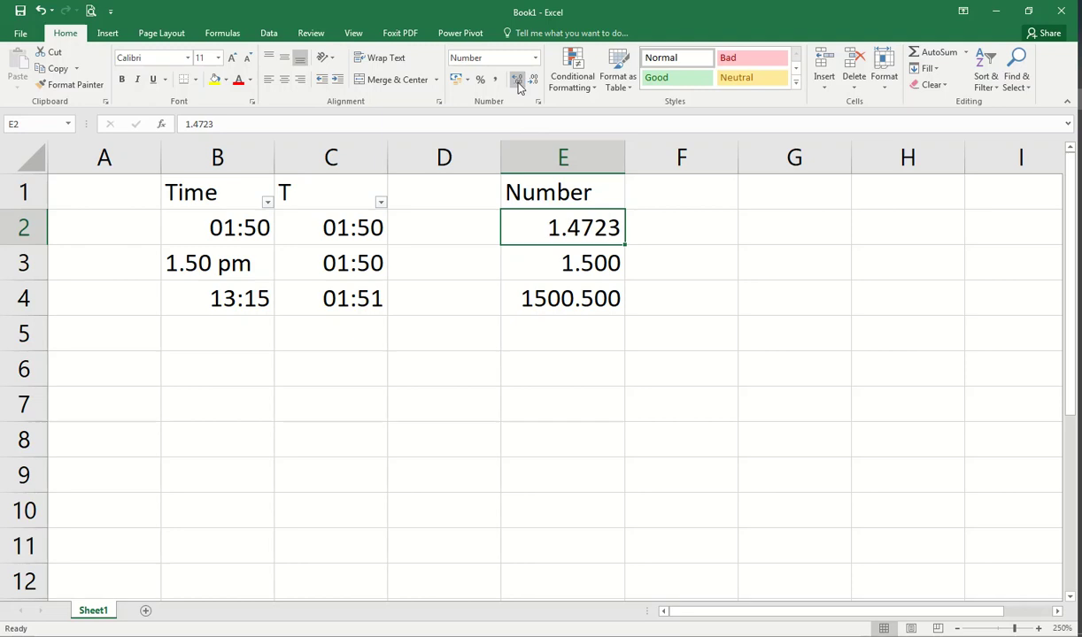
{"action": "left_click", "coordinate": [518, 81]}
{"action": "left_click", "coordinate": [519, 82]}
{"action": "left_click", "coordinate": [533, 82]}
{"action": "left_click", "coordinate": [532, 82]}
{"action": "left_click_drag", "start_coordinate": [587, 242], "coordinate": [561, 284]}
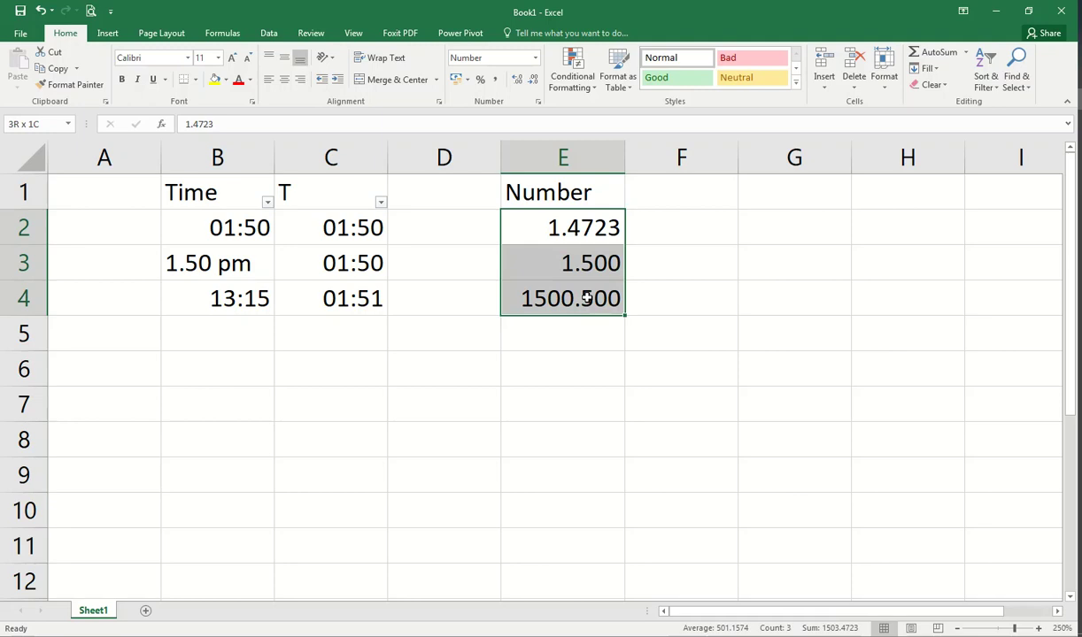
Enter 5 in cell G2 and 7 in cell H2
{"action": "left_click", "coordinate": [748, 235]}
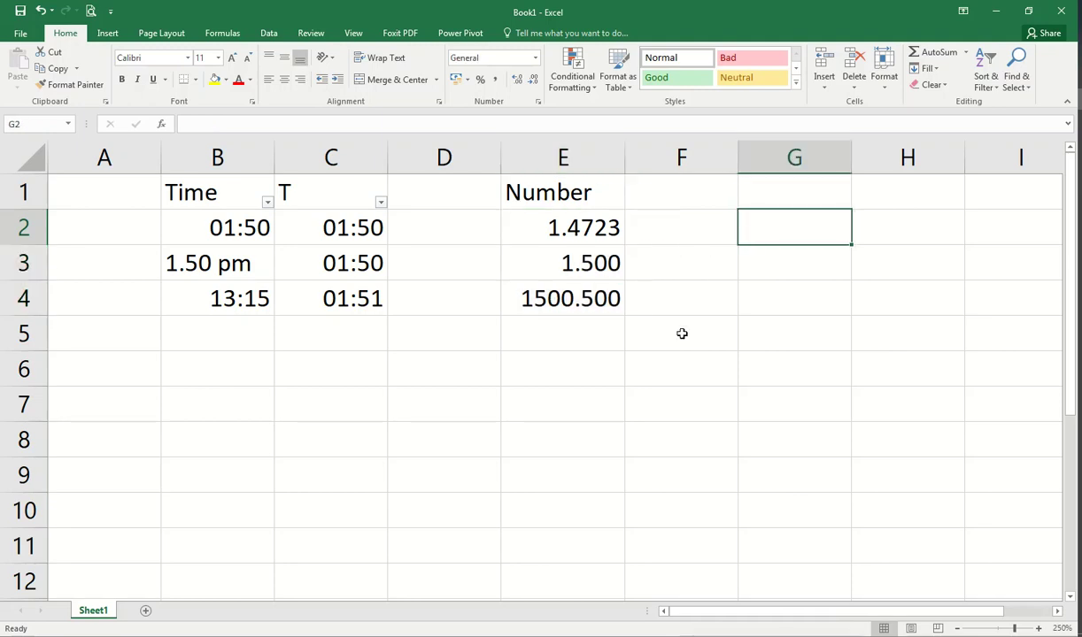
{"action": "type", "text": "5"}
{"action": "key", "text": "Tab"}
{"action": "type", "text": "7"}
{"action": "key", "text": "Return"}
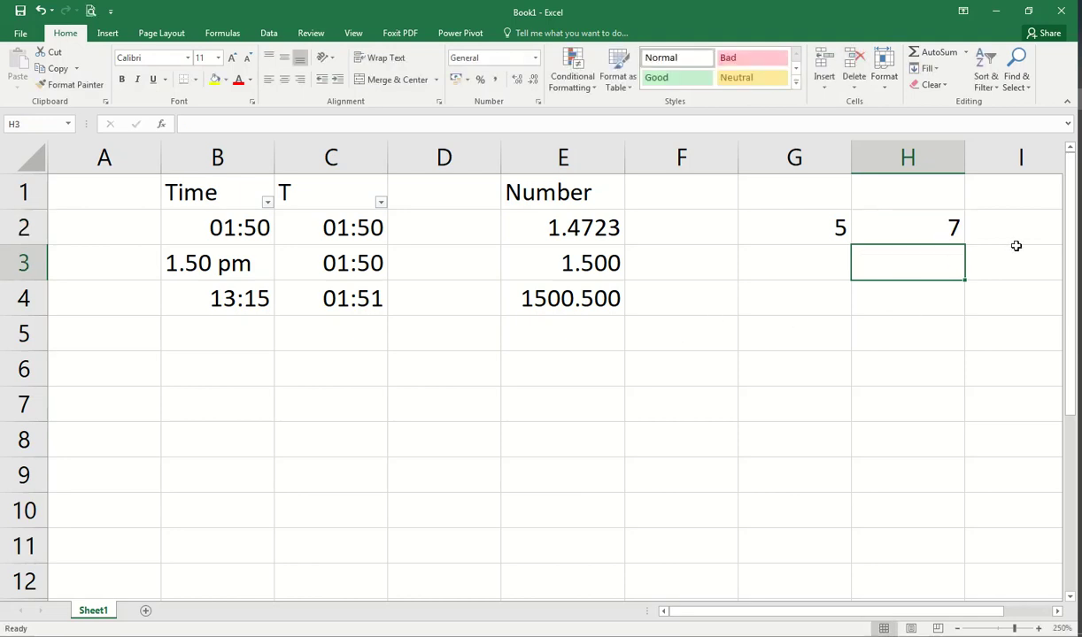
Divide G2 by H2 with the formula =G2/H2 in cell I2
{"action": "key", "text": "Up"}
{"action": "key", "text": "Right"}
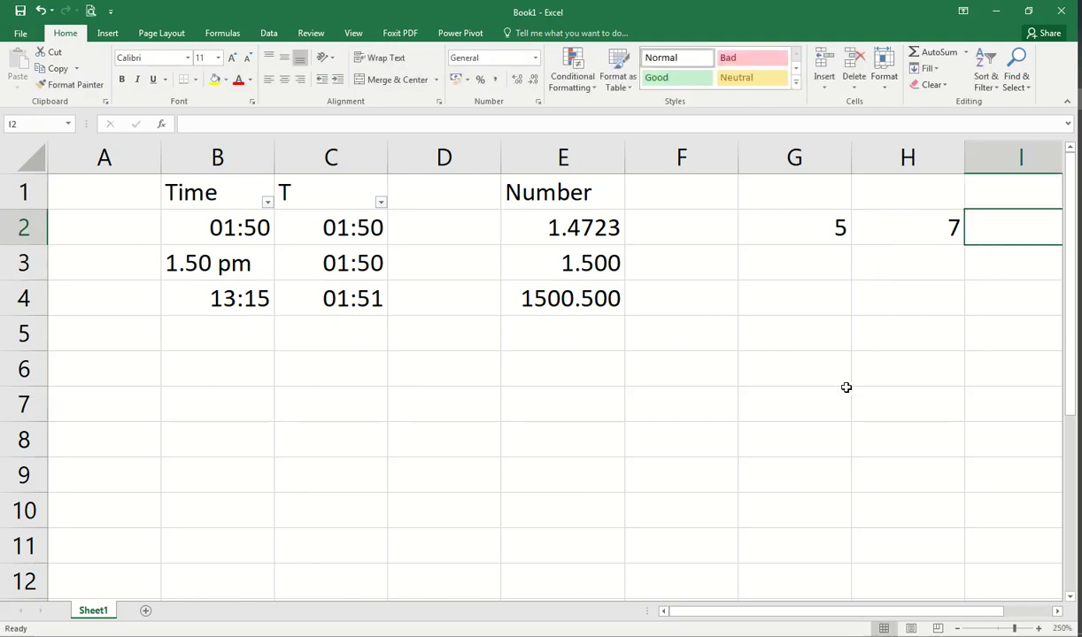
{"action": "scroll", "coordinate": [846, 387], "scroll_direction": "right", "scroll_amount": 1}
{"action": "type", "text": "="}
{"action": "left_click", "coordinate": [677, 219]}
{"action": "type", "text": "/"}
{"action": "left_click", "coordinate": [826, 222]}
{"action": "key", "text": "Return"}
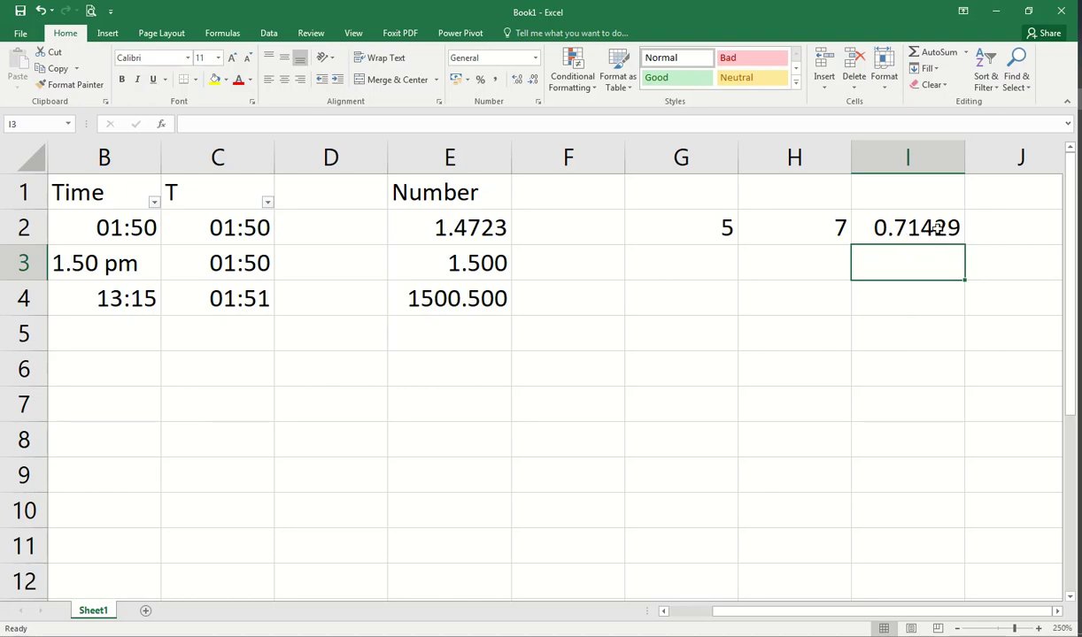
Reduce the division result in cell I2 to three decimal places
{"action": "left_click", "coordinate": [900, 231]}
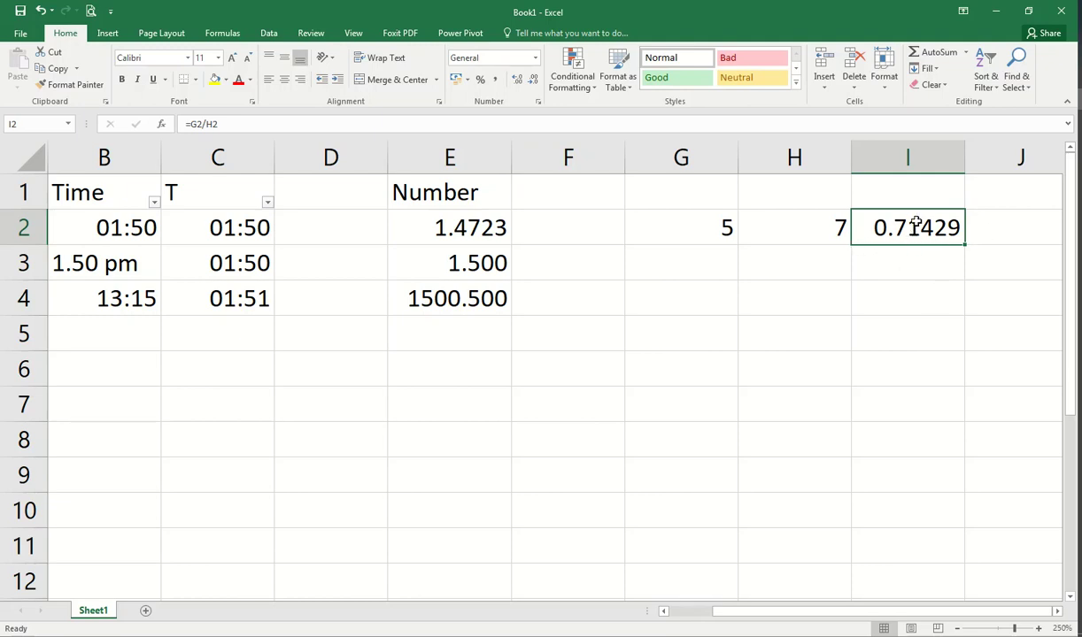
{"action": "left_click", "coordinate": [534, 80]}
{"action": "left_click", "coordinate": [534, 81]}
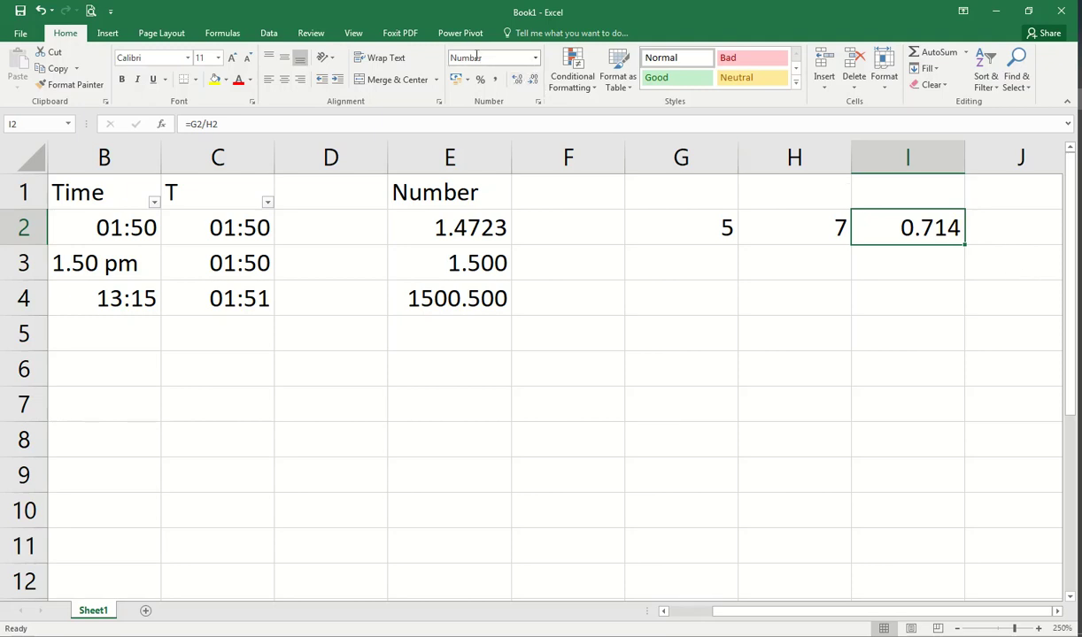
Try cell I2 with two decimal places and return it to three
{"action": "left_click", "coordinate": [534, 81]}
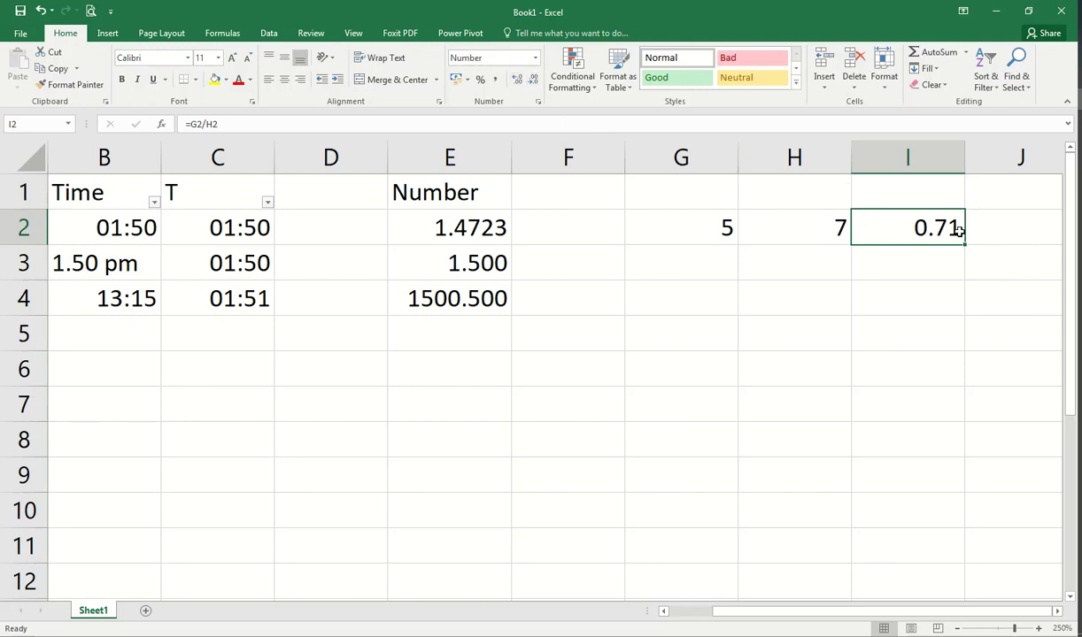
{"action": "left_click", "coordinate": [517, 80]}
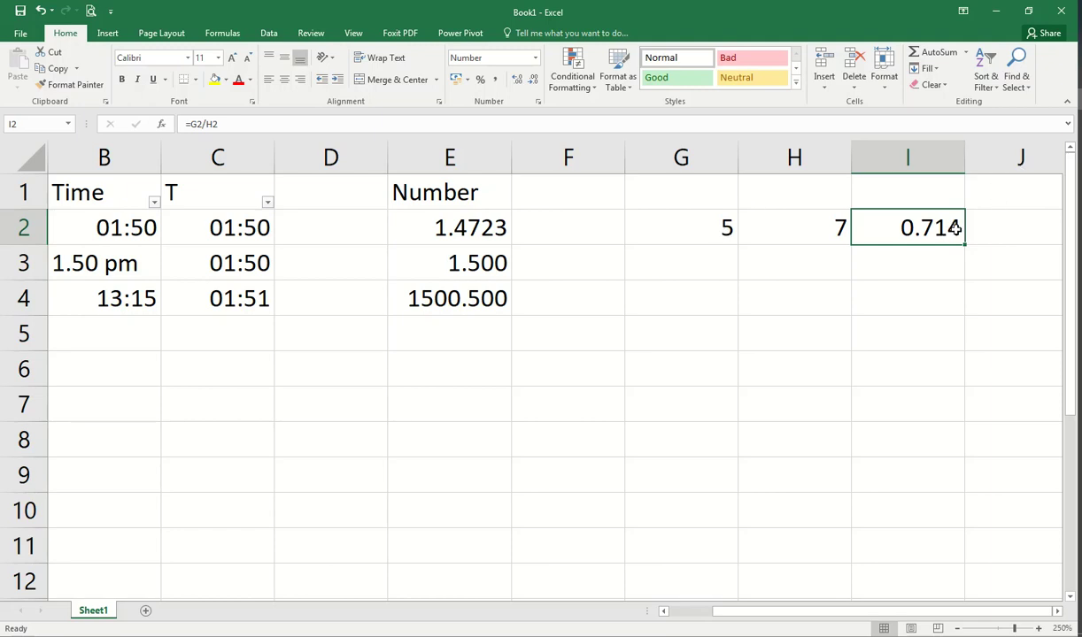
Inspect the full value stored in cell E2, reduce its display to one decimal place, and bring it back up to three
{"action": "left_click", "coordinate": [498, 232]}
{"action": "double_click", "coordinate": [472, 228]}
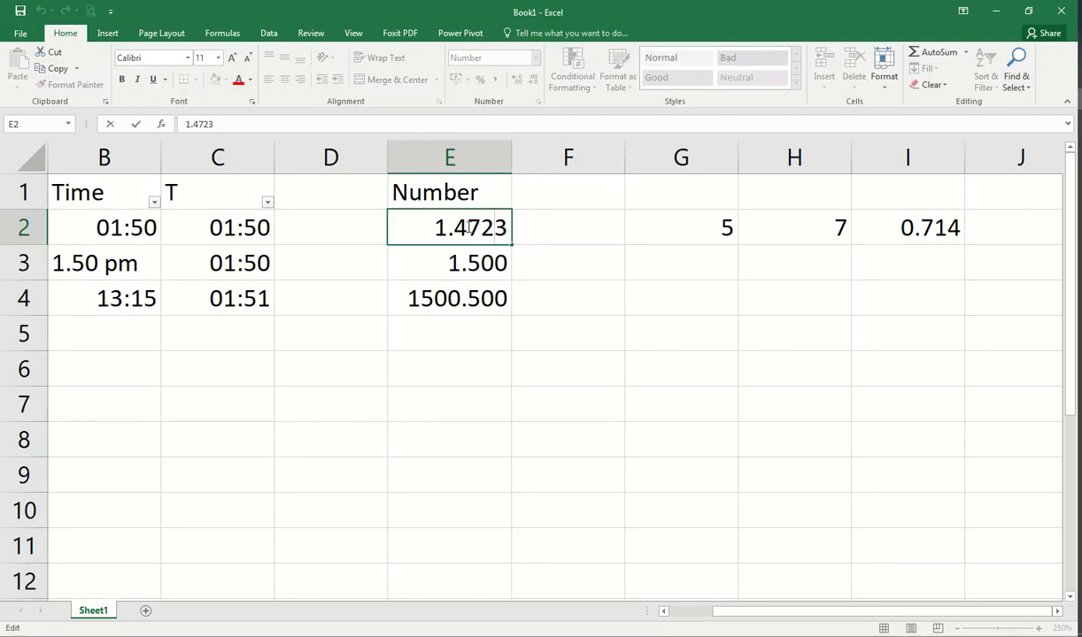
{"action": "key", "text": "Tab"}
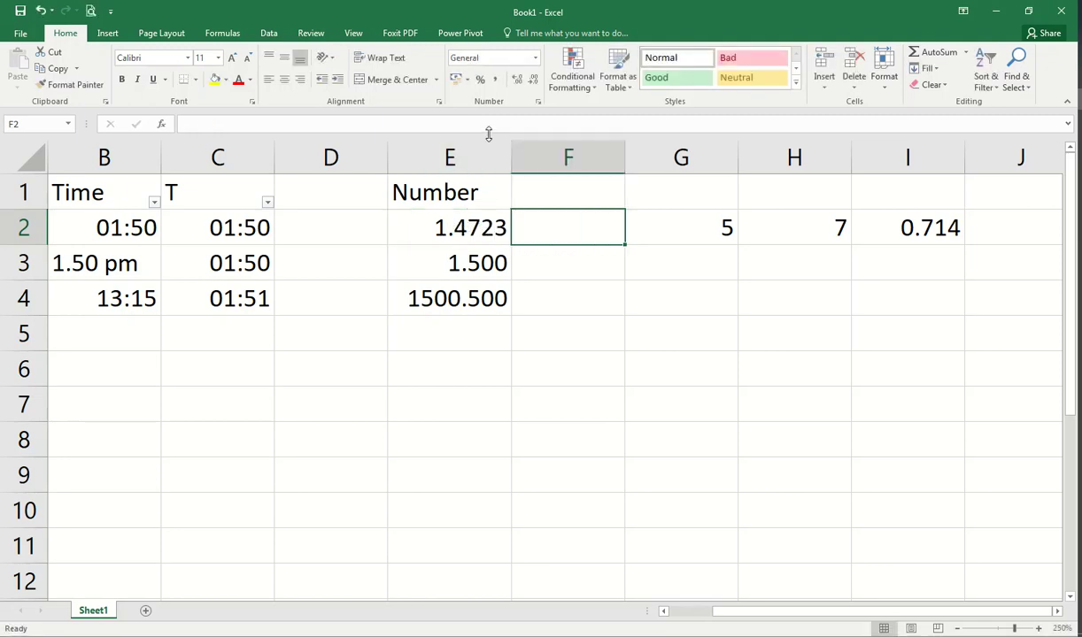
{"action": "left_click", "coordinate": [434, 230]}
{"action": "left_click", "coordinate": [534, 80]}
{"action": "left_click", "coordinate": [533, 80]}
{"action": "left_click", "coordinate": [533, 81]}
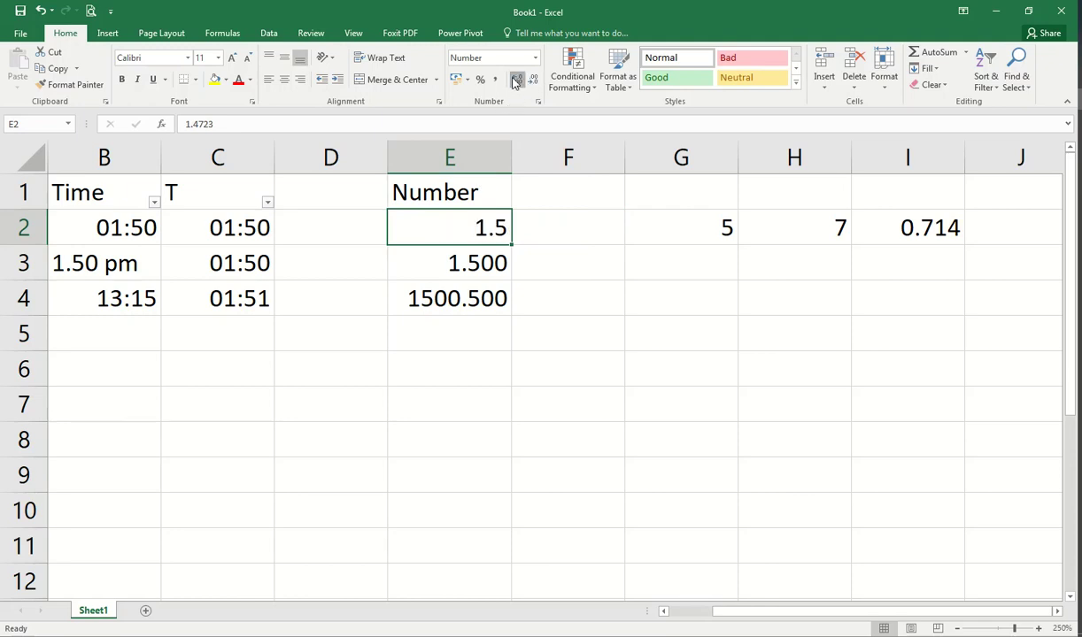
{"action": "left_click", "coordinate": [516, 80]}
{"action": "left_click", "coordinate": [516, 81]}
Change the value in cell E2 to 1.475
{"action": "double_click", "coordinate": [495, 227]}
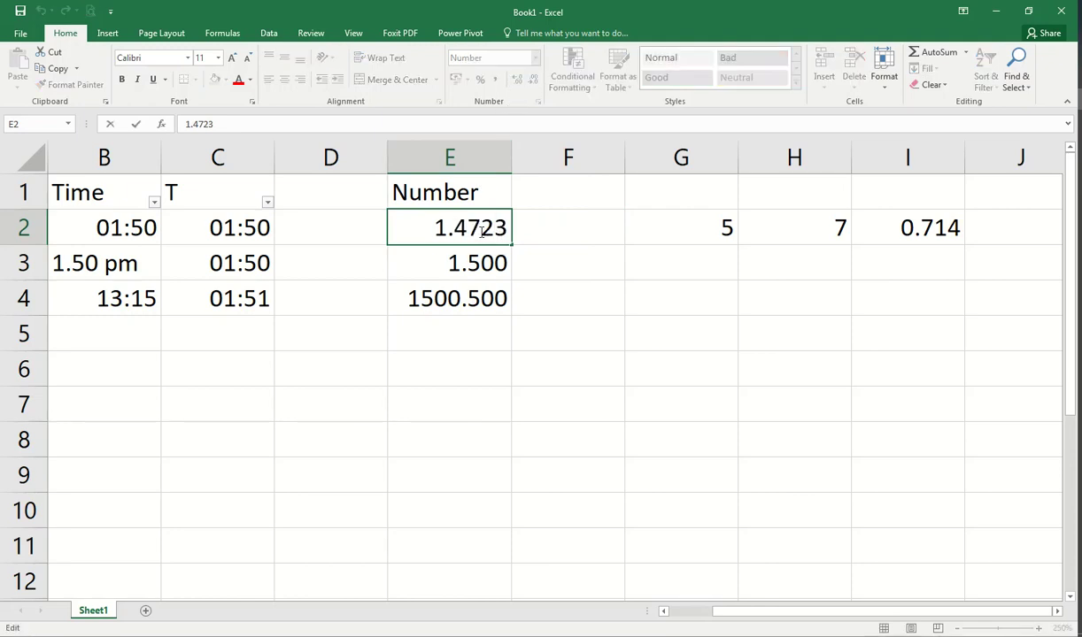
{"action": "left_click_drag", "start_coordinate": [482, 230], "coordinate": [514, 220]}
{"action": "type", "text": "5"}
{"action": "key", "text": "Return"}
Try cell E2 with two decimal places to see the rounding, and restore three decimal places
{"action": "left_click", "coordinate": [511, 227]}
{"action": "left_click", "coordinate": [534, 79]}
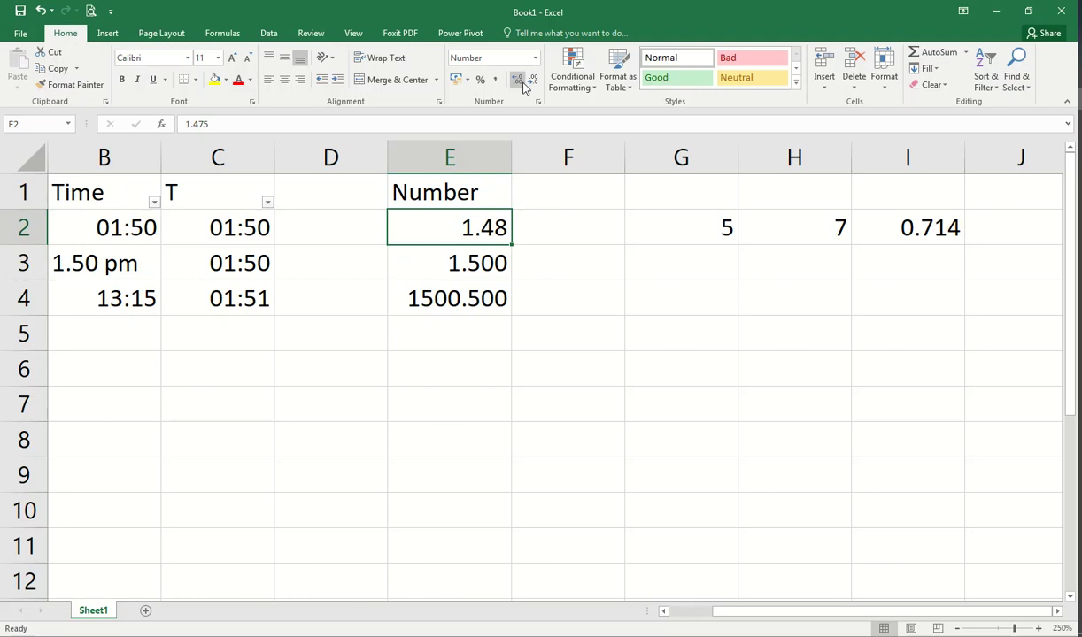
{"action": "left_click", "coordinate": [515, 80]}
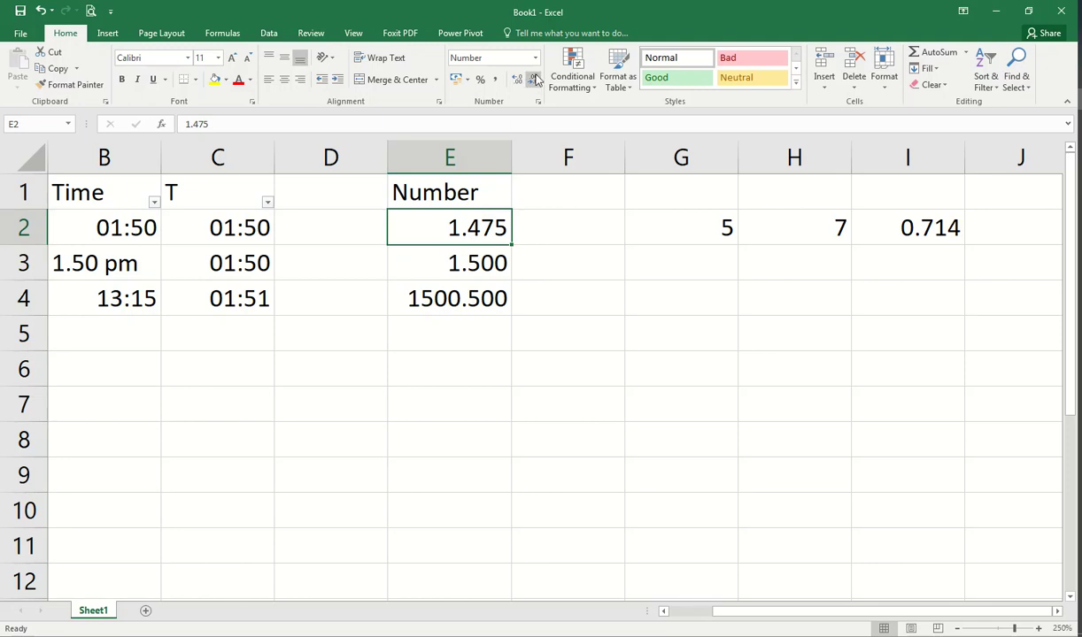
{"action": "left_click_drag", "start_coordinate": [466, 232], "coordinate": [476, 298]}
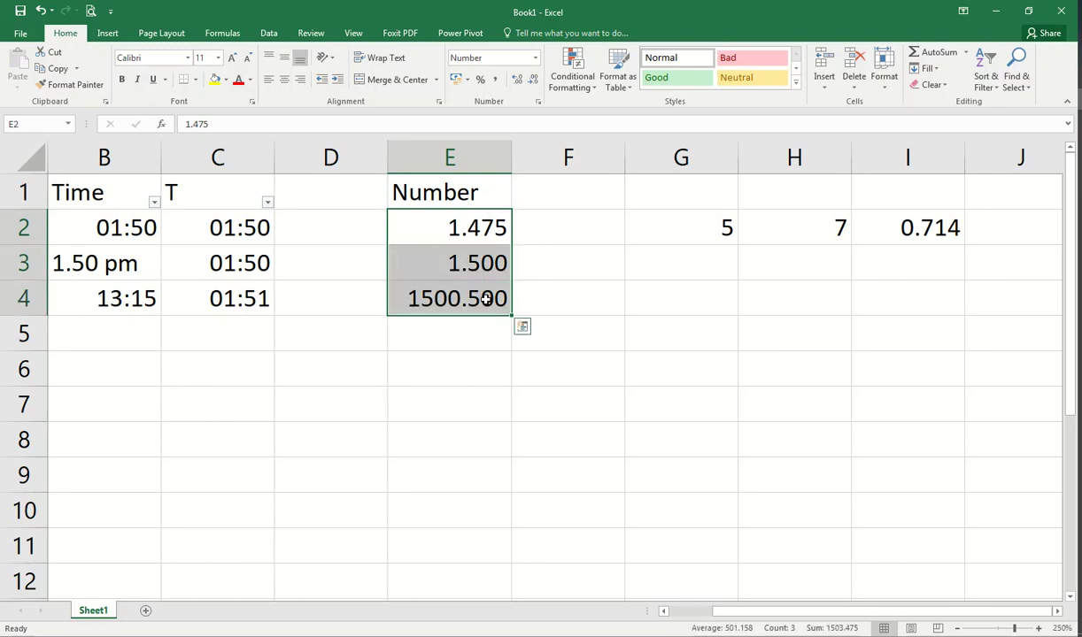
{"action": "left_click", "coordinate": [535, 223]}
{"action": "left_click", "coordinate": [457, 376]}
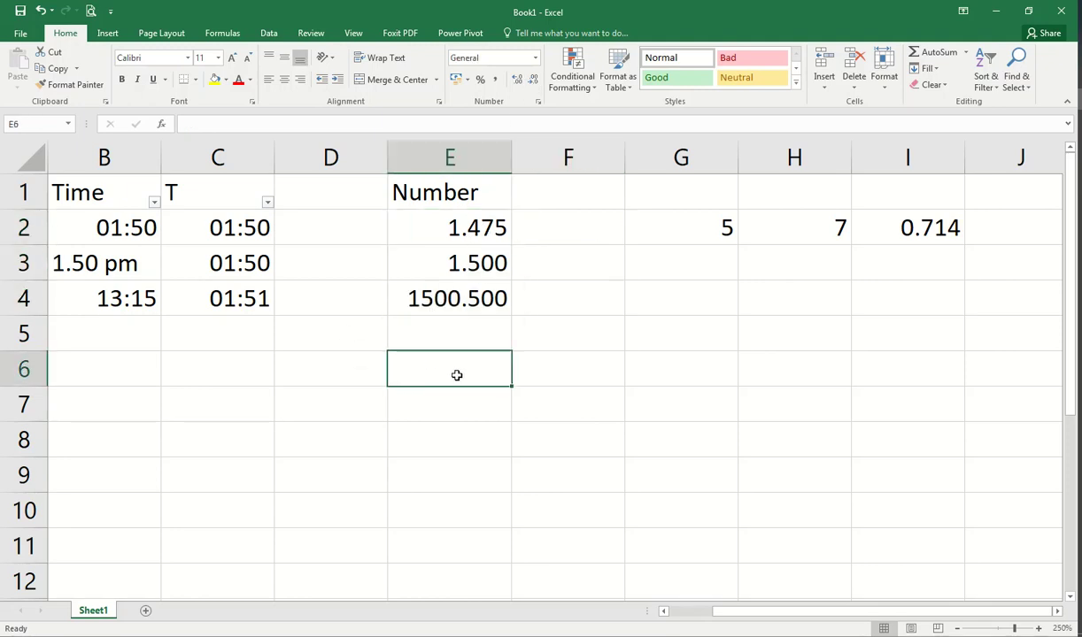
{"action": "type", "text": "2"}
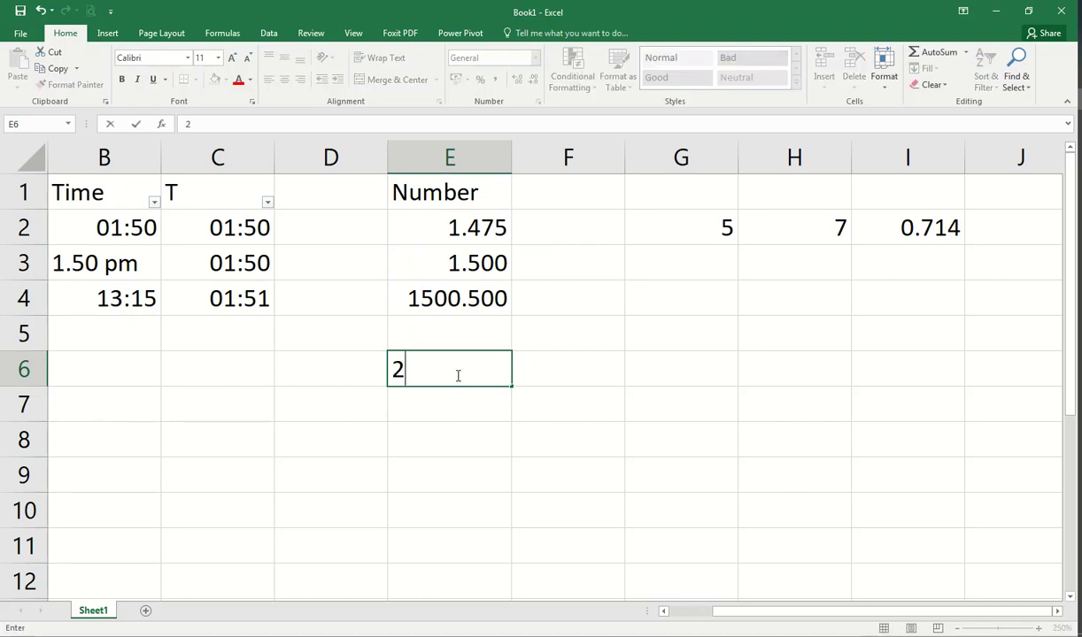
{"action": "type", "text": "12121"}
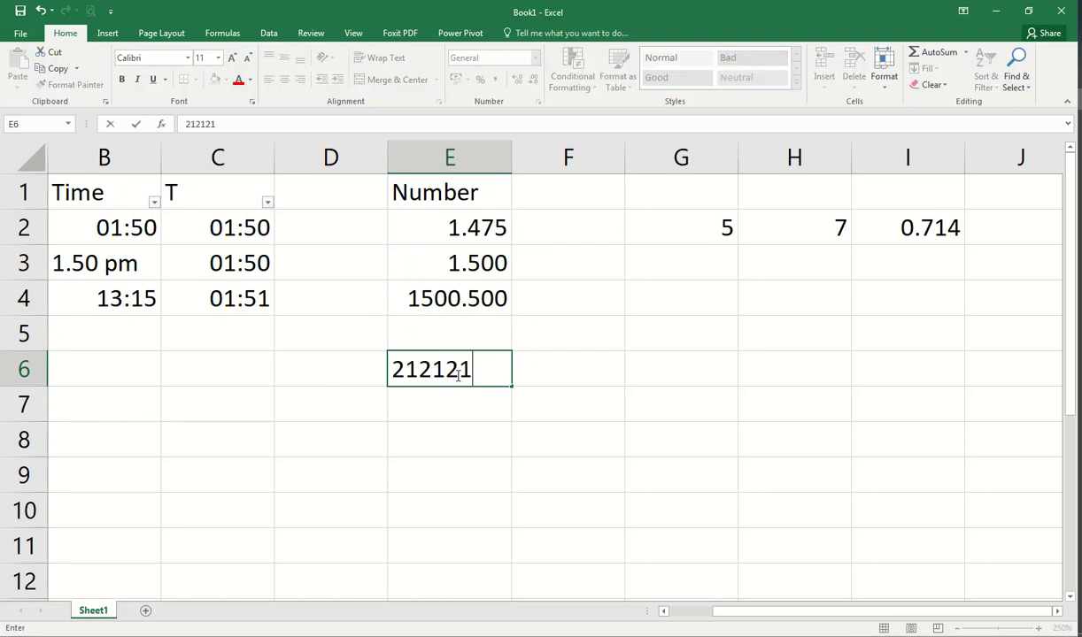
{"action": "type", "text": "212121212"}
{"action": "key", "text": "Return"}
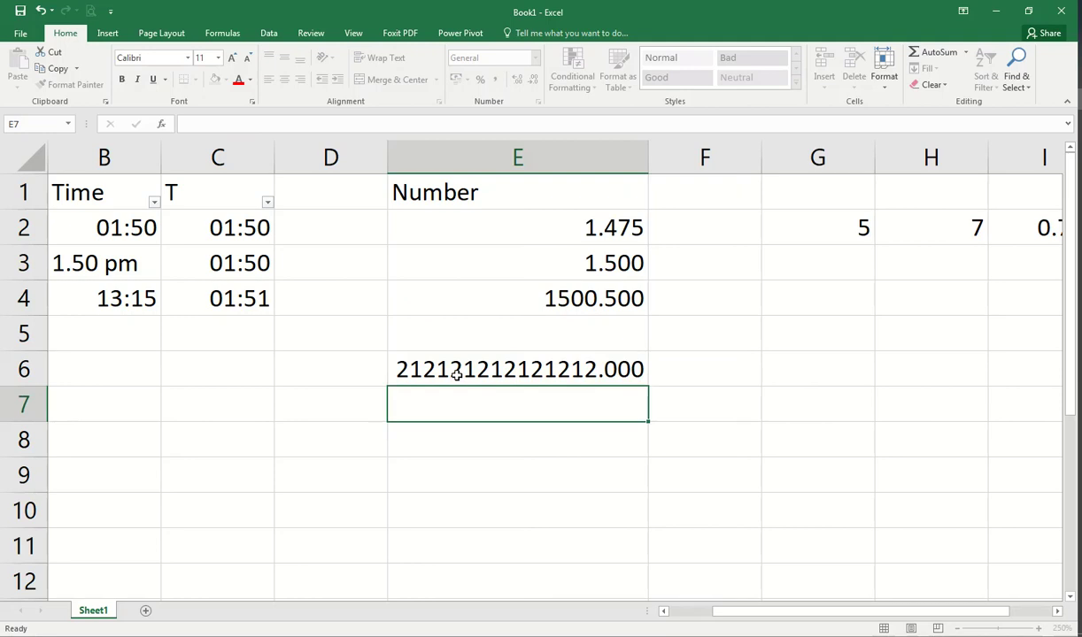
Remove all decimal places from the long number in cell E6
{"action": "left_click", "coordinate": [477, 370]}
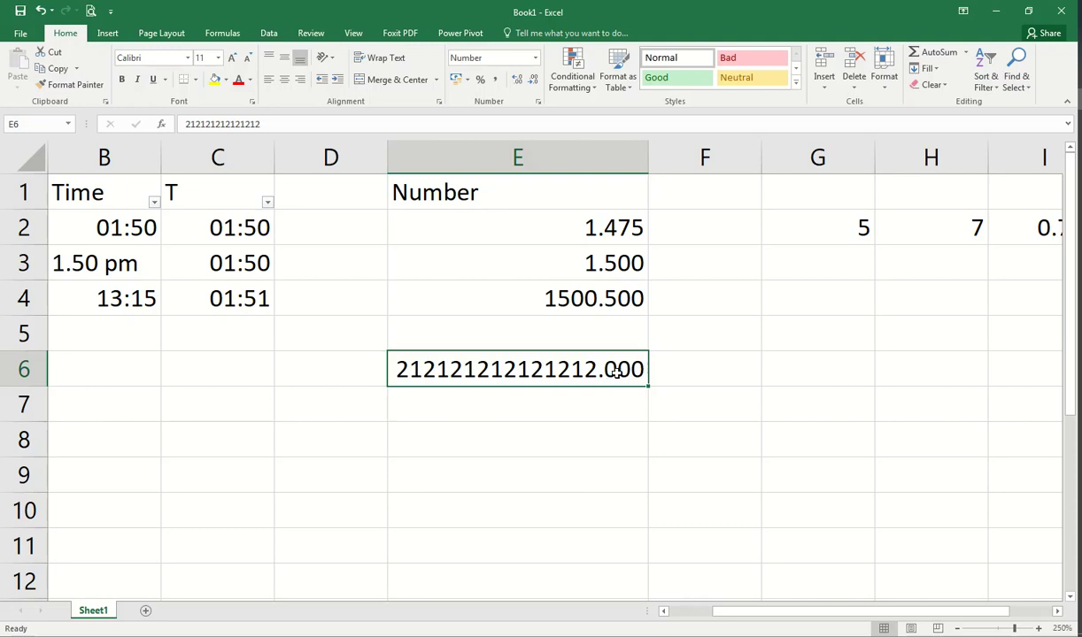
{"action": "left_click", "coordinate": [533, 81]}
{"action": "left_click", "coordinate": [533, 81]}
{"action": "left_click", "coordinate": [533, 81]}
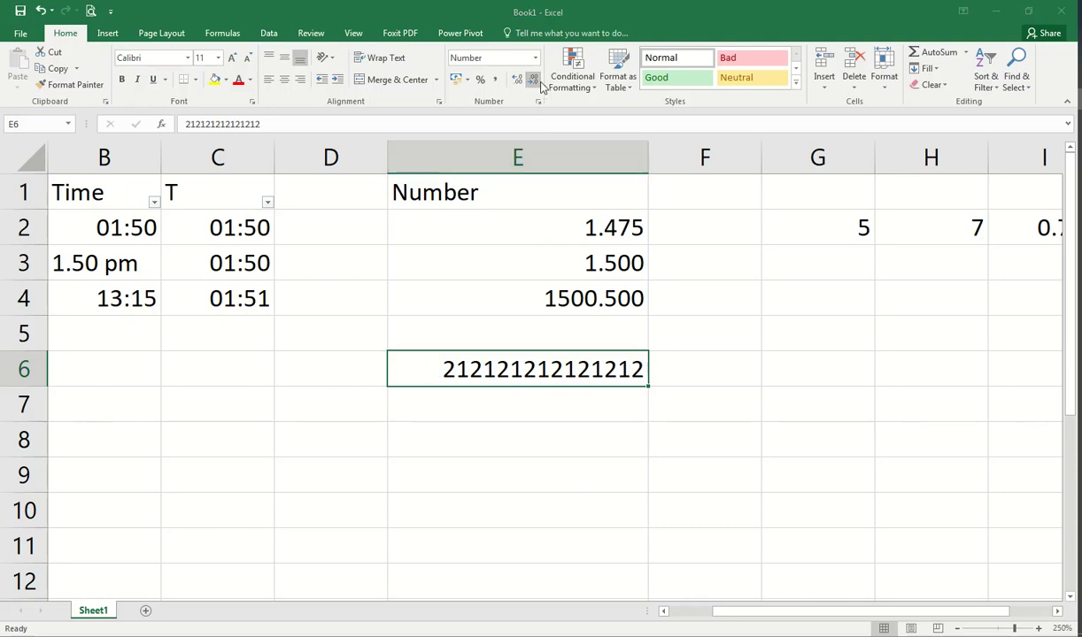
{"action": "left_click", "coordinate": [728, 372]}
{"action": "left_click", "coordinate": [571, 370]}
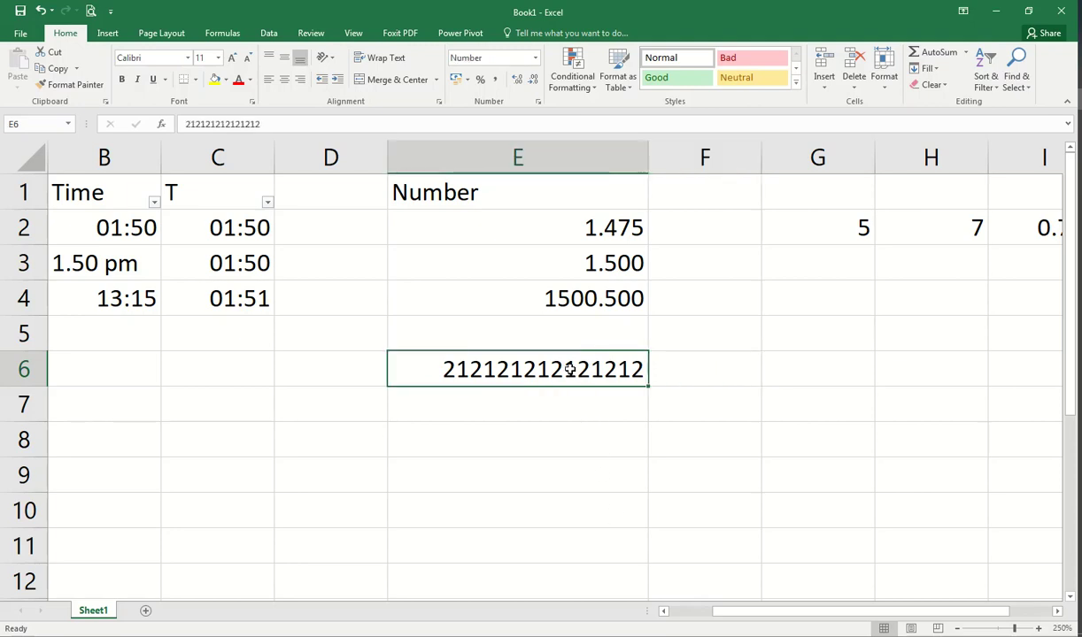
Review the available number formats and their previews for cell E6 without applying any
{"action": "left_click", "coordinate": [535, 58]}
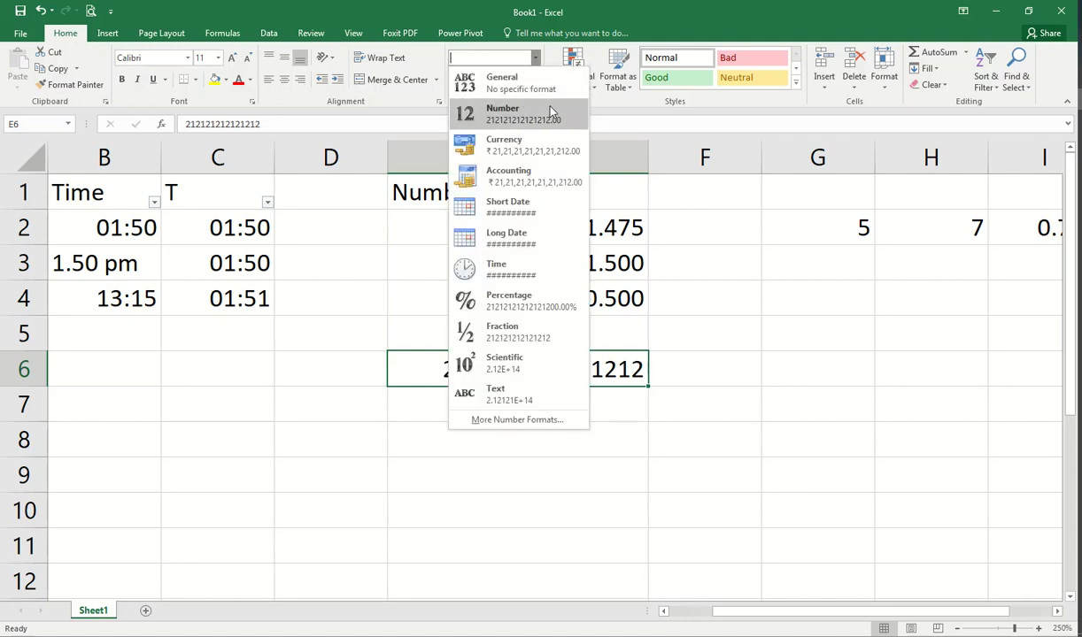
{"action": "left_click", "coordinate": [601, 376]}
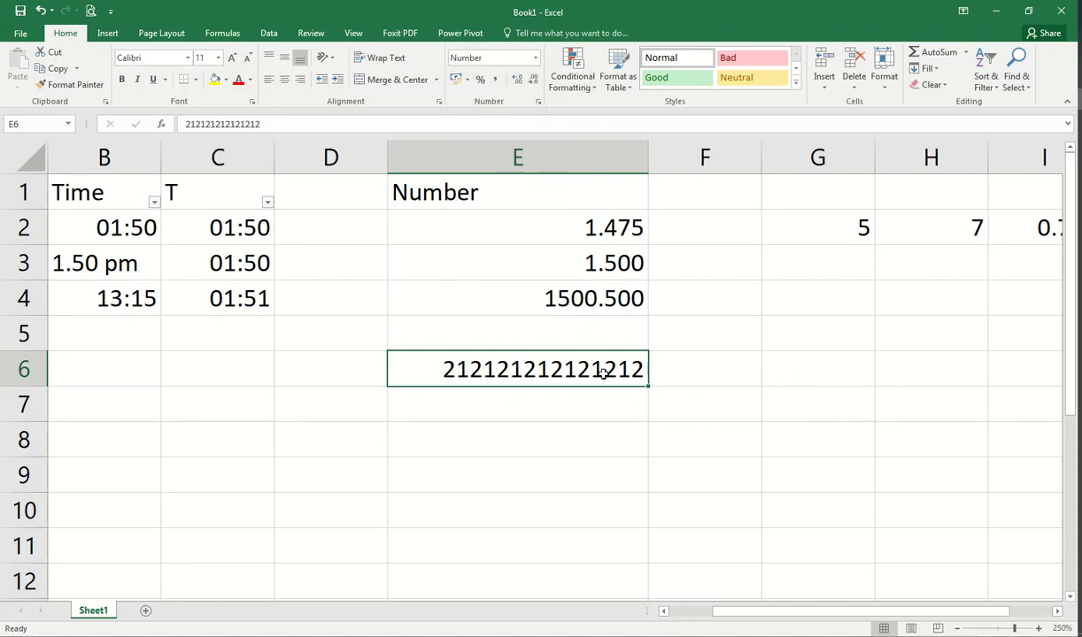
{"action": "left_click", "coordinate": [534, 59]}
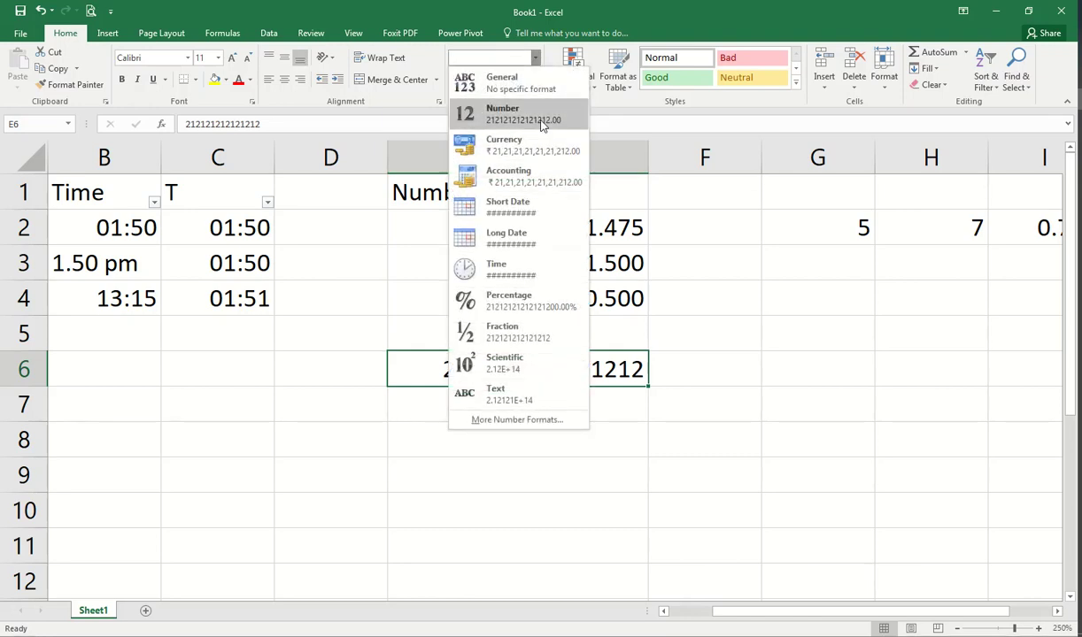
{"action": "left_click", "coordinate": [749, 312]}
{"action": "left_click", "coordinate": [718, 404]}
Enter 1.475 in cell F2 and the heading Curr in cell F1
{"action": "left_click", "coordinate": [698, 235]}
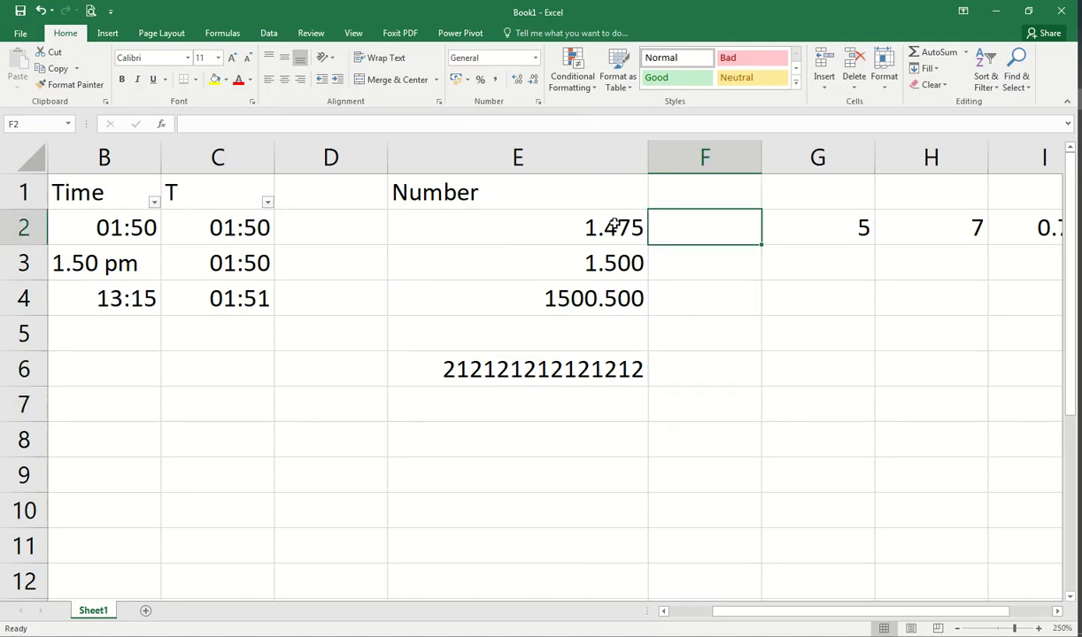
{"action": "type", "text": "1.475"}
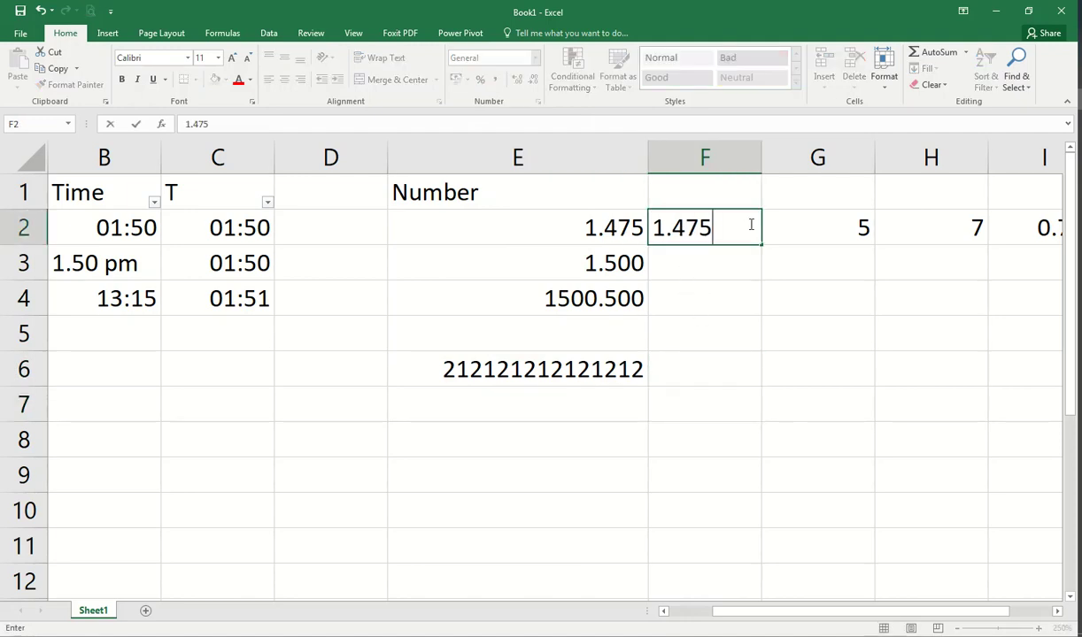
{"action": "key", "text": "Return"}
{"action": "key", "text": "Up"}
{"action": "key", "text": "Up"}
{"action": "type", "text": "Curr"}
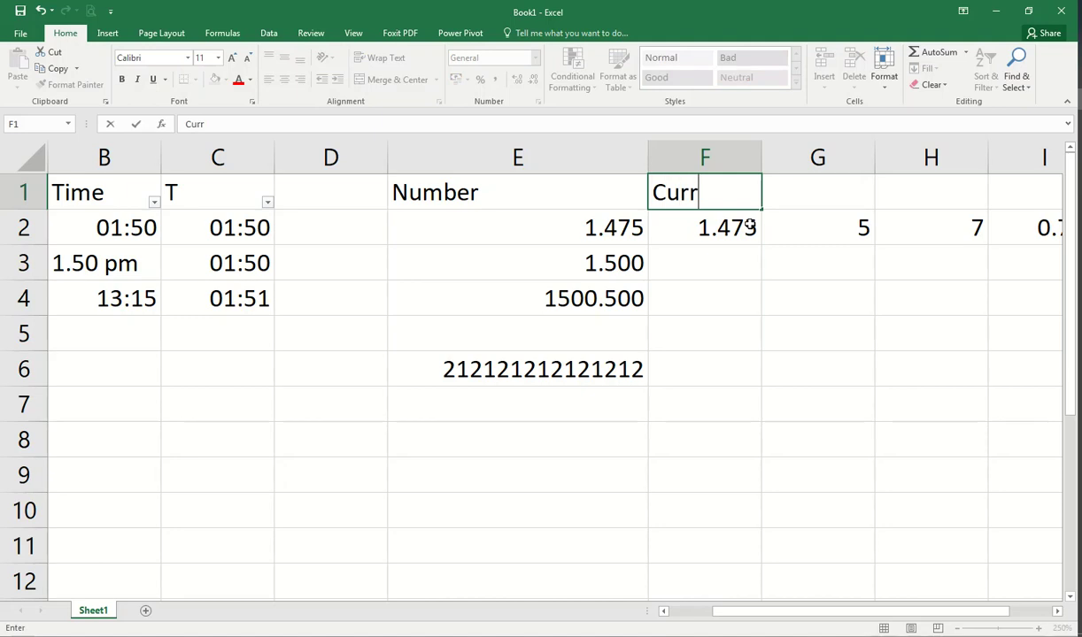
{"action": "key", "text": "Return"}
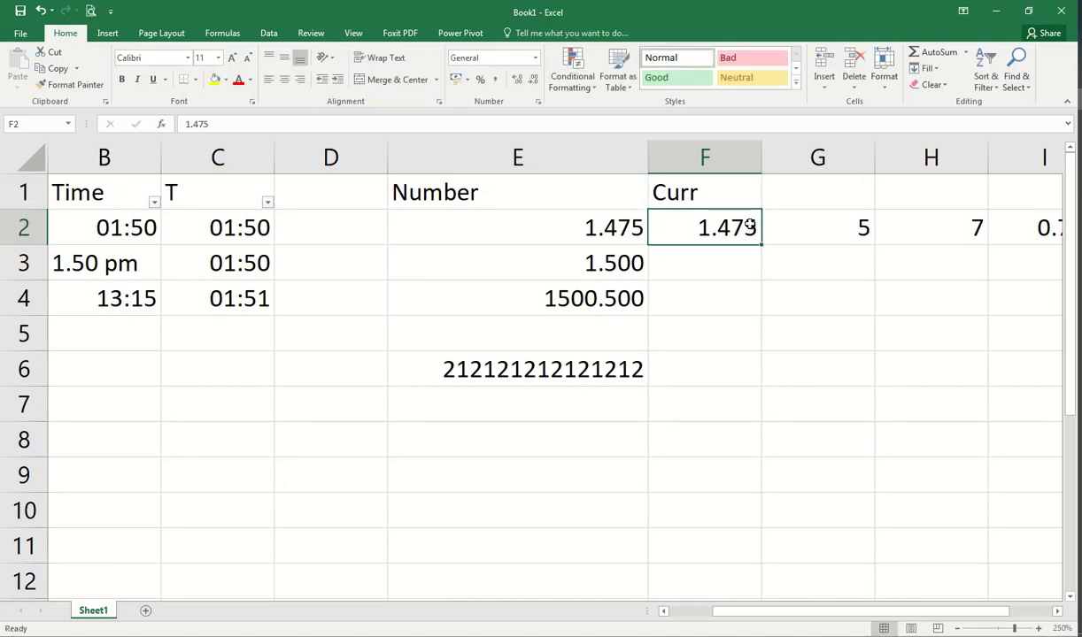
Enter 1.50 in cell F3 and 1500.5 in cell F4
{"action": "left_click", "coordinate": [697, 251]}
{"action": "type", "text": "1.50"}
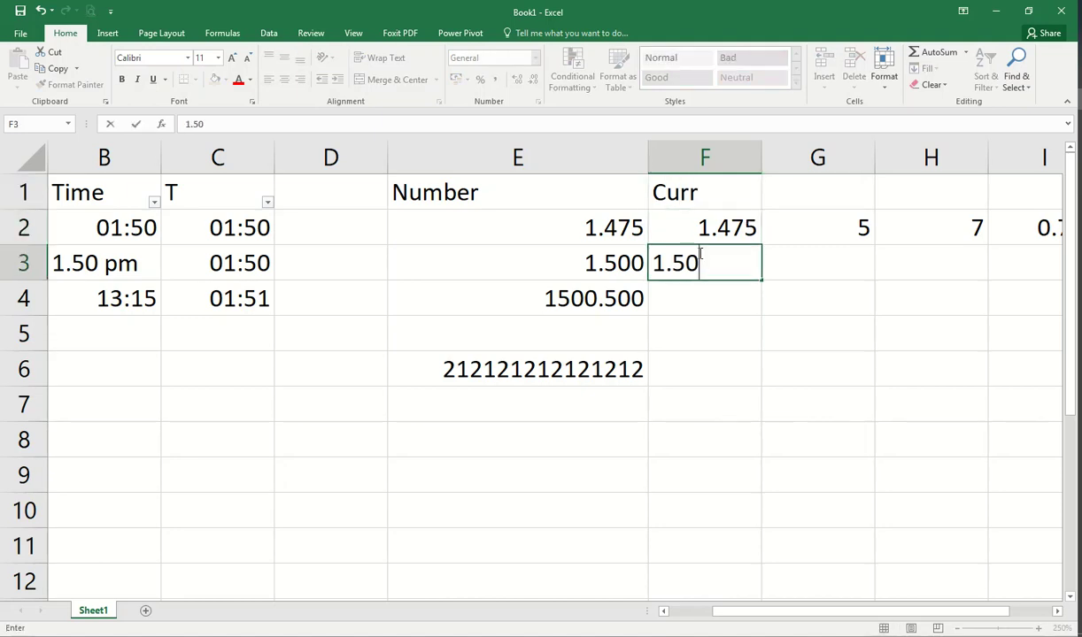
{"action": "key", "text": "Return"}
{"action": "type", "text": "1500.5"}
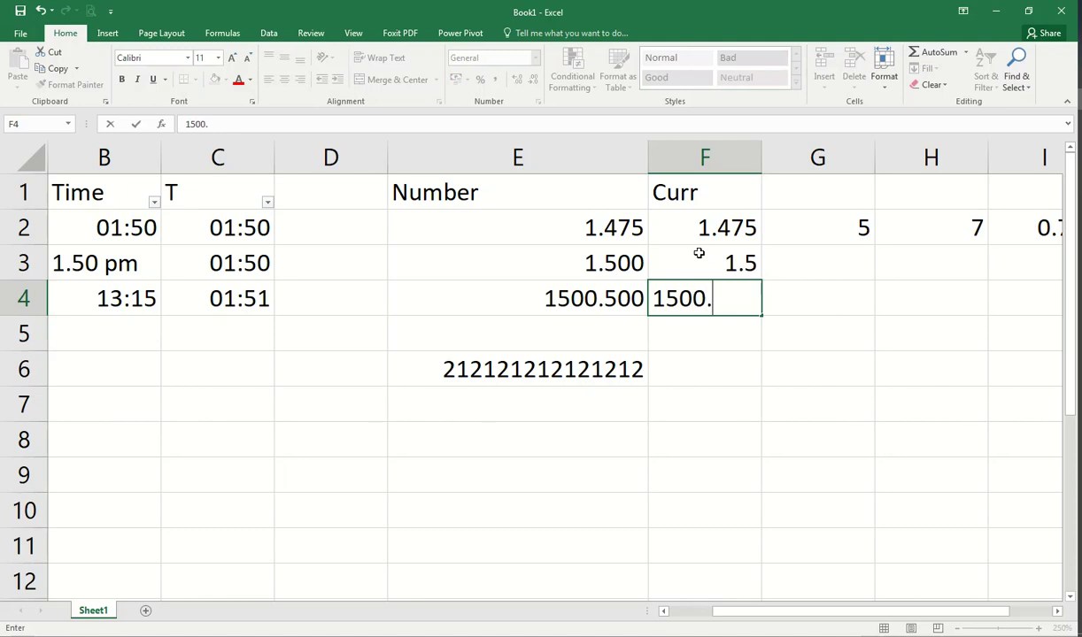
{"action": "key", "text": "Return"}
Apply the Currency format with two decimal places to cells F2 through F4
{"action": "left_click_drag", "start_coordinate": [689, 228], "coordinate": [691, 286]}
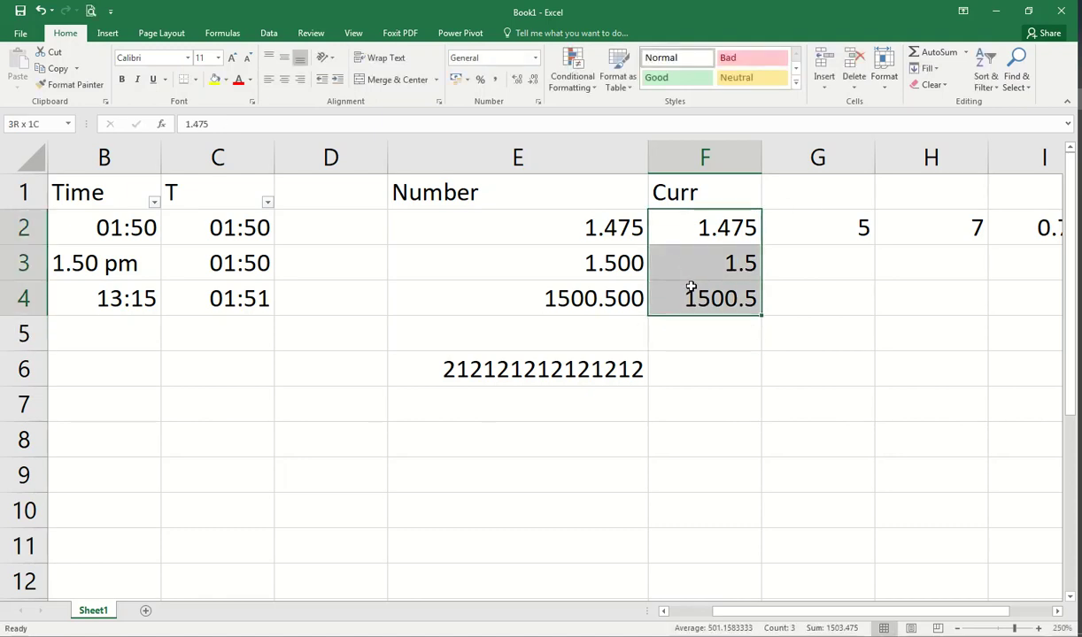
{"action": "left_click", "coordinate": [534, 58]}
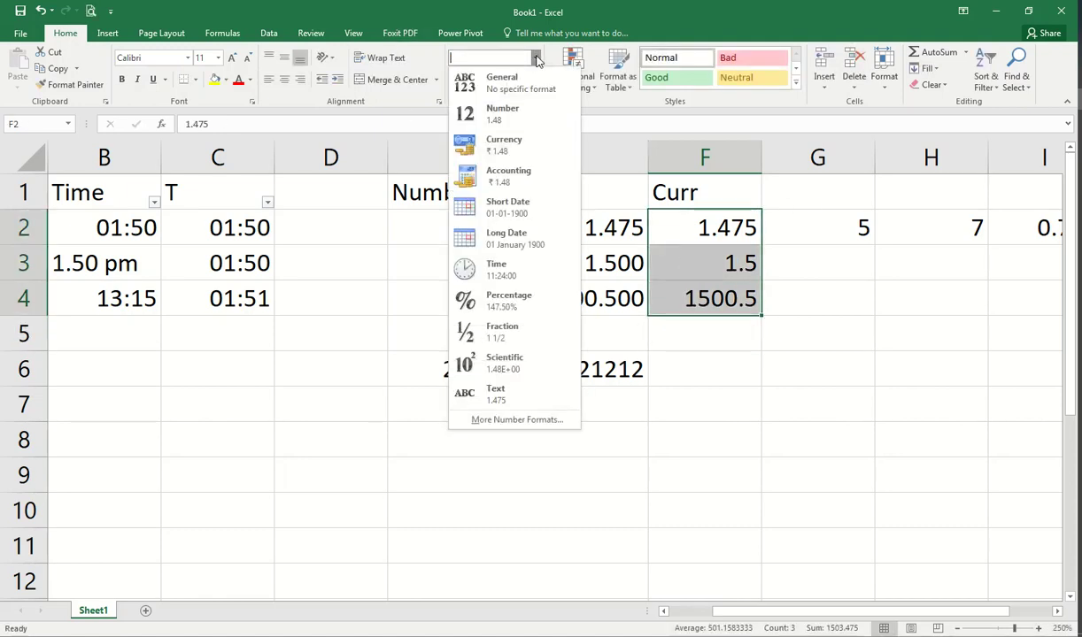
{"action": "left_click", "coordinate": [503, 146]}
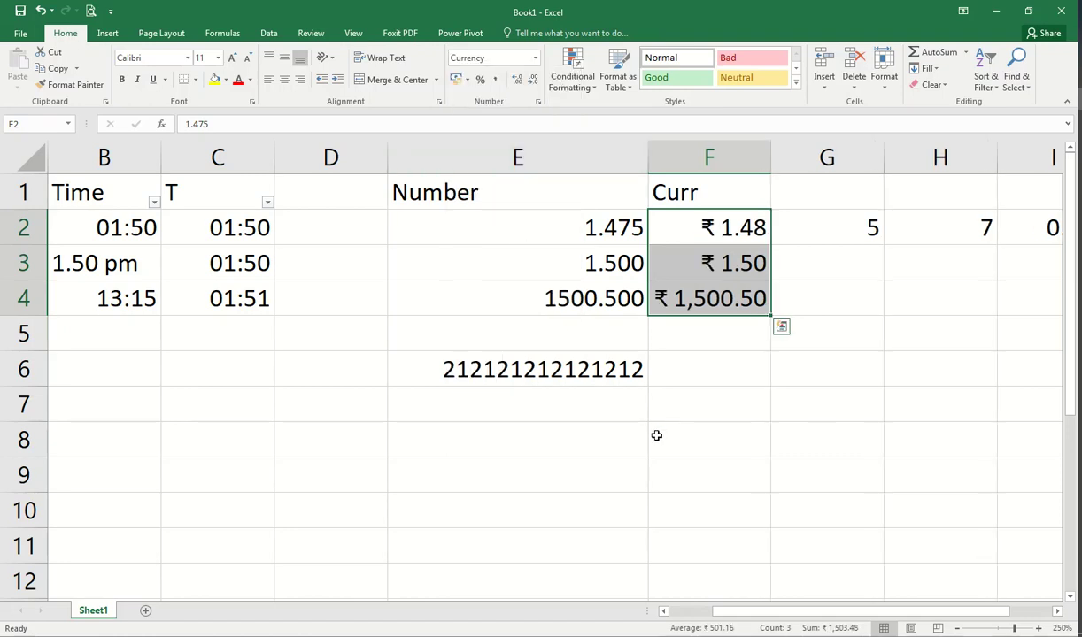
{"action": "left_click", "coordinate": [518, 79]}
{"action": "left_click", "coordinate": [534, 79]}
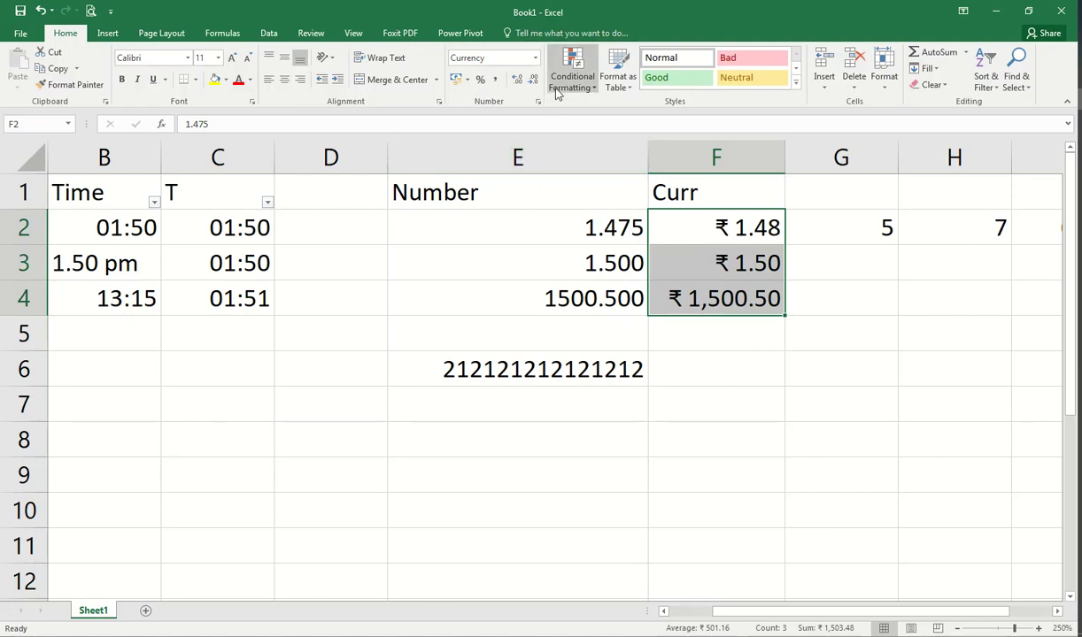
Copy the Curr heading and its values from F1:F4 into column G, starting at G1
{"action": "left_click", "coordinate": [535, 58]}
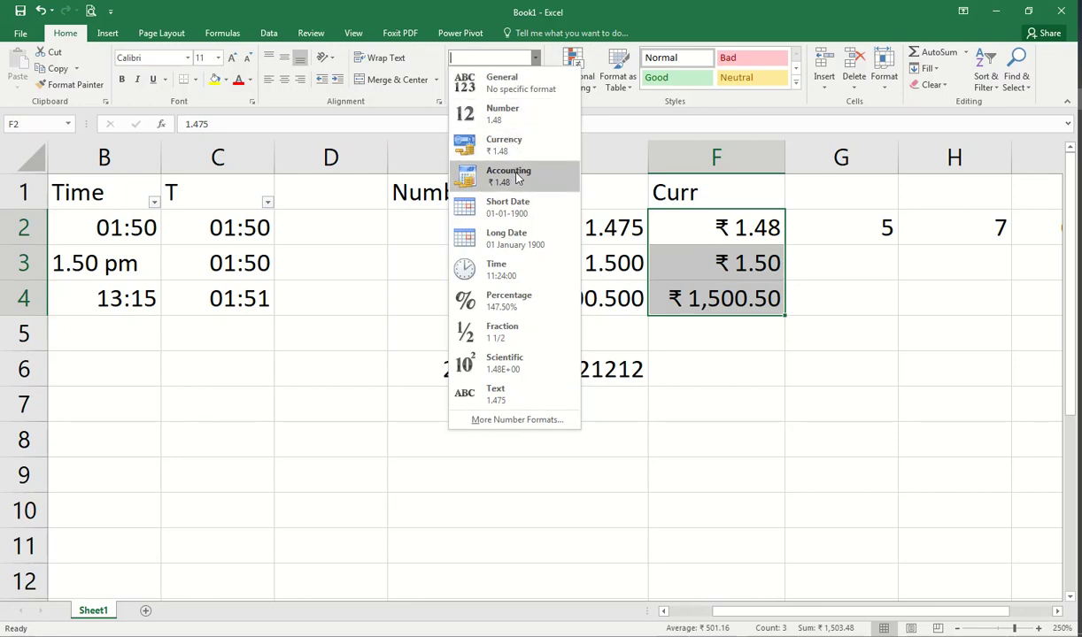
{"action": "left_click", "coordinate": [783, 224]}
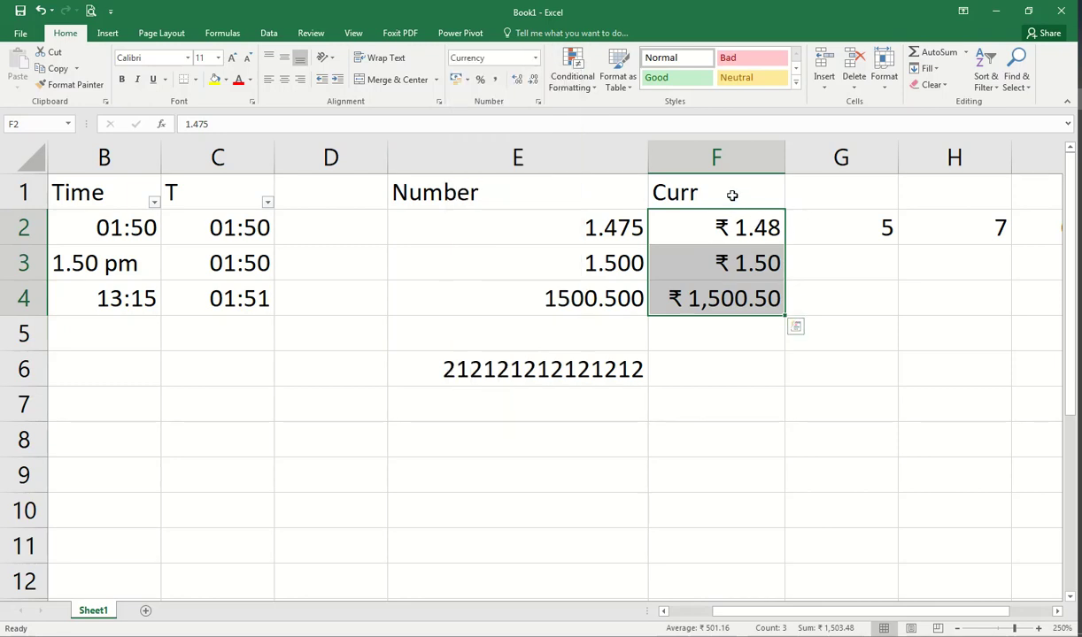
{"action": "left_click_drag", "start_coordinate": [732, 196], "coordinate": [729, 304]}
{"action": "left_click", "coordinate": [58, 68]}
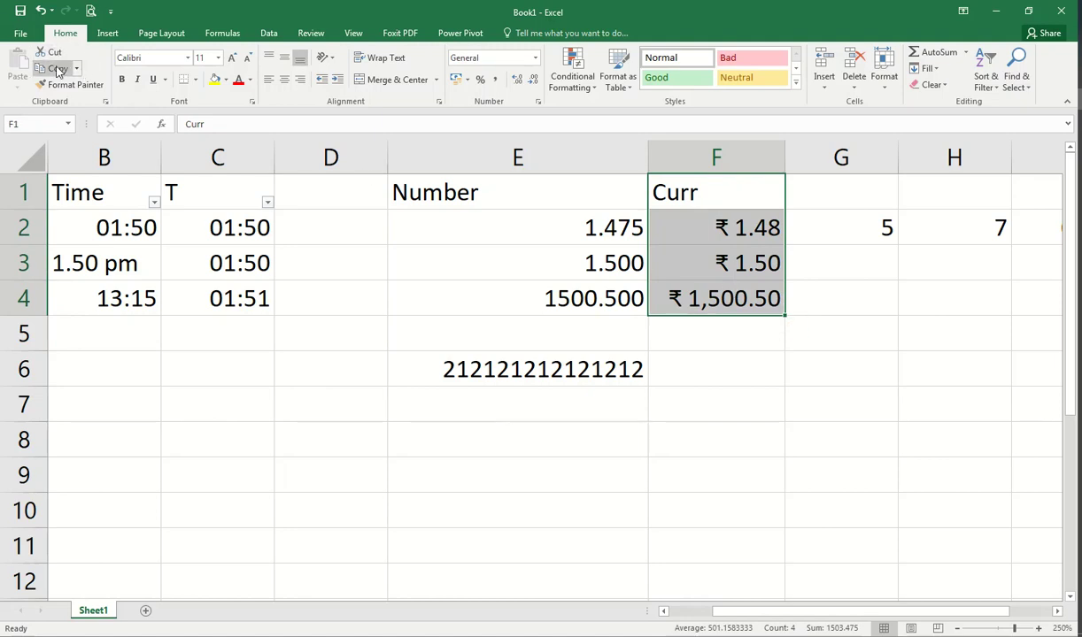
{"action": "left_click", "coordinate": [815, 181]}
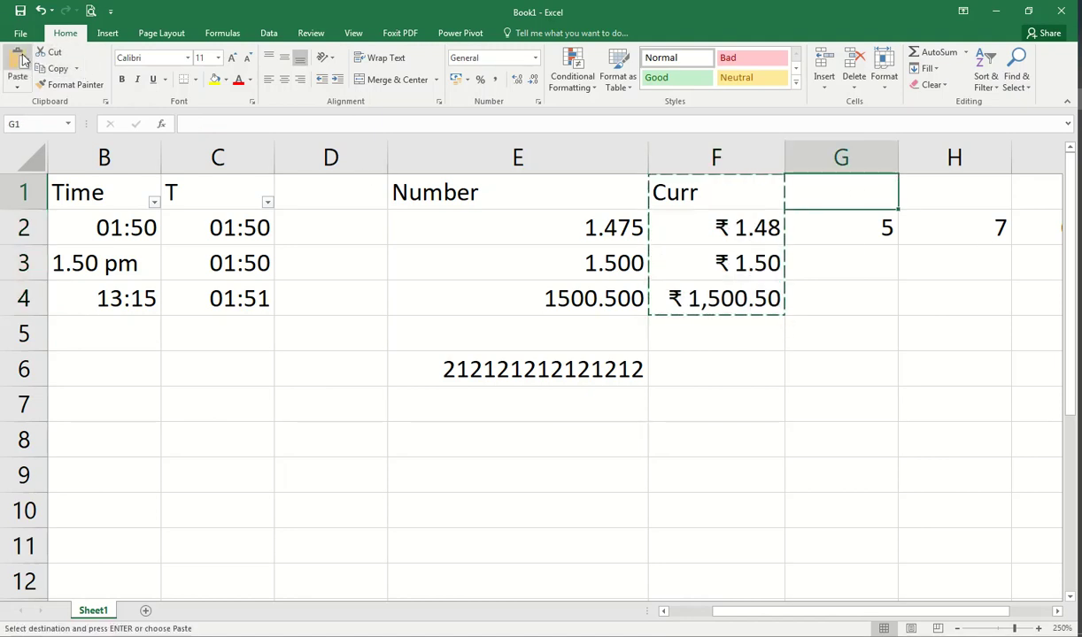
{"action": "left_click", "coordinate": [29, 56]}
Select the pasted values in G2:G4 and autofit column G to its contents
{"action": "left_click", "coordinate": [848, 227]}
{"action": "left_click_drag", "start_coordinate": [847, 226], "coordinate": [850, 299]}
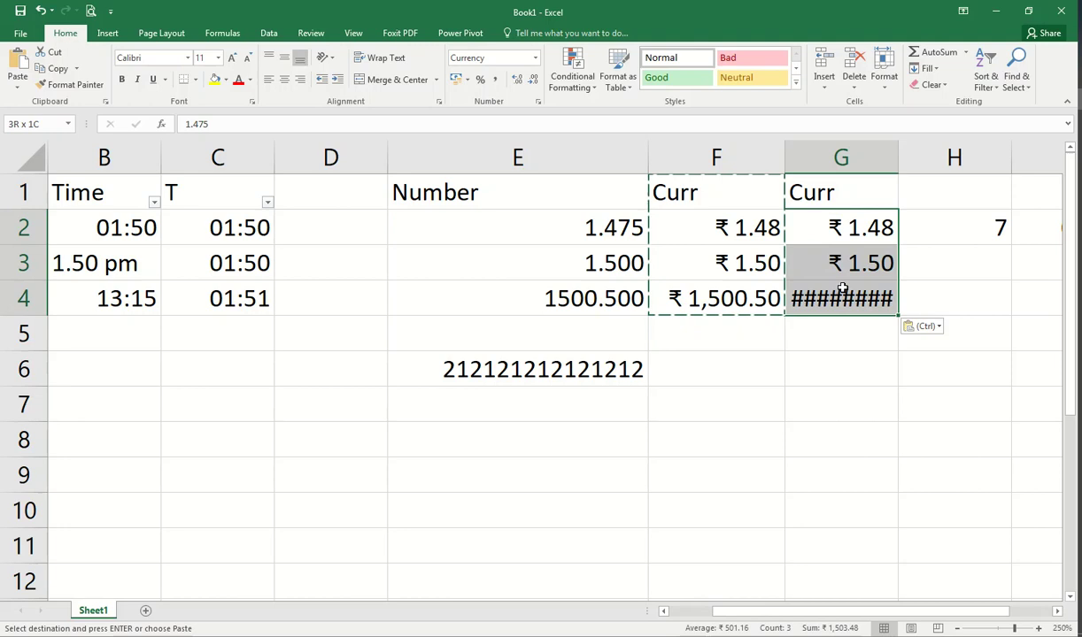
{"action": "double_click", "coordinate": [898, 156]}
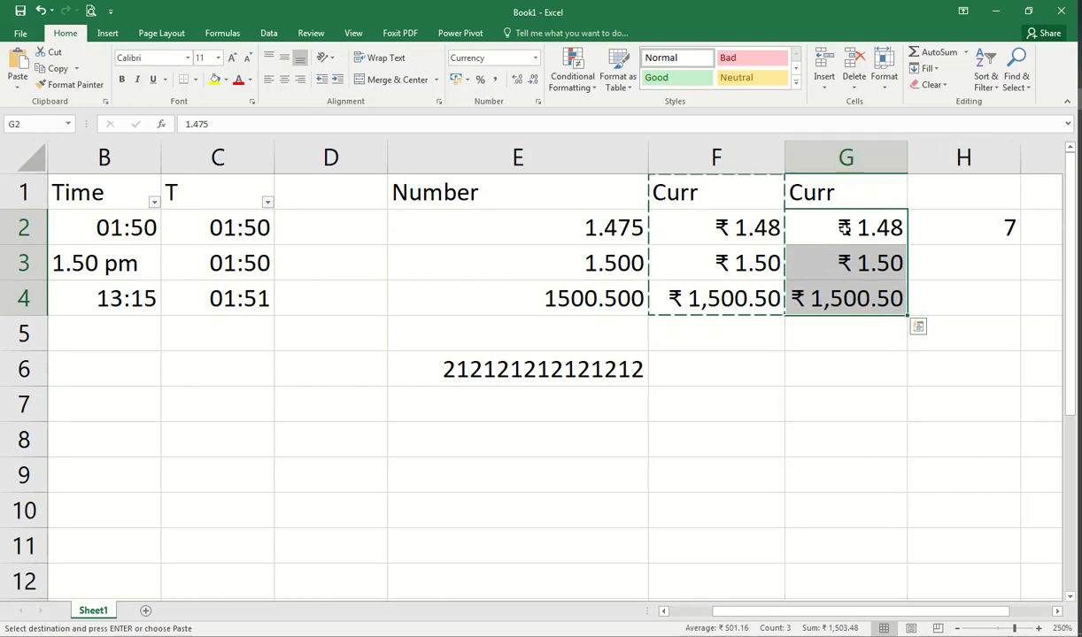
Undo the autofit of column G and widen the column manually until the amount in G4 fits
{"action": "key", "text": "ctrl+z"}
{"action": "key", "text": "Escape"}
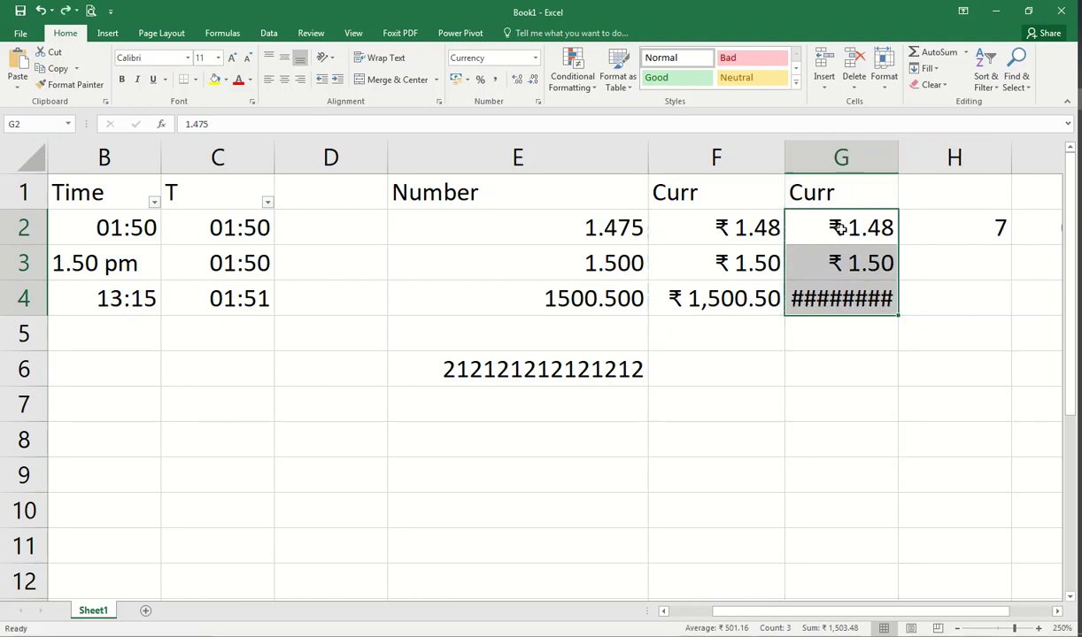
{"action": "left_click", "coordinate": [722, 445]}
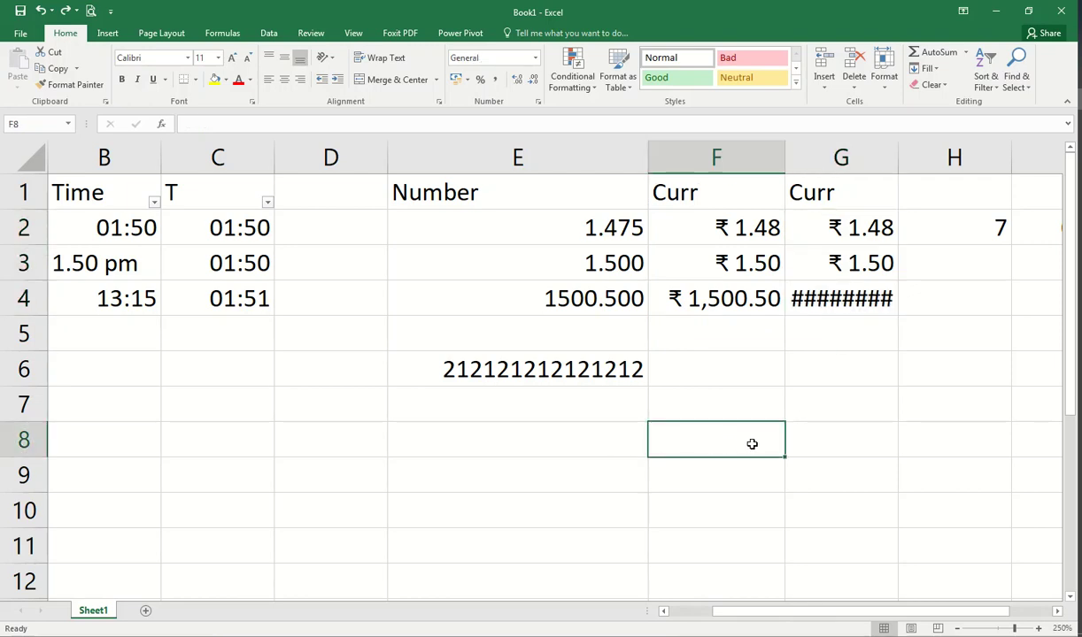
{"action": "left_click", "coordinate": [835, 299]}
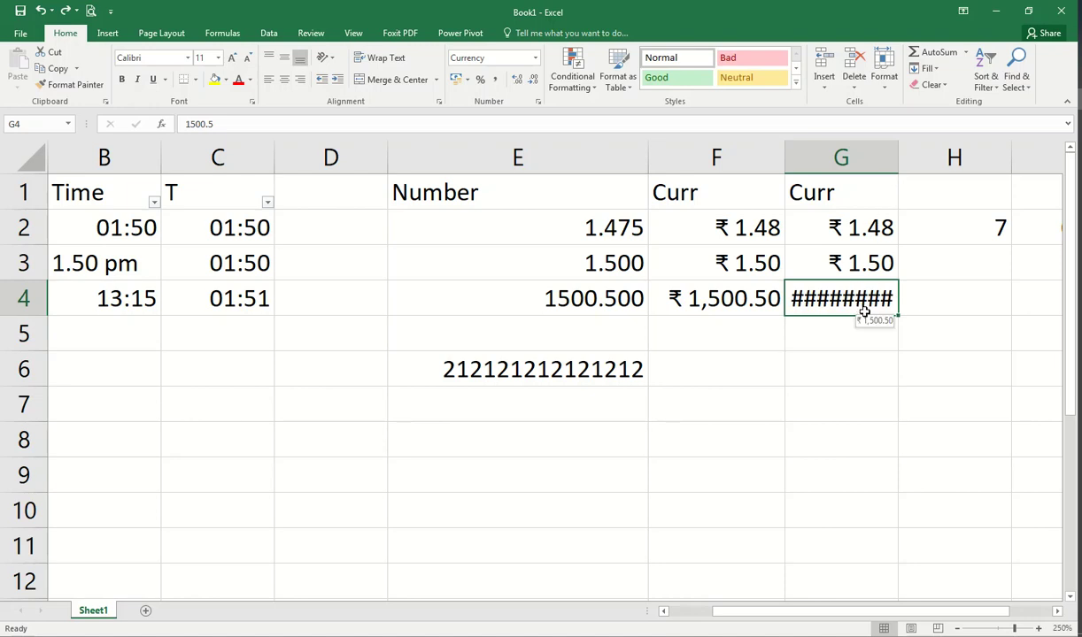
{"action": "left_click_drag", "start_coordinate": [896, 145], "coordinate": [921, 142]}
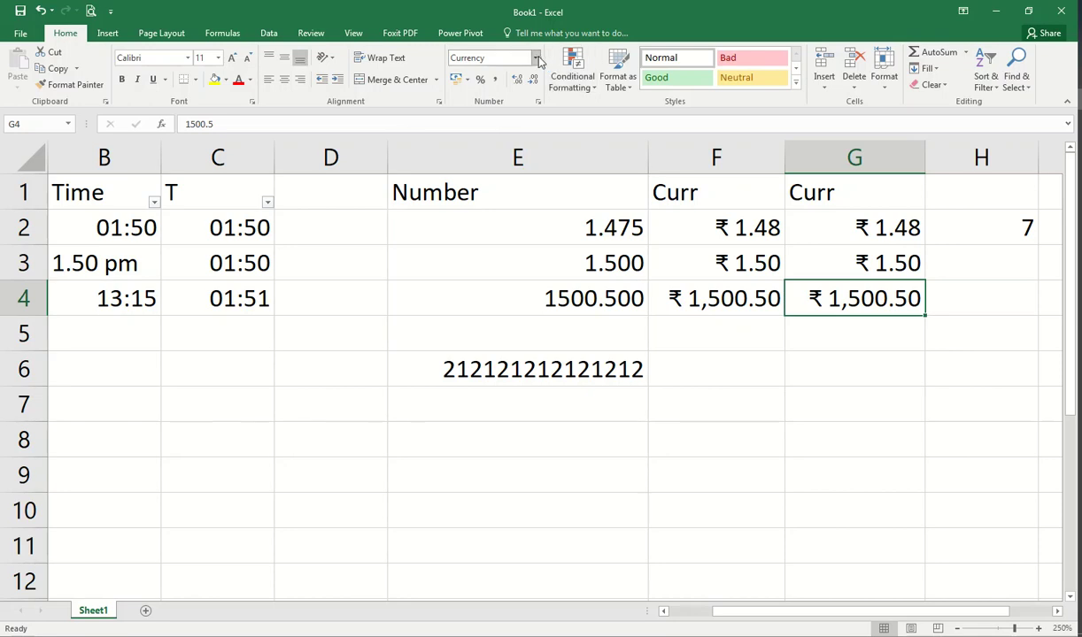
Apply the Accounting format to the copied amounts in G2:G4
{"action": "left_click_drag", "start_coordinate": [840, 223], "coordinate": [845, 292]}
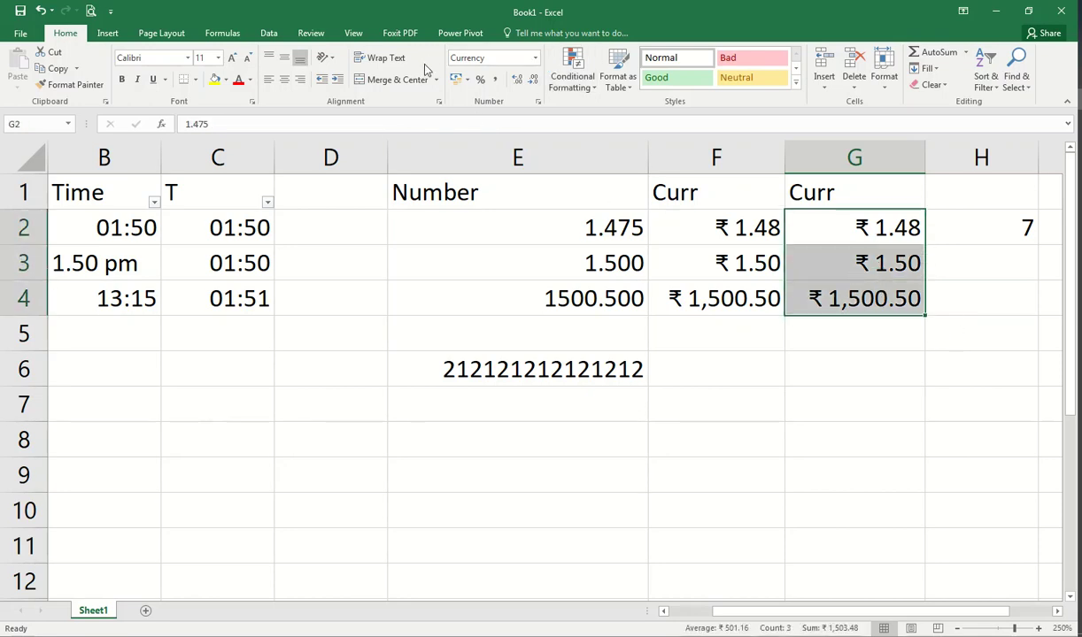
{"action": "left_click", "coordinate": [530, 58]}
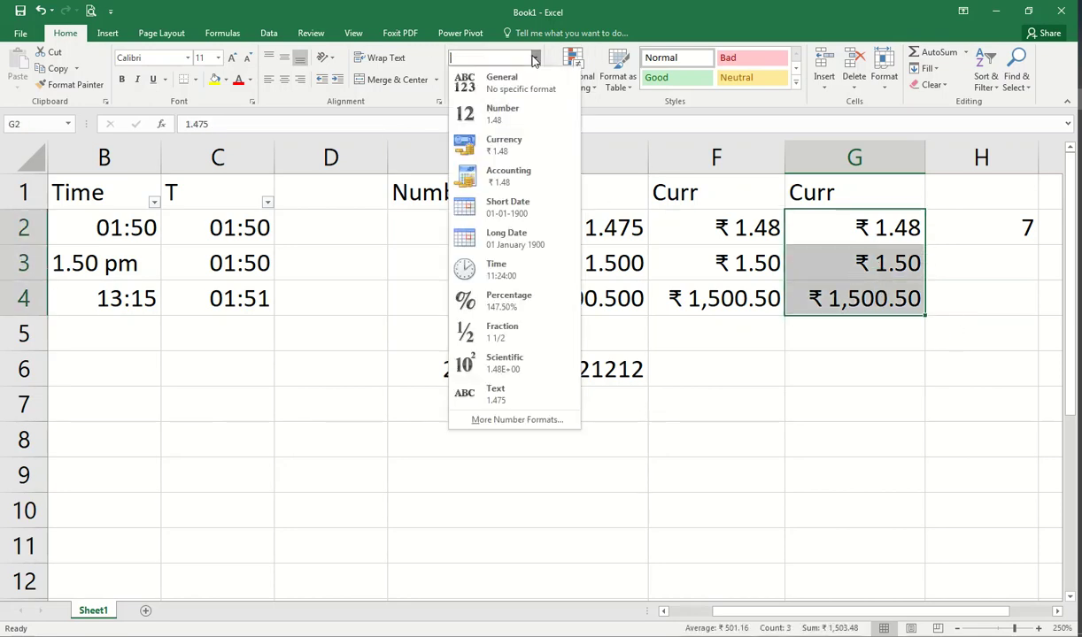
{"action": "left_click", "coordinate": [521, 180]}
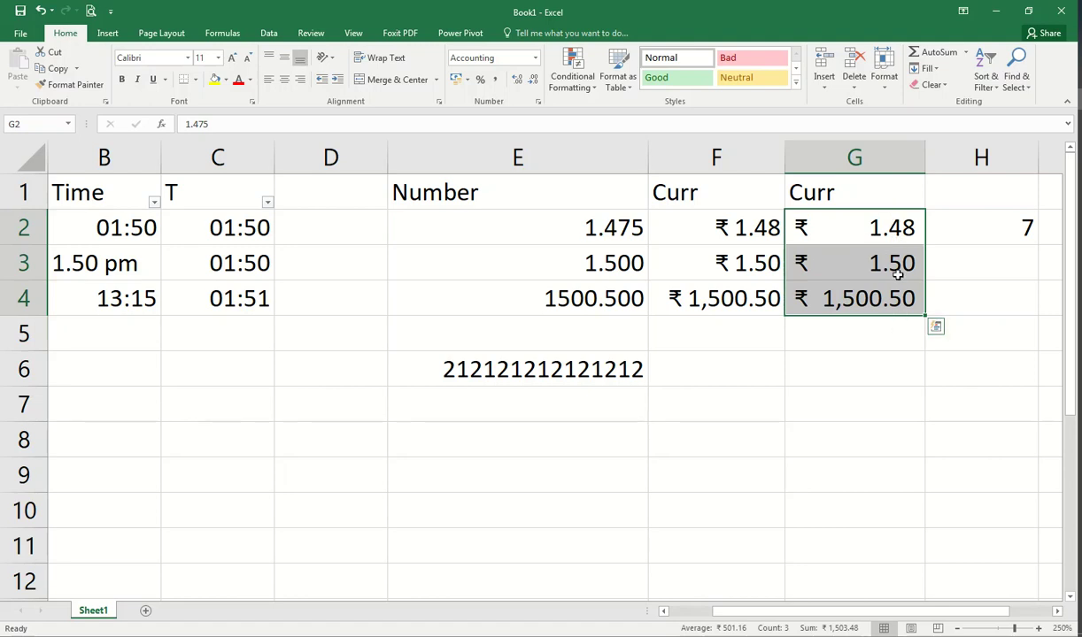
{"action": "left_click", "coordinate": [534, 58]}
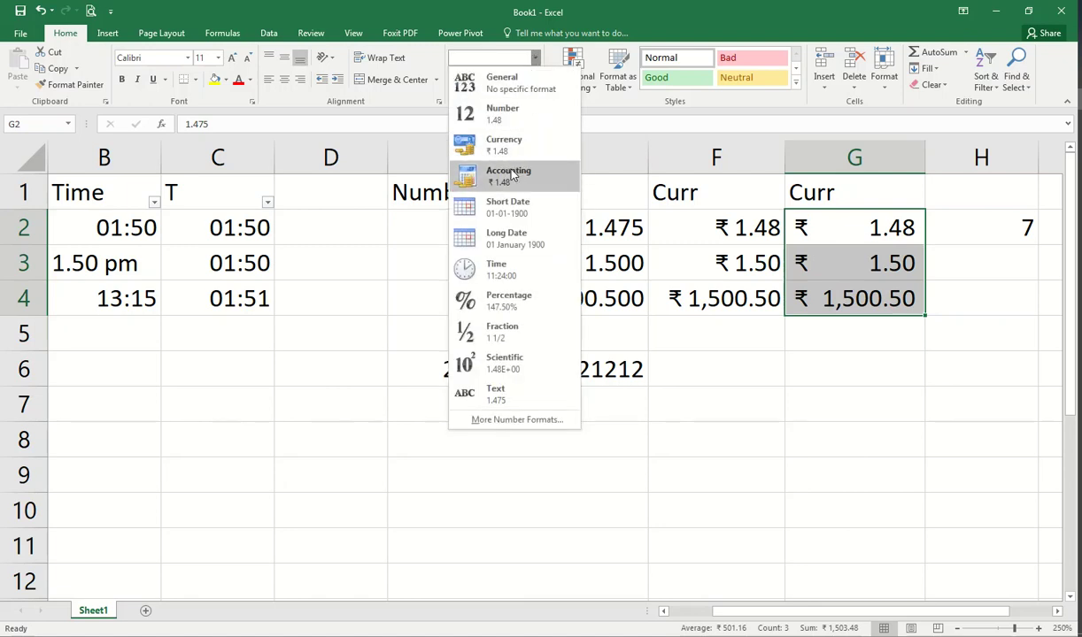
{"action": "left_click", "coordinate": [512, 175]}
Enter the heading Date in cell C9 and the date 14-12-2022 in cell C10
{"action": "left_click", "coordinate": [177, 462]}
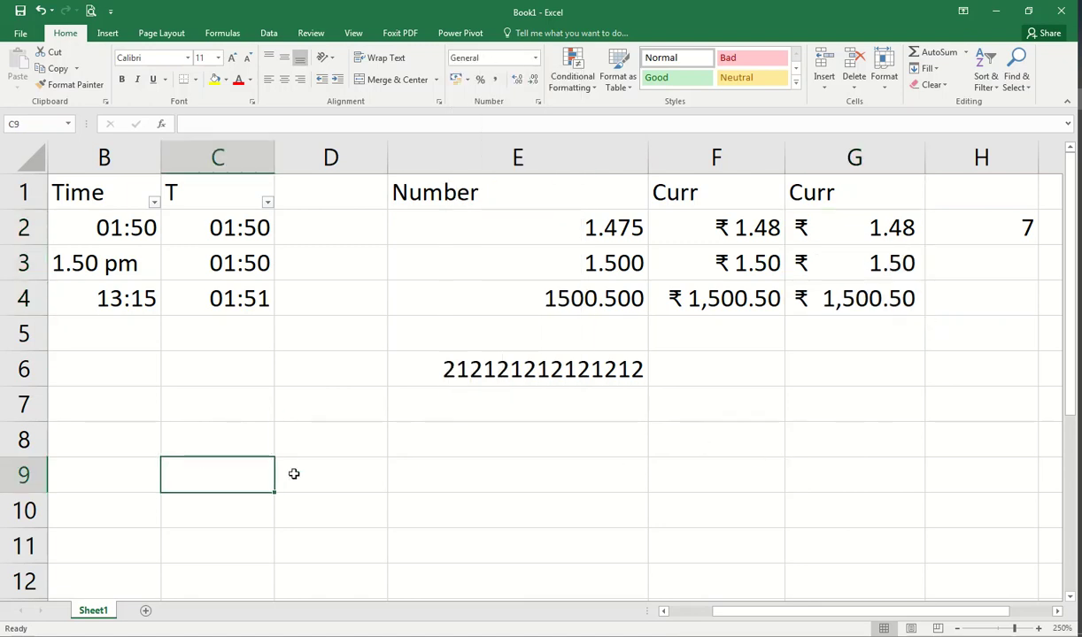
{"action": "type", "text": "Date"}
{"action": "key", "text": "Return"}
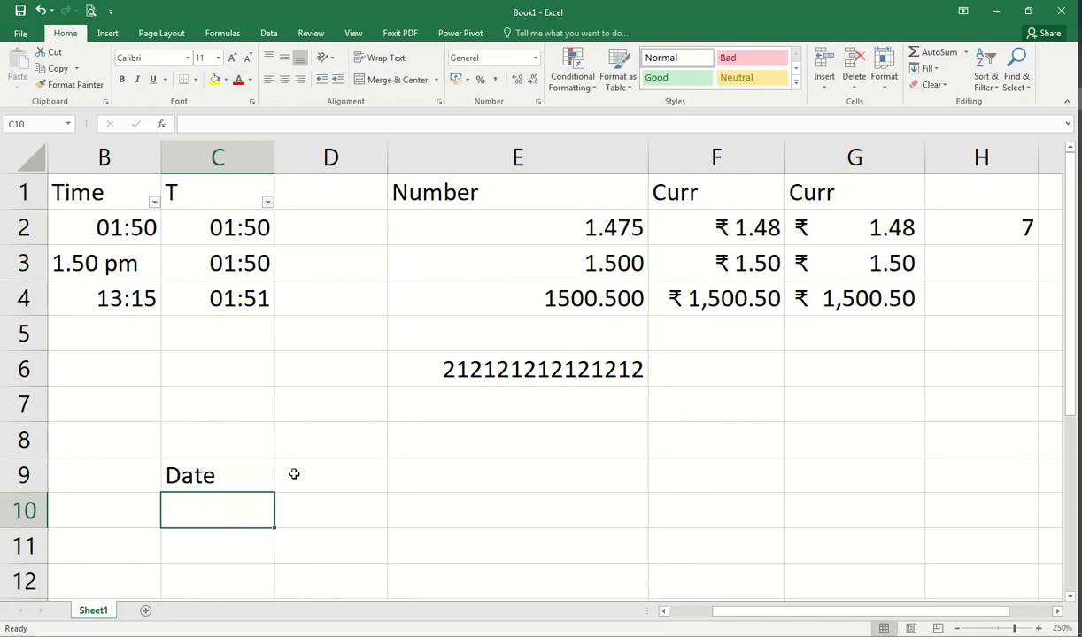
{"action": "scroll", "coordinate": [294, 474], "scroll_direction": "down", "scroll_amount": 3}
{"action": "scroll", "coordinate": [316, 442], "scroll_direction": "up", "scroll_amount": 2}
{"action": "type", "text": "14-12-20"}
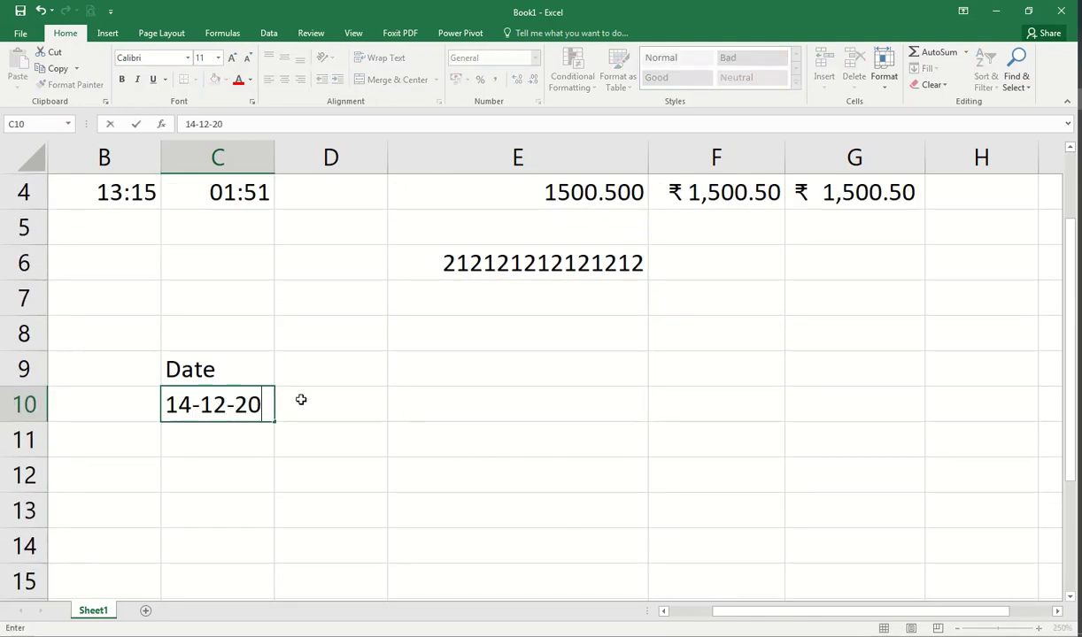
{"action": "type", "text": "22"}
{"action": "key", "text": "Return"}
{"action": "left_click", "coordinate": [253, 414]}
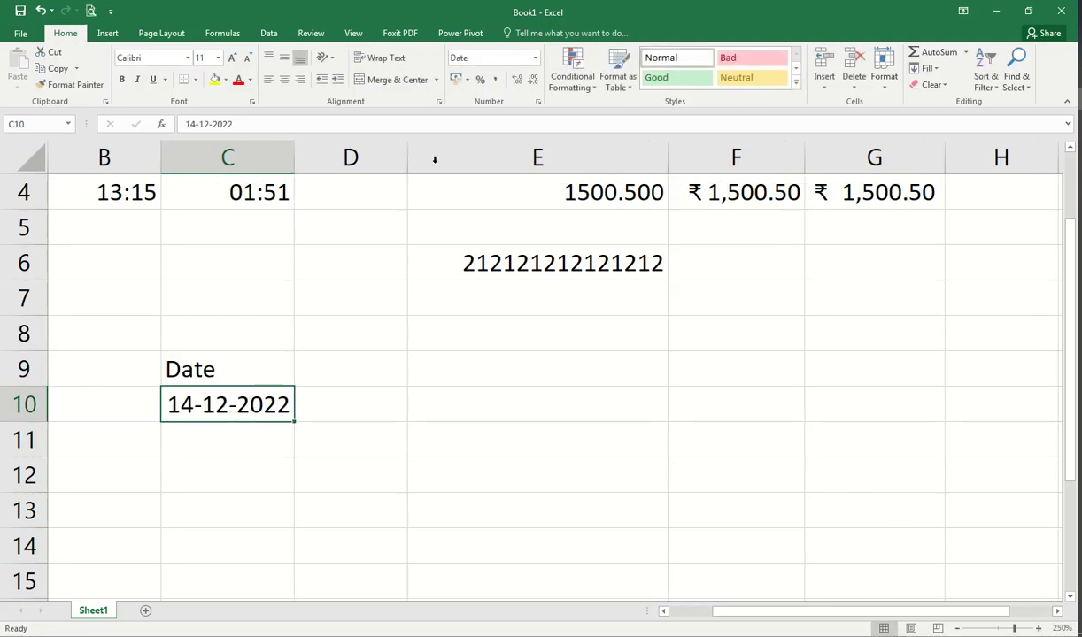
{"action": "left_click", "coordinate": [258, 437]}
{"action": "left_click", "coordinate": [229, 405]}
Enter the short date 14-12 in cell C11 and check the full date stored in the cell
{"action": "left_click", "coordinate": [232, 443]}
{"action": "type", "text": "14-12"}
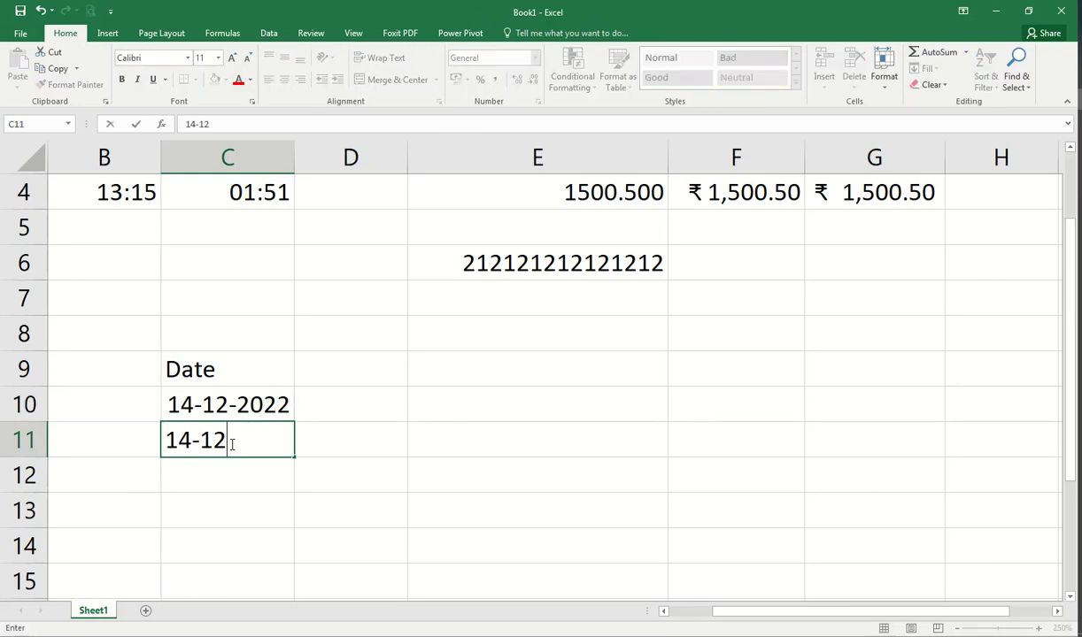
{"action": "key", "text": "Return"}
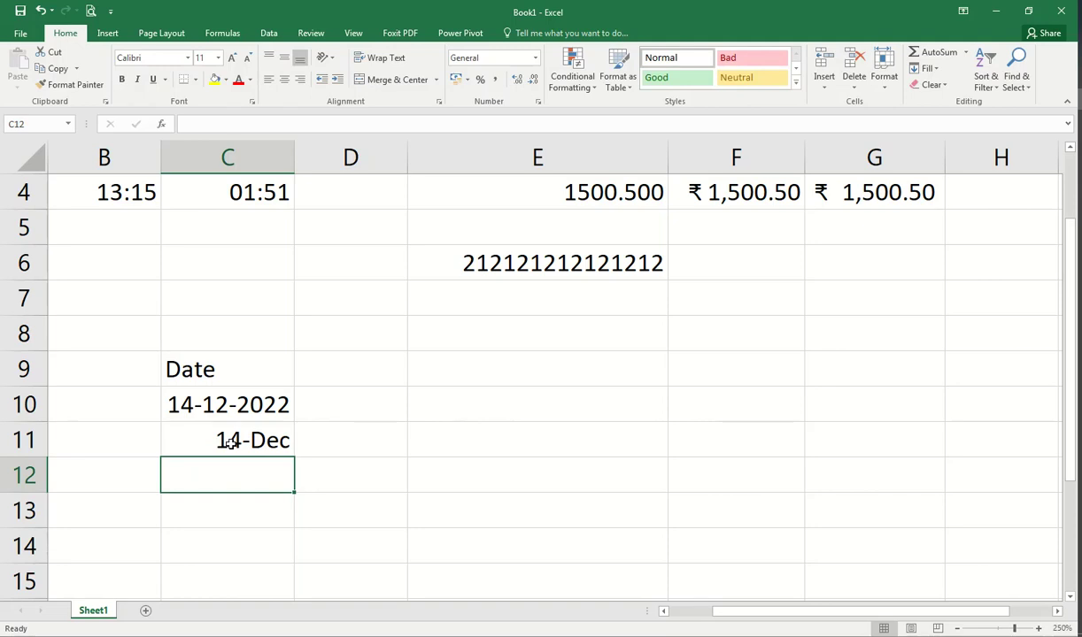
{"action": "left_click", "coordinate": [231, 442]}
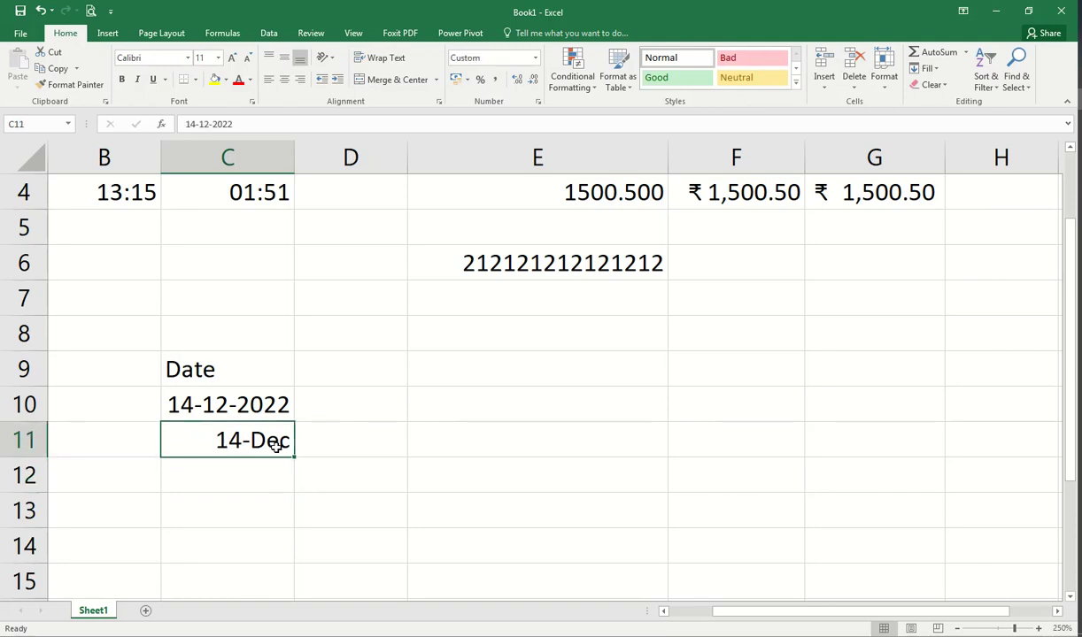
{"action": "left_click", "coordinate": [267, 126]}
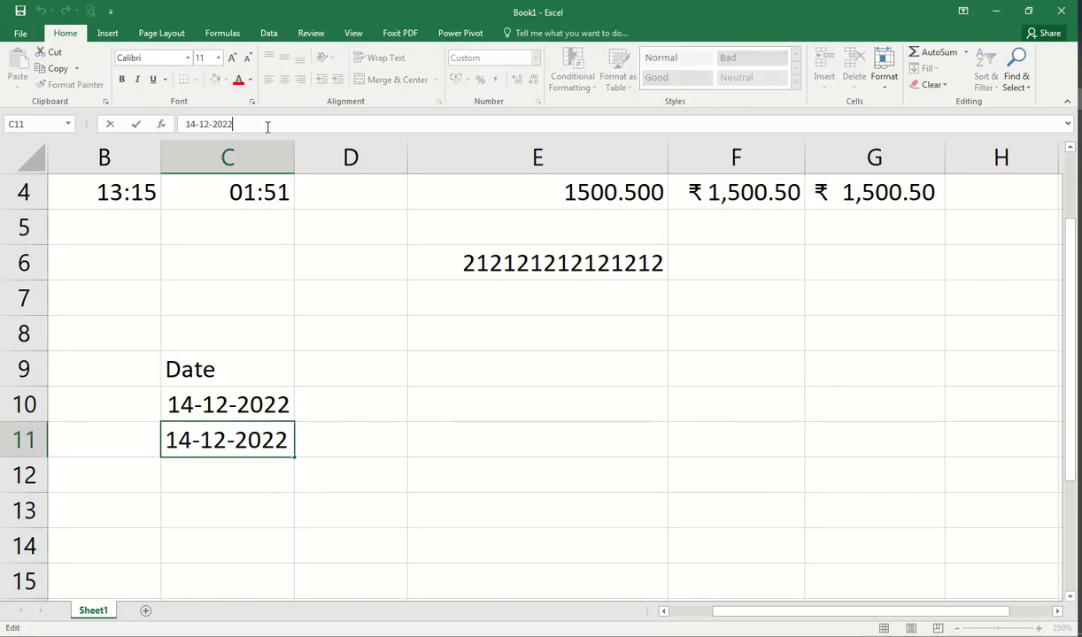
{"action": "key", "text": "Tab"}
{"action": "left_click", "coordinate": [265, 445]}
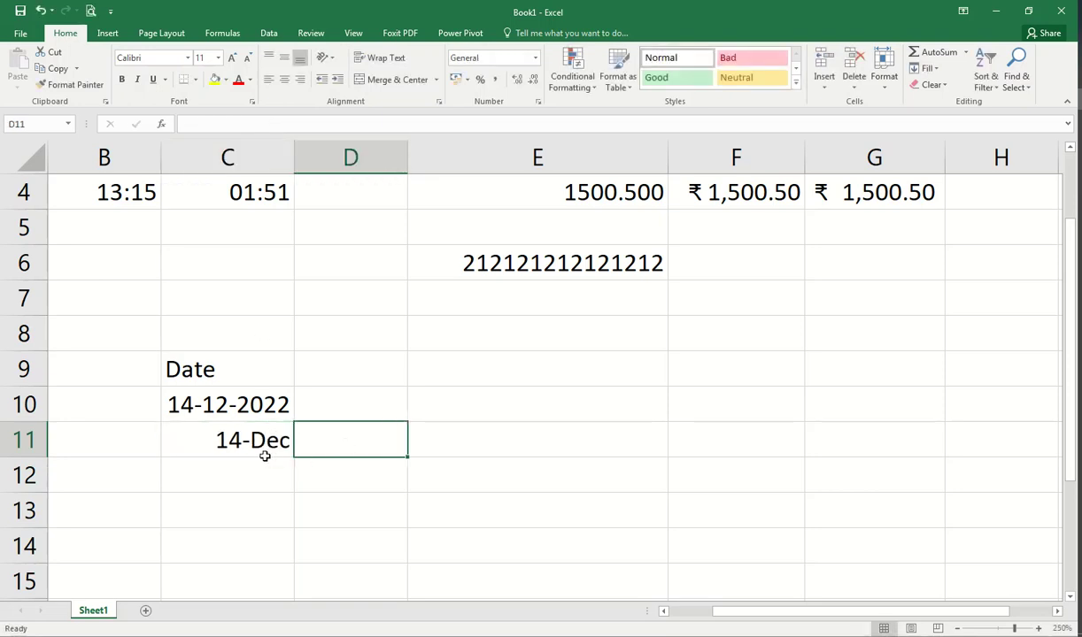
Enter the short date 1-5 in cell C12 and check the full date stored in the cell
{"action": "left_click", "coordinate": [247, 485]}
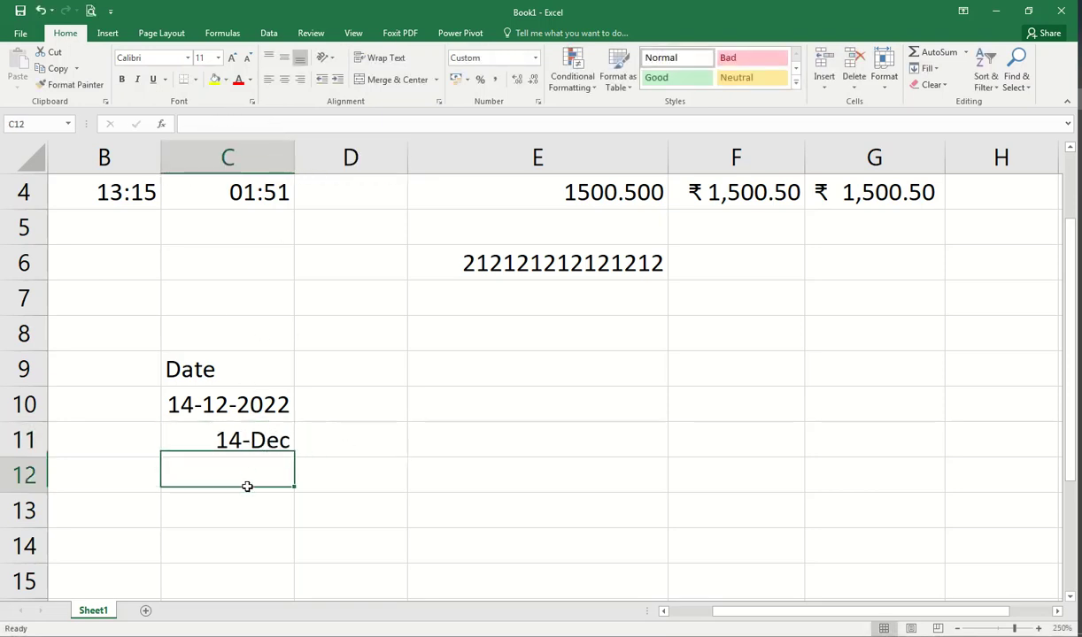
{"action": "type", "text": "2"}
{"action": "key", "text": "BackSpace"}
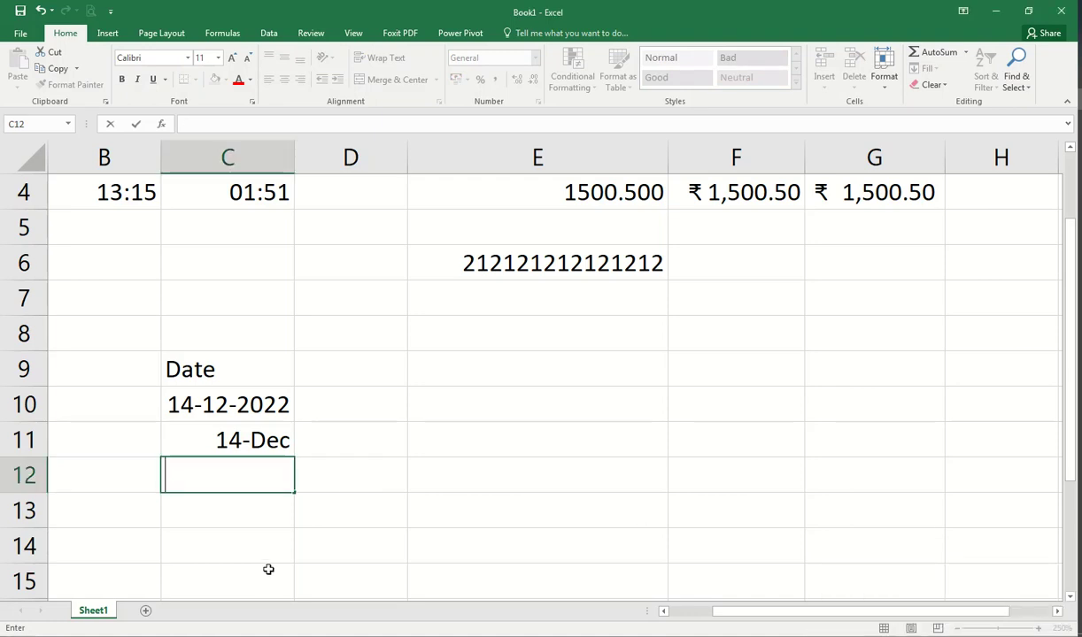
{"action": "type", "text": "1-5"}
{"action": "key", "text": "Return"}
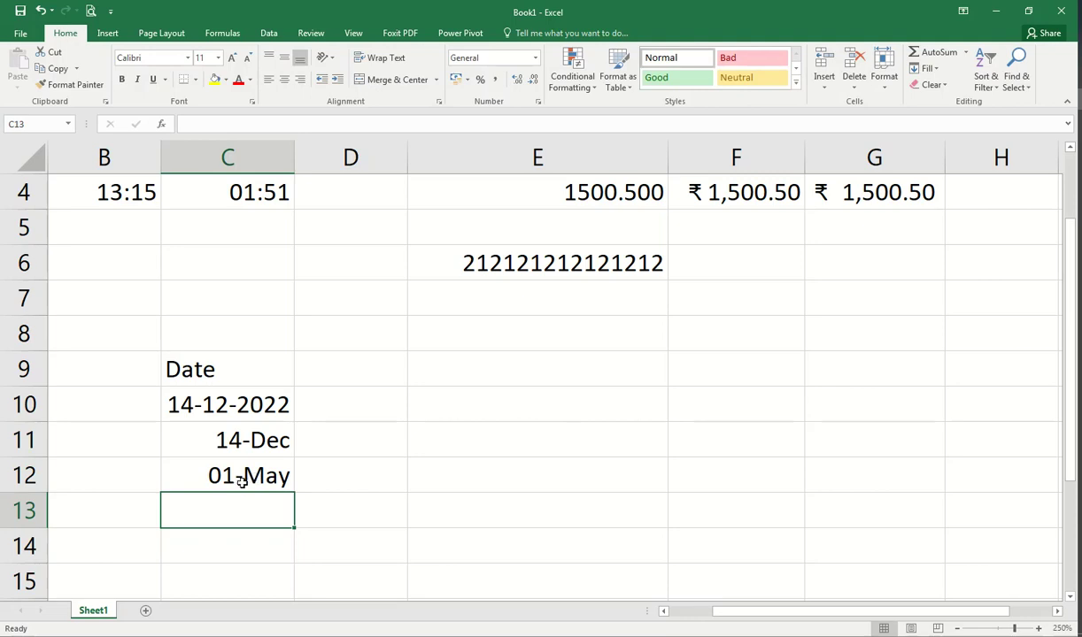
{"action": "left_click", "coordinate": [244, 476]}
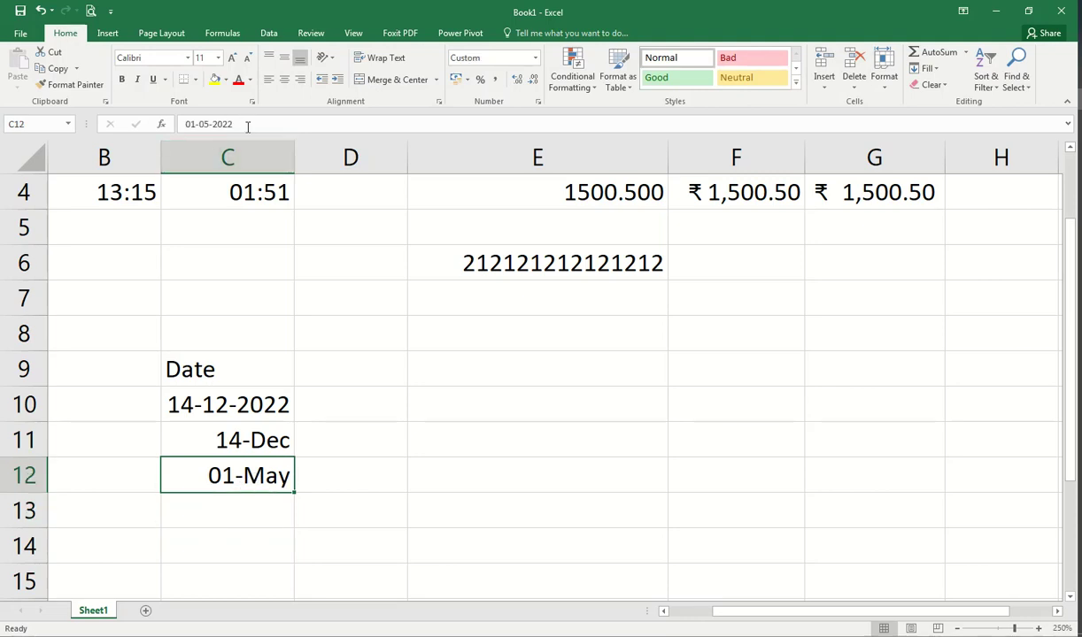
{"action": "left_click", "coordinate": [276, 443]}
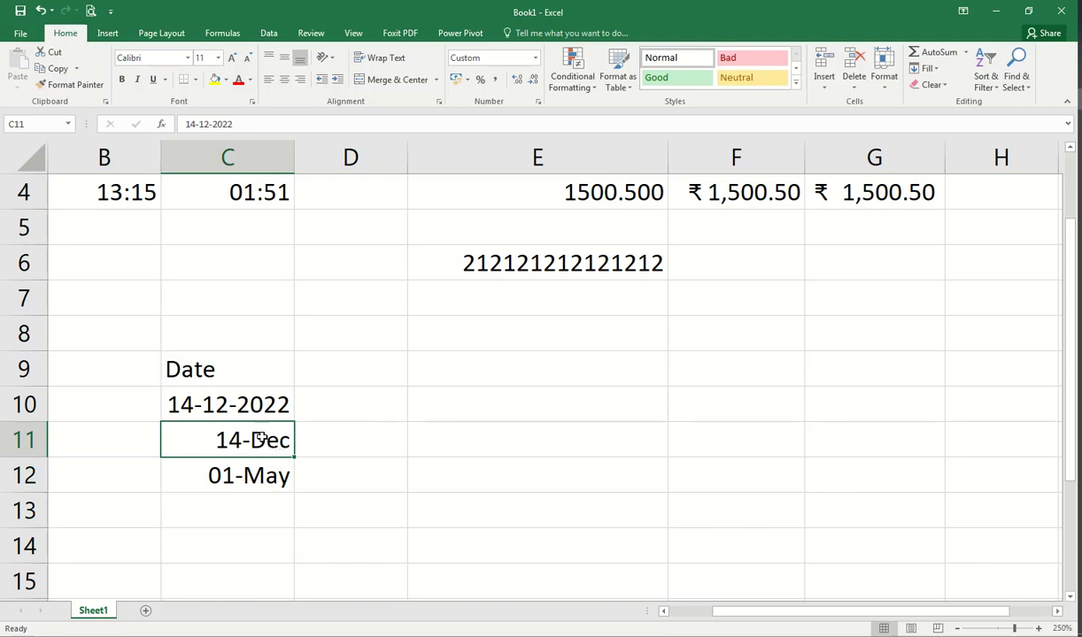
Re-enter the date in C10 with slashes as separators, 14/12/2022
{"action": "left_click", "coordinate": [200, 404]}
{"action": "double_click", "coordinate": [200, 405]}
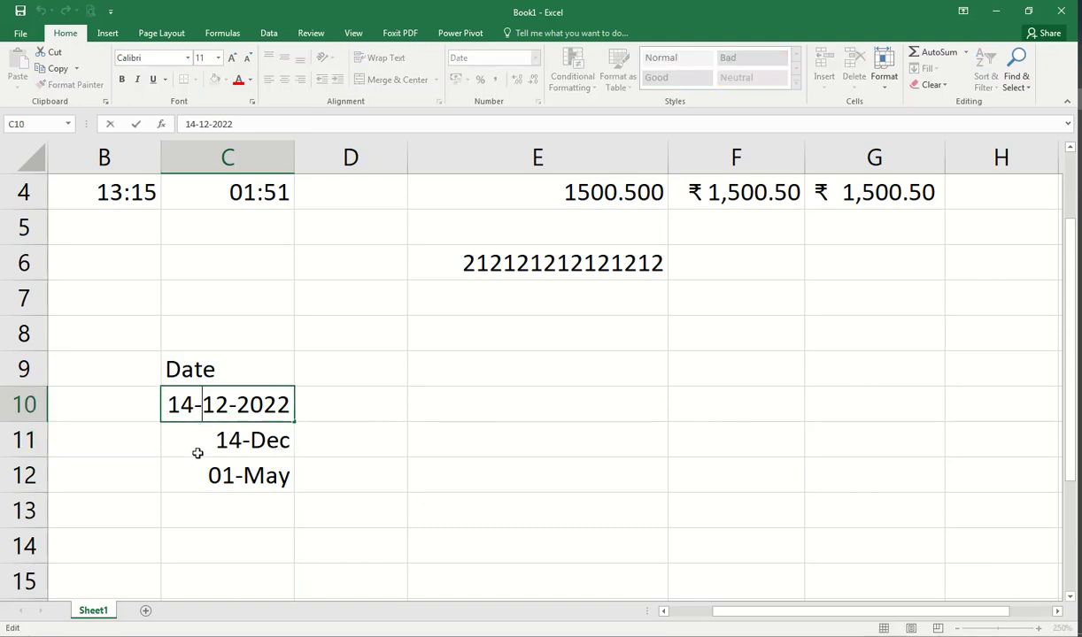
{"action": "key", "text": "BackSpace"}
{"action": "type", "text": "/"}
{"action": "key", "text": "Right"}
{"action": "key", "text": "Right"}
{"action": "key", "text": "Right"}
{"action": "key", "text": "BackSpace"}
{"action": "type", "text": "/"}
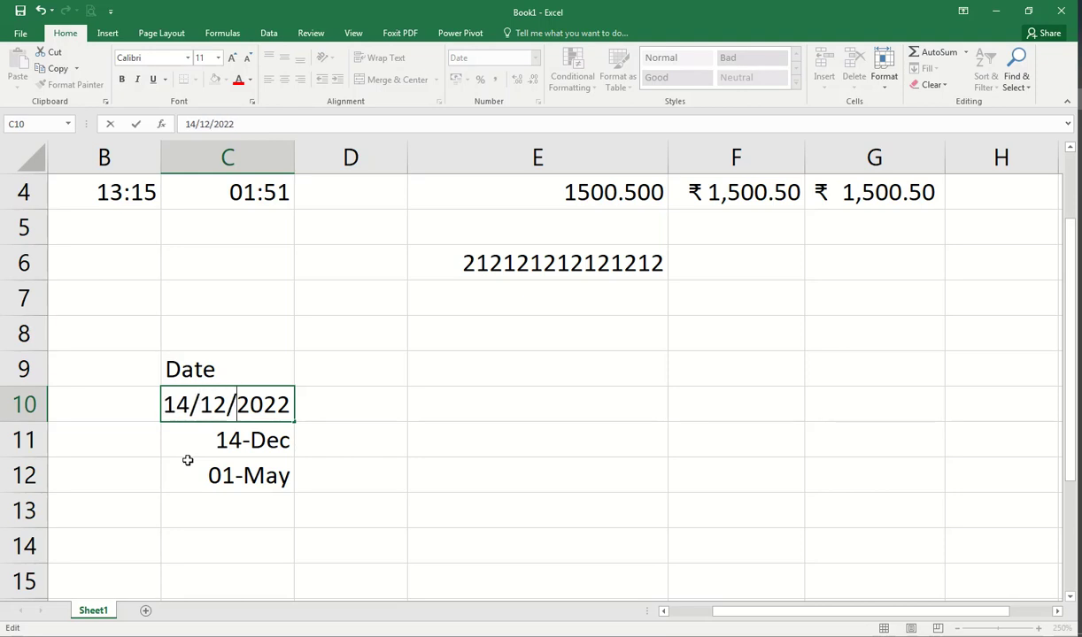
{"action": "key", "text": "Return"}
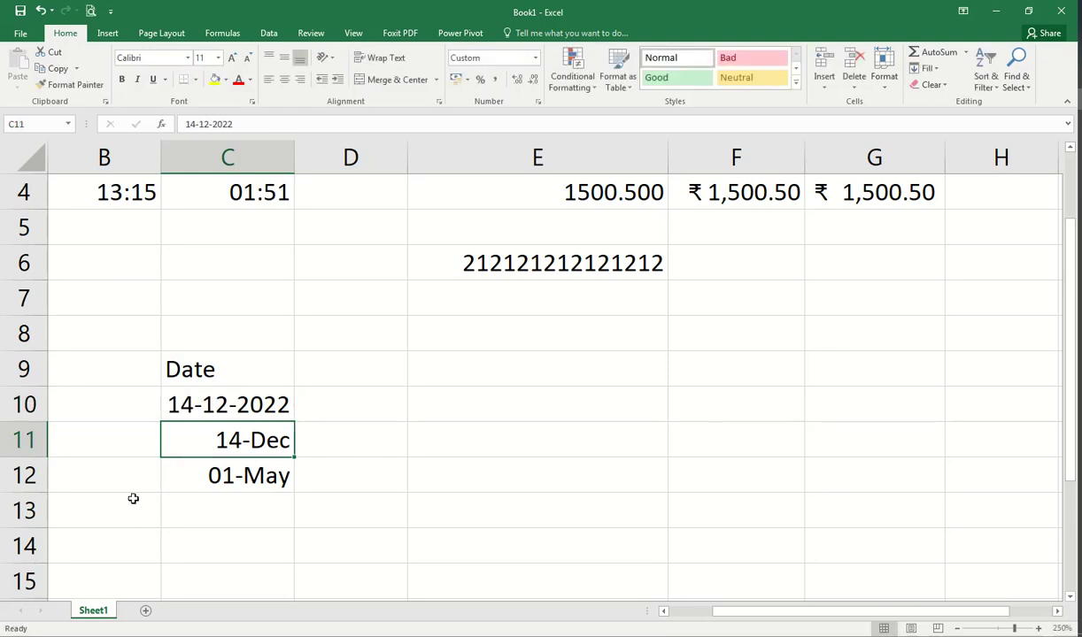
{"action": "left_click", "coordinate": [221, 409]}
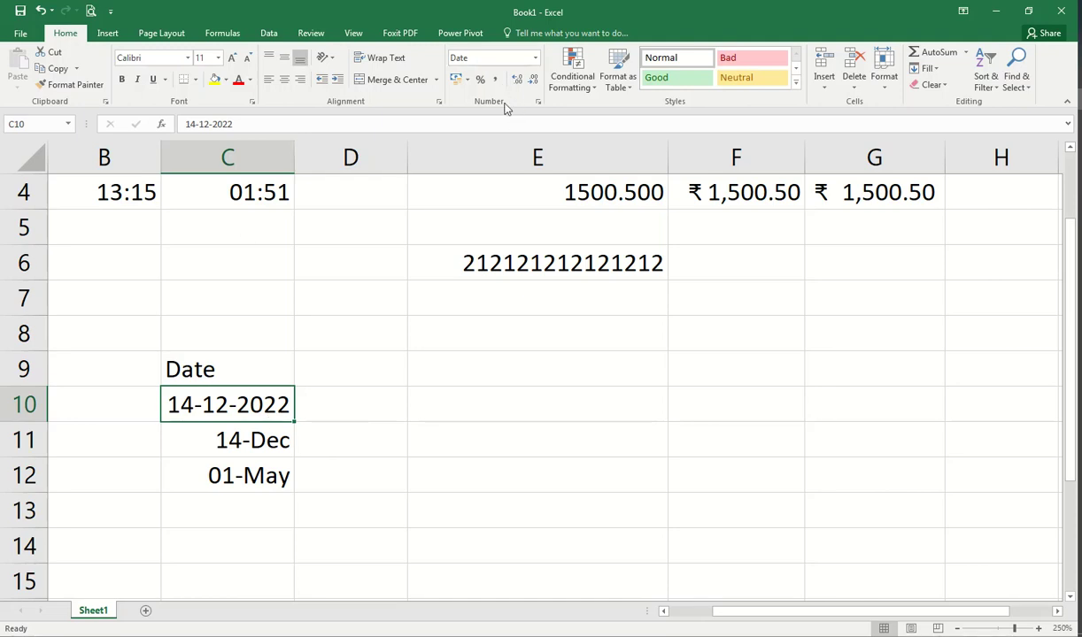
{"action": "left_click", "coordinate": [637, 367]}
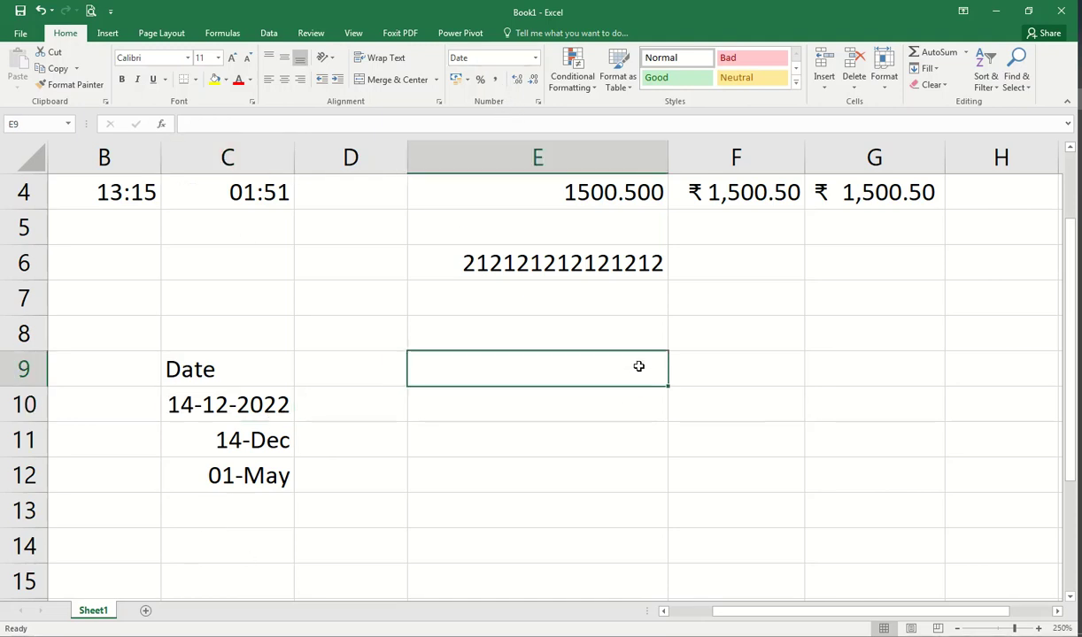
{"action": "left_click", "coordinate": [724, 420]}
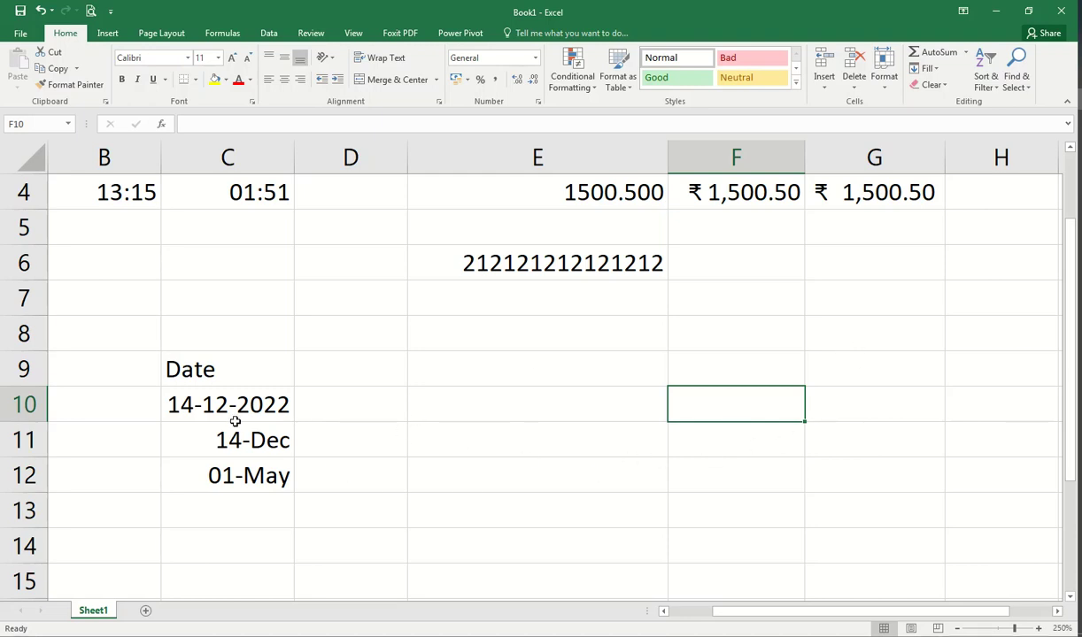
Format the dates in C10:C12 as Short Date and switch them to Long Date
{"action": "left_click_drag", "start_coordinate": [234, 421], "coordinate": [236, 474]}
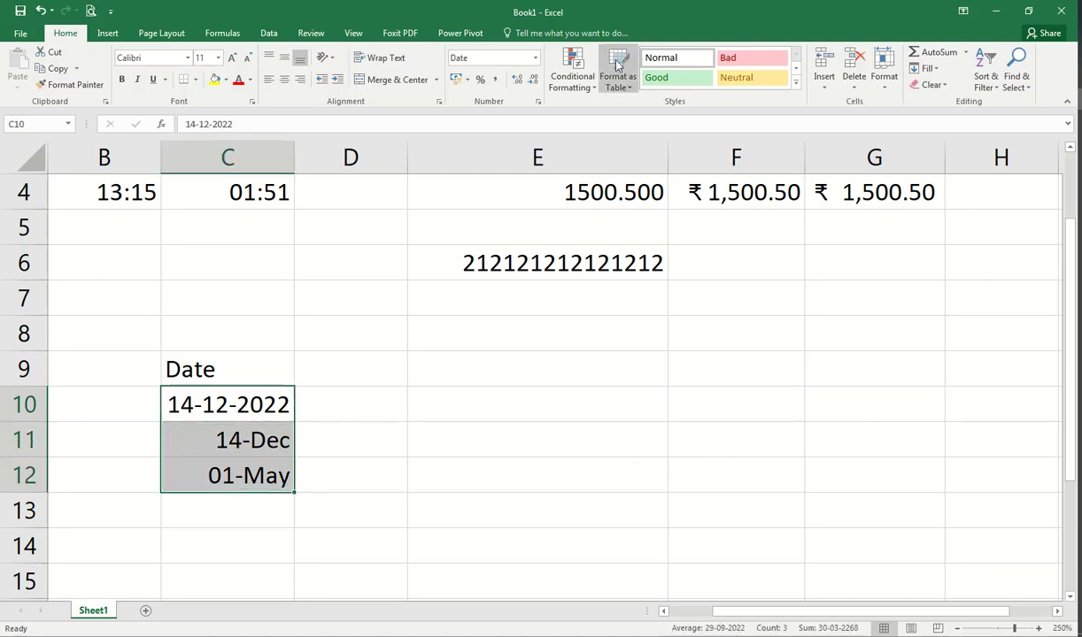
{"action": "left_click", "coordinate": [517, 57]}
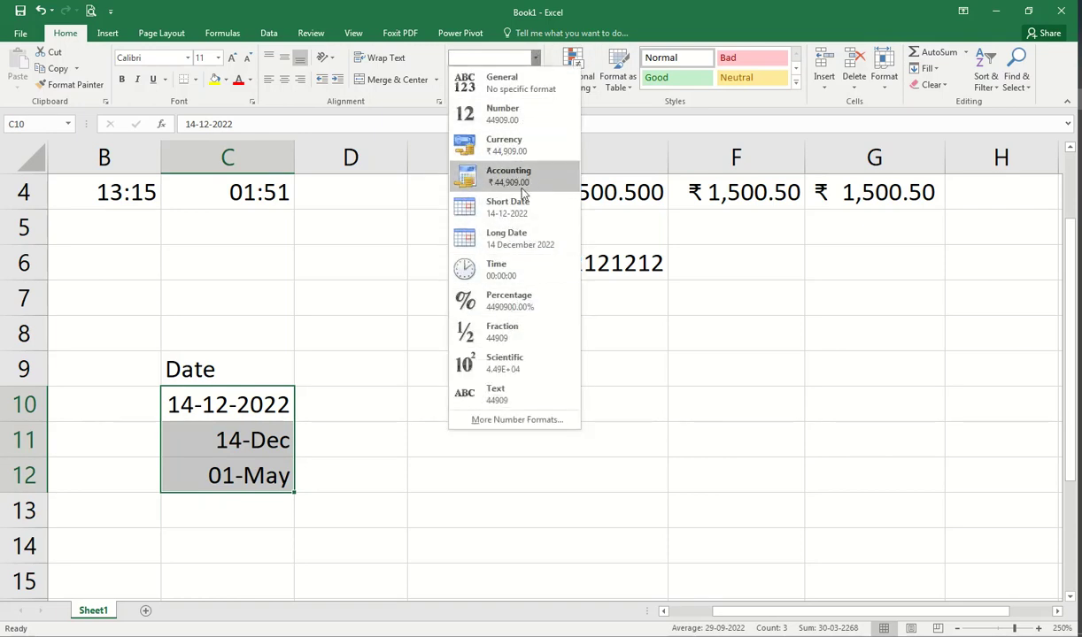
{"action": "left_click", "coordinate": [509, 211]}
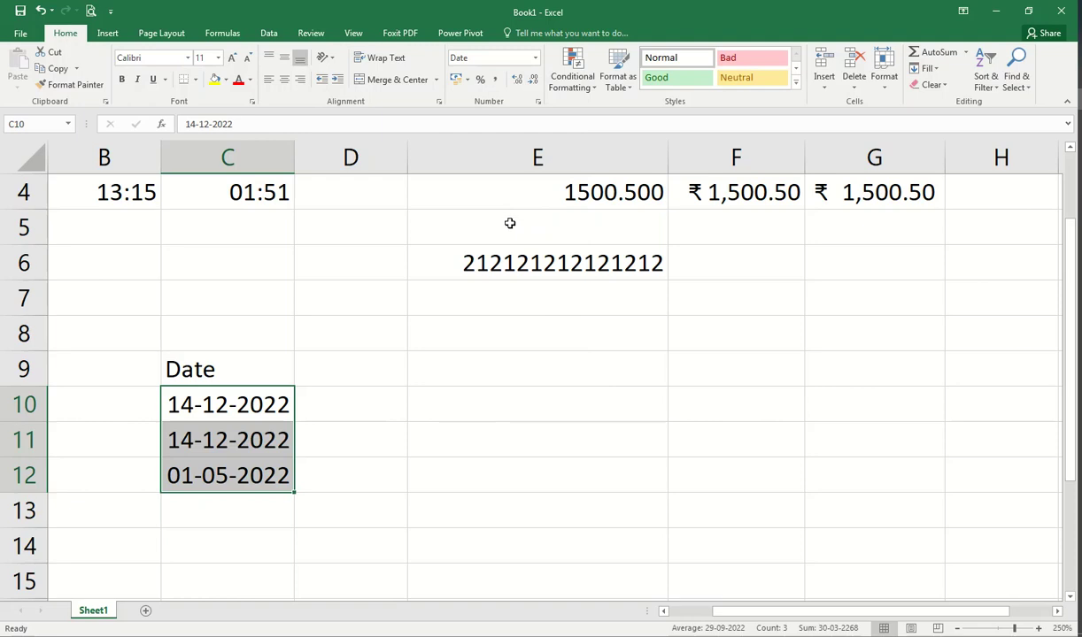
{"action": "left_click", "coordinate": [517, 58]}
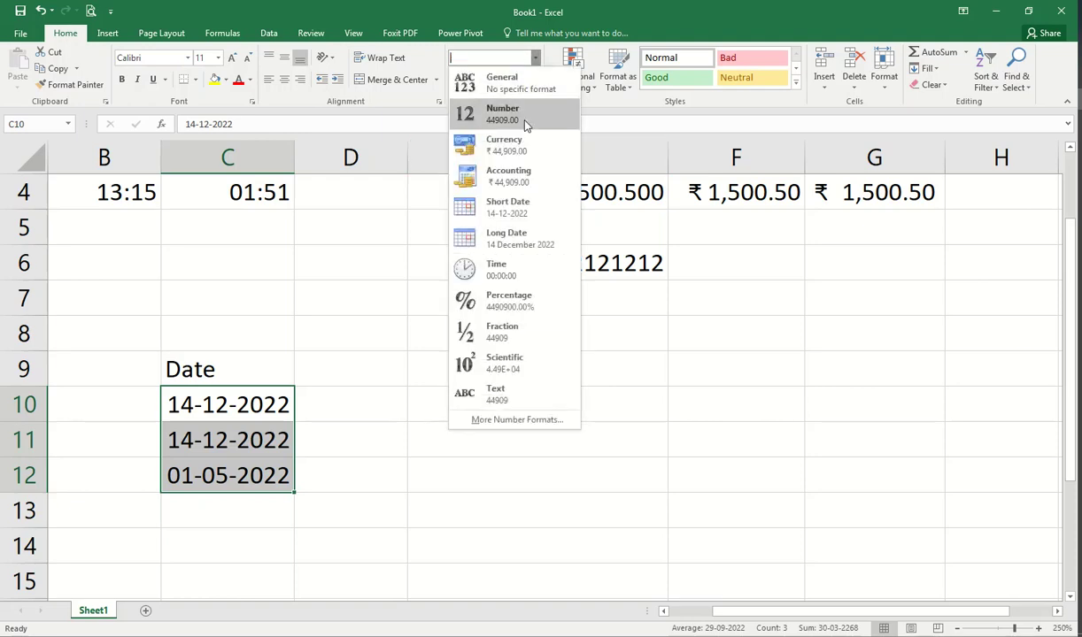
{"action": "left_click", "coordinate": [514, 235]}
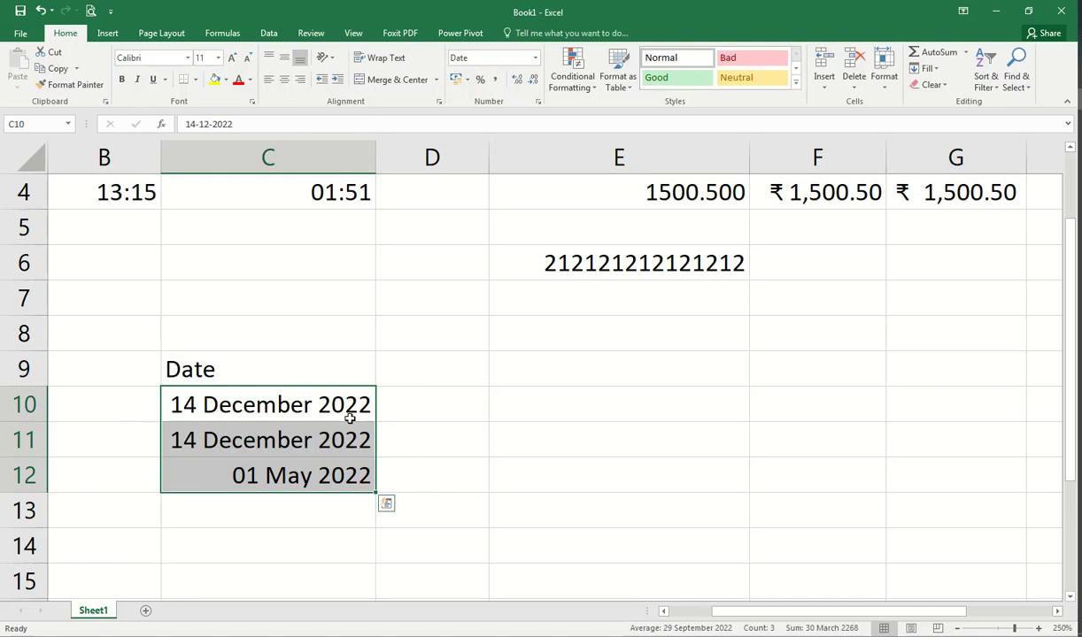
{"action": "left_click", "coordinate": [534, 57]}
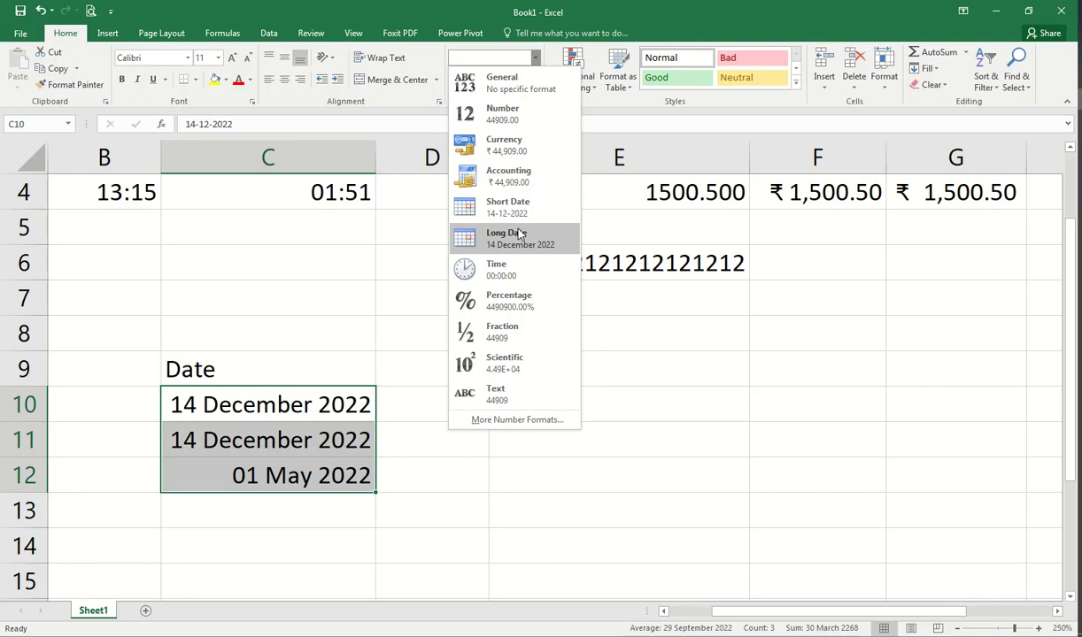
{"action": "left_click", "coordinate": [674, 346]}
{"action": "left_click", "coordinate": [566, 377]}
{"action": "left_click", "coordinate": [579, 410]}
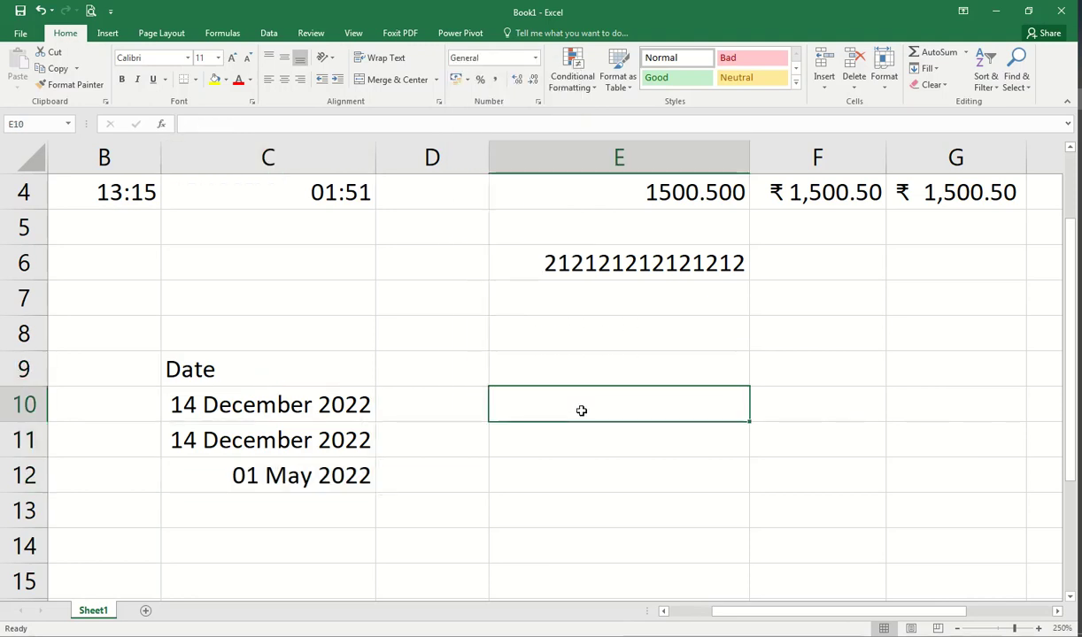
Apply the Time format to the values in C2:C4 so they include seconds
{"action": "scroll", "coordinate": [422, 269], "scroll_direction": "up", "scroll_amount": 1}
{"action": "left_click_drag", "start_coordinate": [358, 222], "coordinate": [345, 292]}
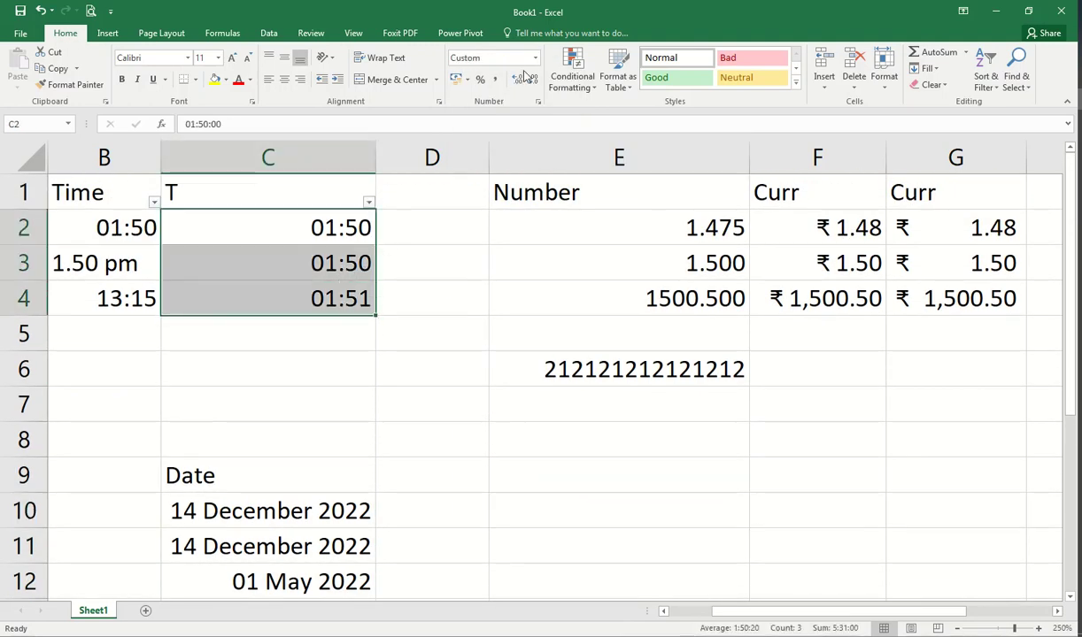
{"action": "left_click", "coordinate": [341, 228]}
{"action": "left_click", "coordinate": [337, 267]}
{"action": "left_click", "coordinate": [341, 229]}
{"action": "left_click", "coordinate": [340, 267]}
{"action": "left_click", "coordinate": [340, 297]}
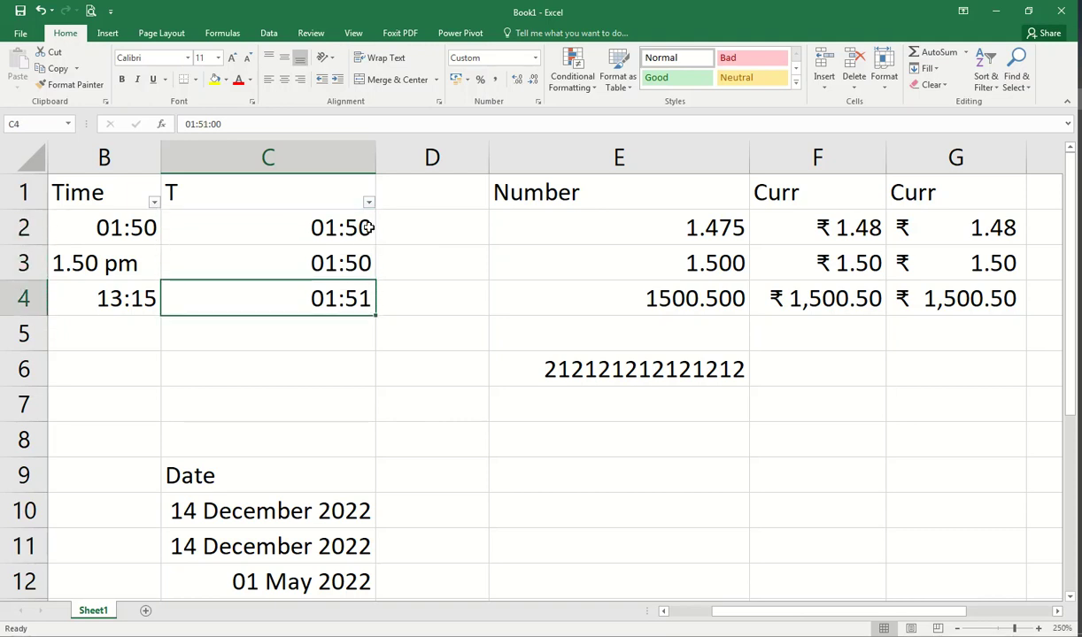
{"action": "left_click", "coordinate": [367, 228]}
{"action": "left_click_drag", "start_coordinate": [330, 230], "coordinate": [333, 299]}
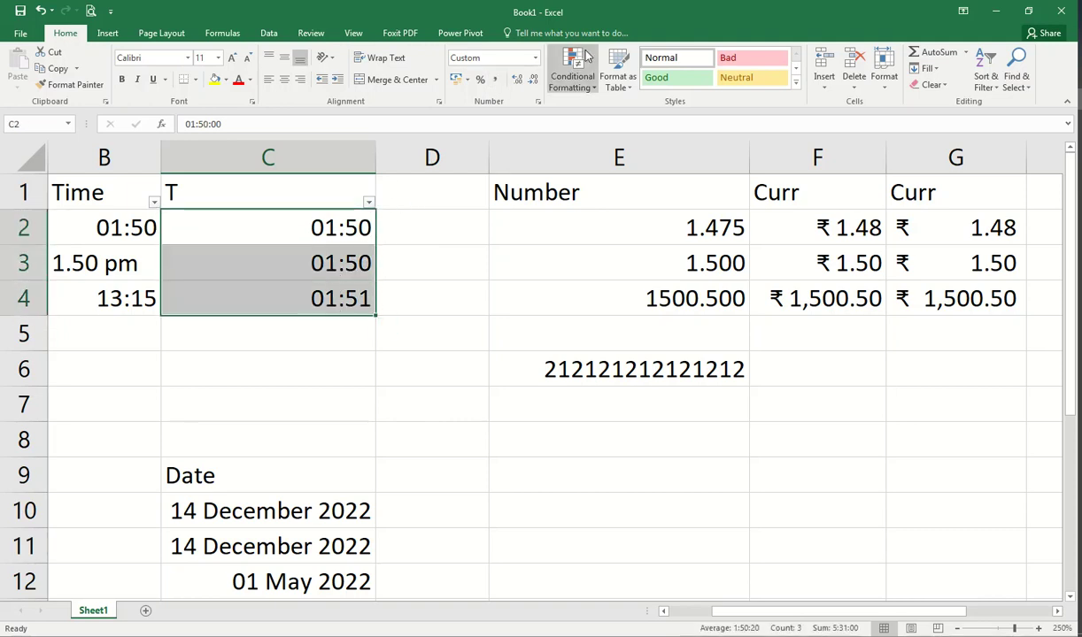
{"action": "left_click", "coordinate": [535, 57]}
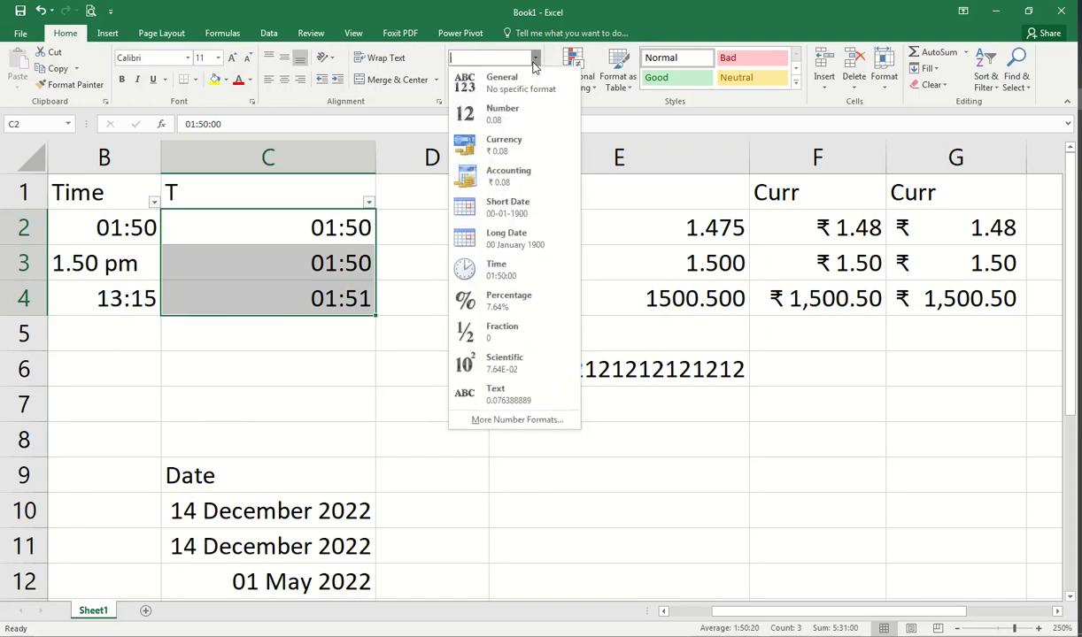
{"action": "left_click", "coordinate": [512, 269]}
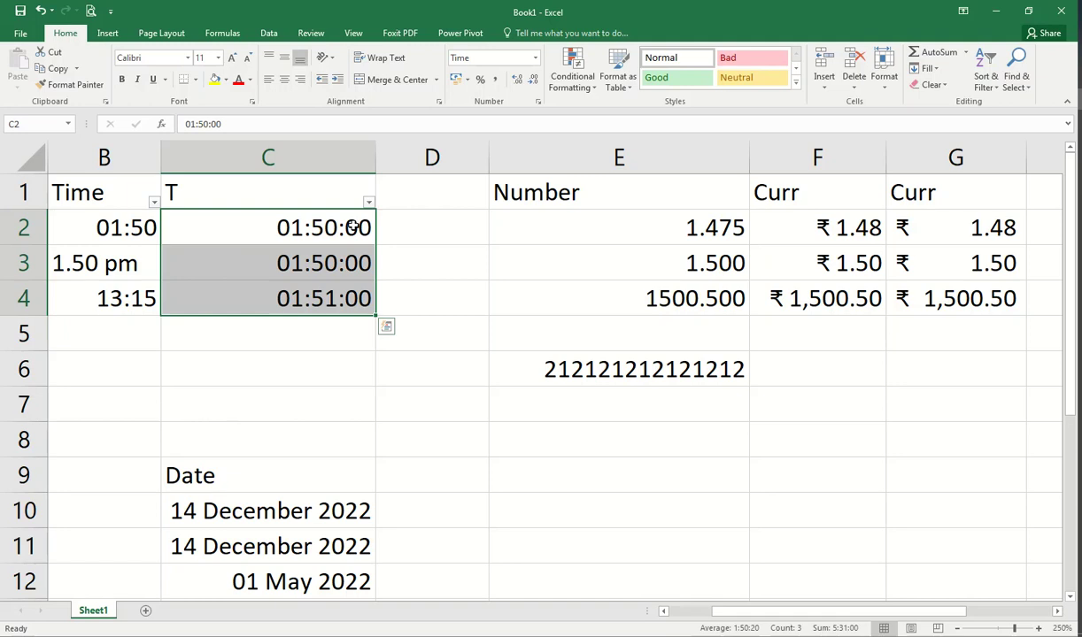
Enter 1:00 Pm in cell E9 and apply the Time format to it
{"action": "left_click", "coordinate": [630, 492]}
{"action": "type", "text": "1:00 Pm"}
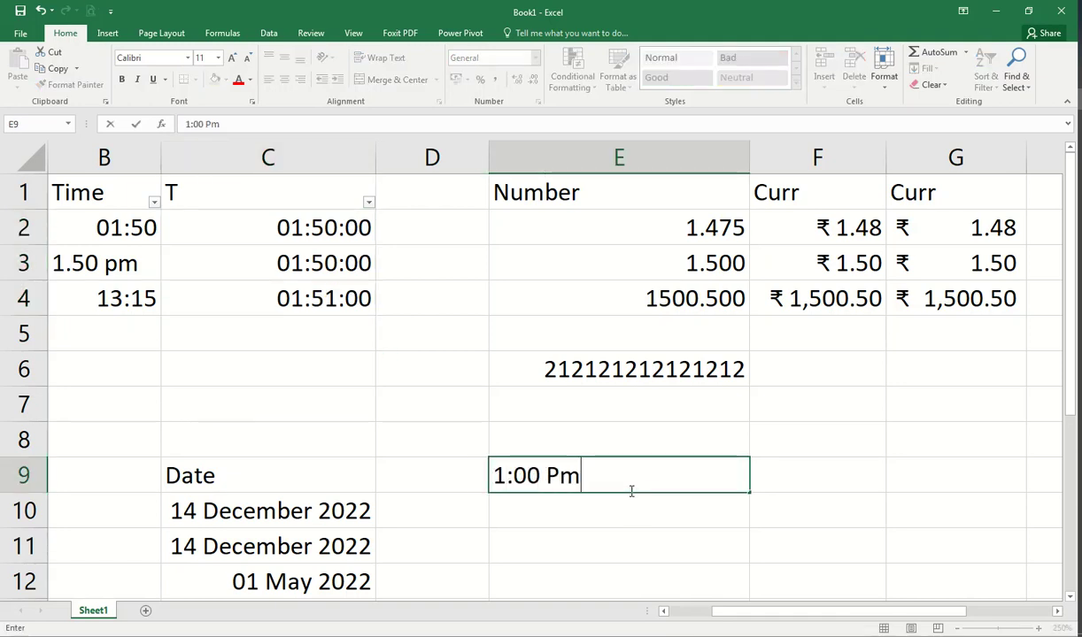
{"action": "key", "text": "Up"}
{"action": "left_click", "coordinate": [675, 476]}
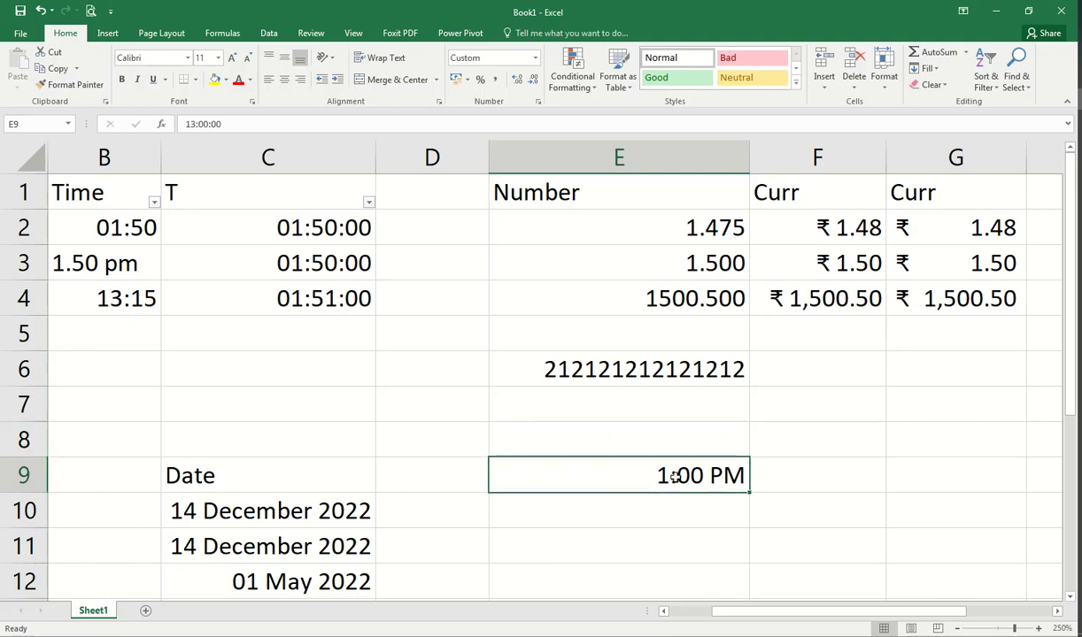
{"action": "left_click", "coordinate": [514, 59]}
{"action": "left_click", "coordinate": [517, 269]}
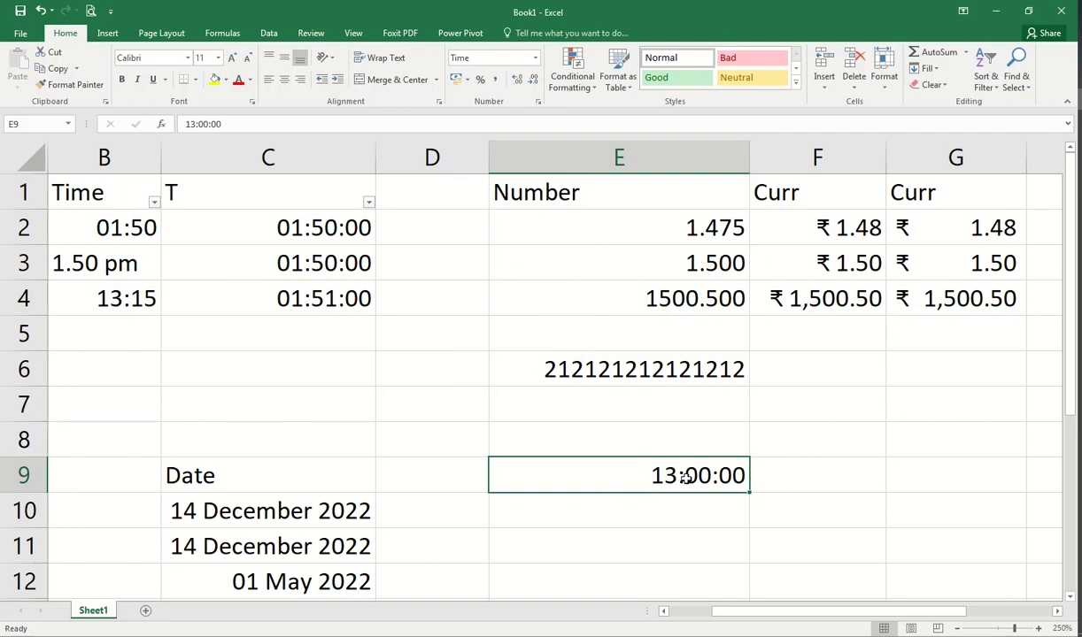
{"action": "left_click", "coordinate": [535, 57]}
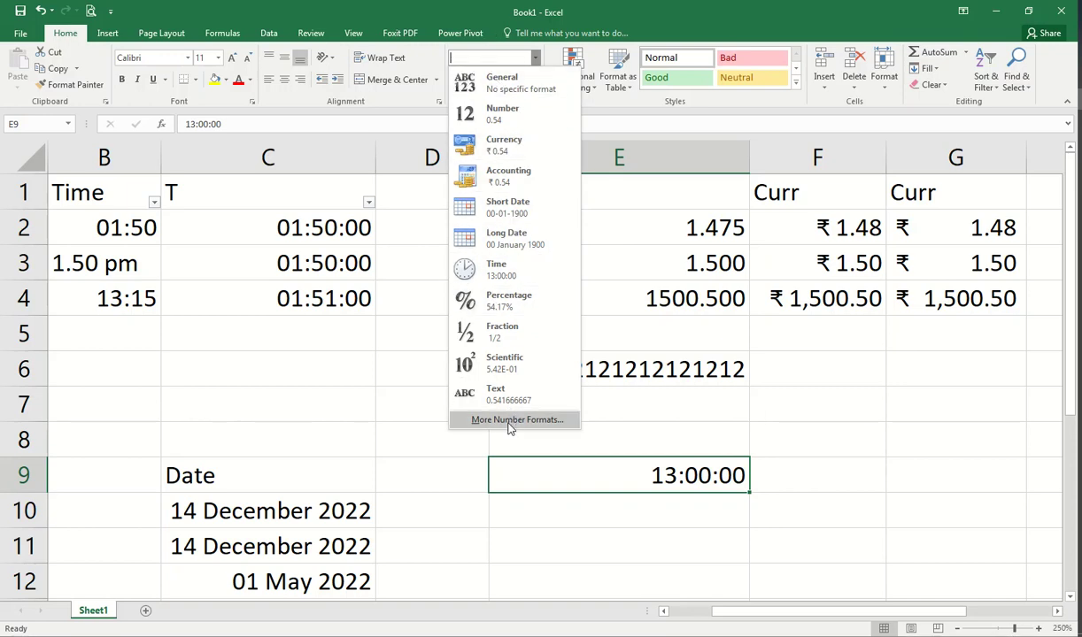
{"action": "key", "text": "Escape"}
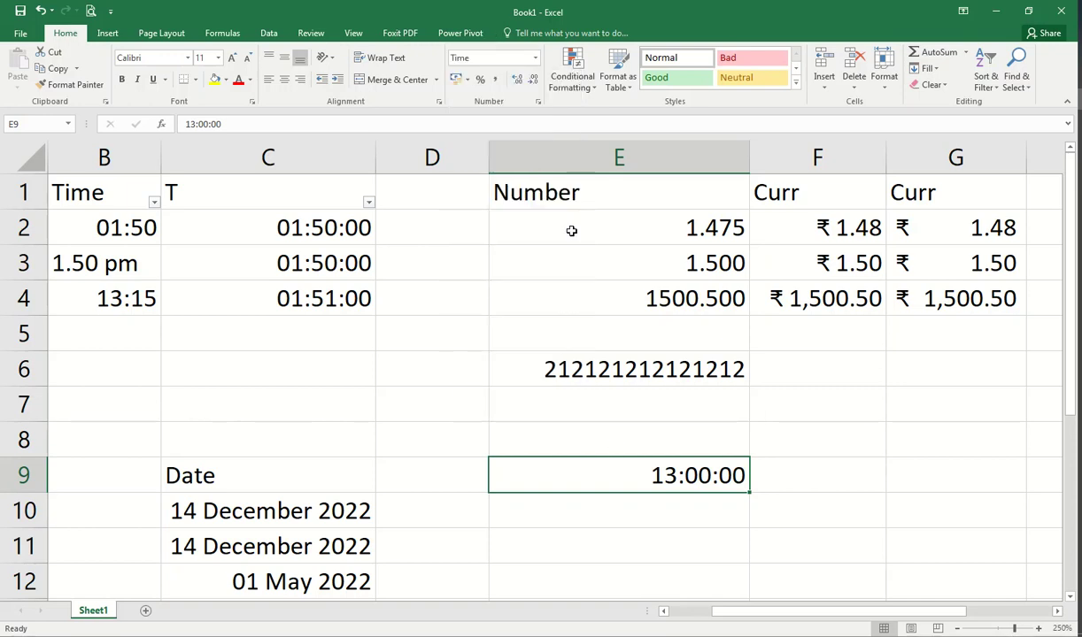
Preview the dates in C10:C12 under the General and Number categories of Format Cells without applying any change
{"action": "left_click", "coordinate": [283, 221]}
{"action": "left_click", "coordinate": [664, 611]}
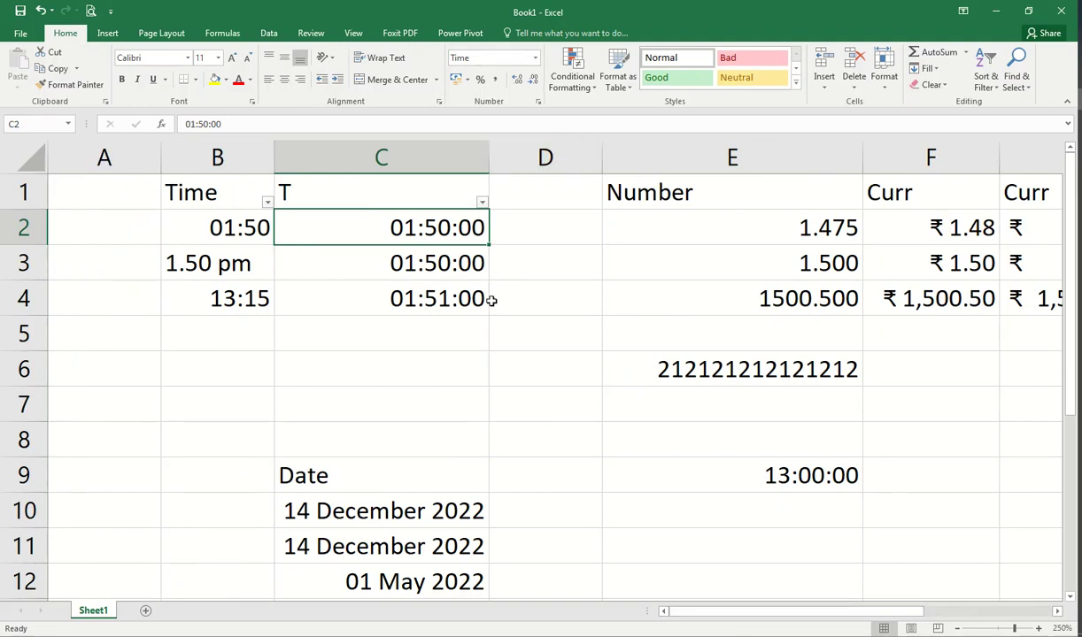
{"action": "scroll", "coordinate": [404, 418], "scroll_direction": "down", "scroll_amount": 2}
{"action": "left_click_drag", "start_coordinate": [393, 309], "coordinate": [391, 371]}
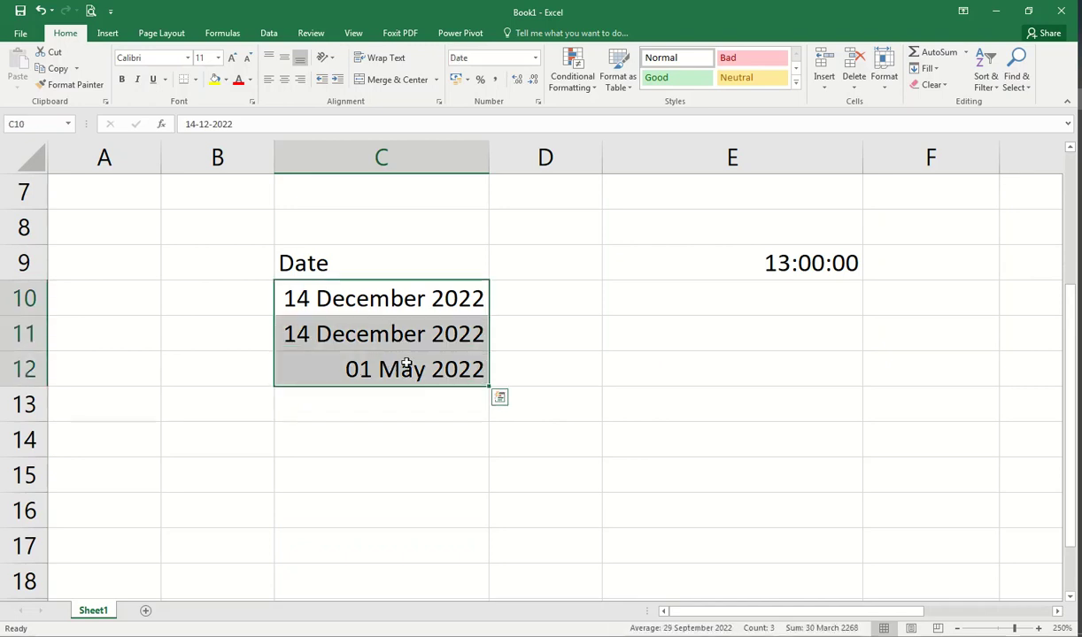
{"action": "left_click", "coordinate": [538, 103]}
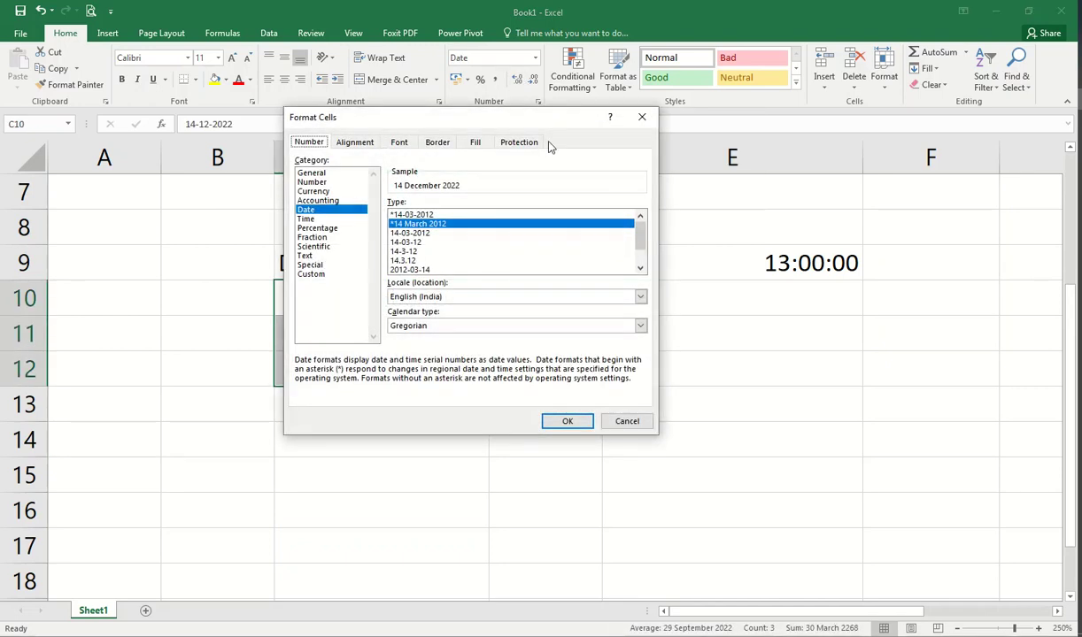
{"action": "left_click_drag", "start_coordinate": [413, 124], "coordinate": [686, 126]}
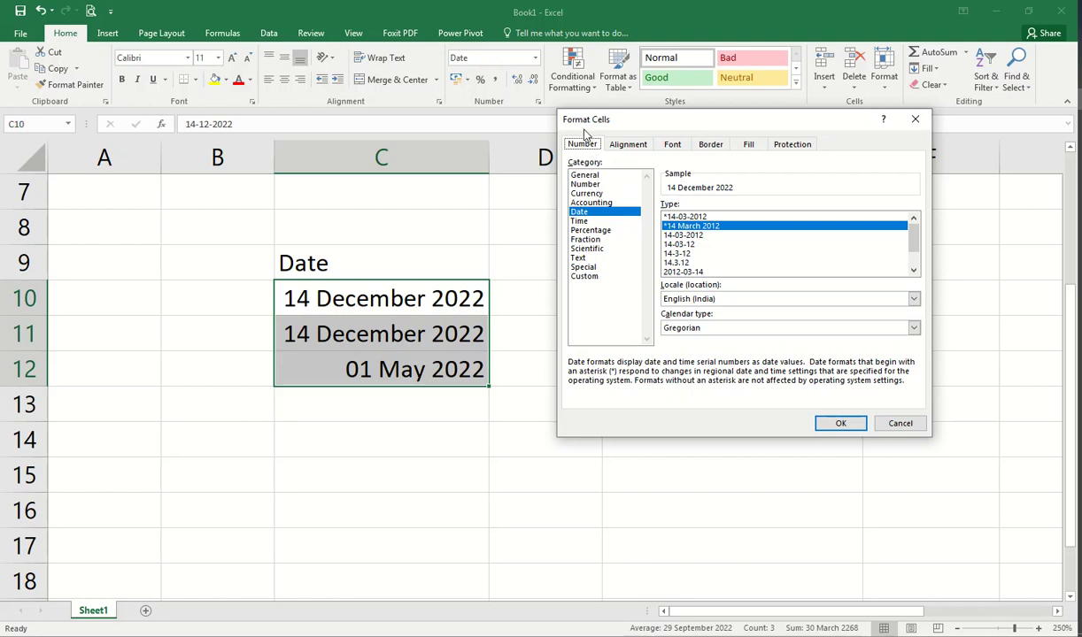
{"action": "left_click", "coordinate": [586, 175]}
{"action": "left_click", "coordinate": [586, 184]}
{"action": "left_click", "coordinate": [587, 193]}
{"action": "left_click", "coordinate": [593, 203]}
{"action": "left_click", "coordinate": [596, 212]}
{"action": "left_click", "coordinate": [592, 175]}
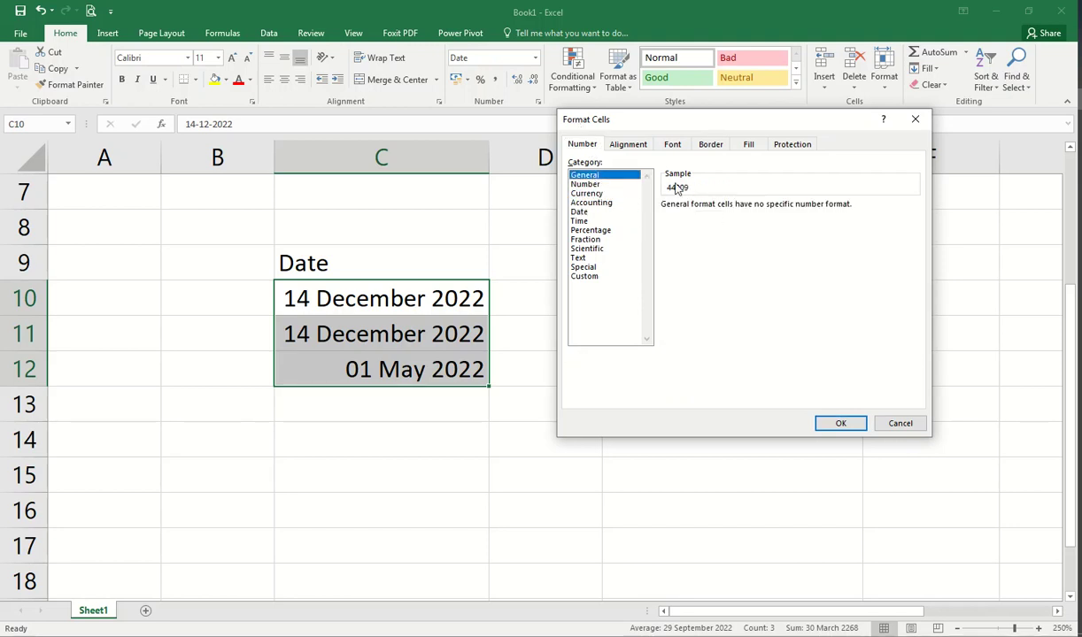
{"action": "left_click", "coordinate": [580, 184]}
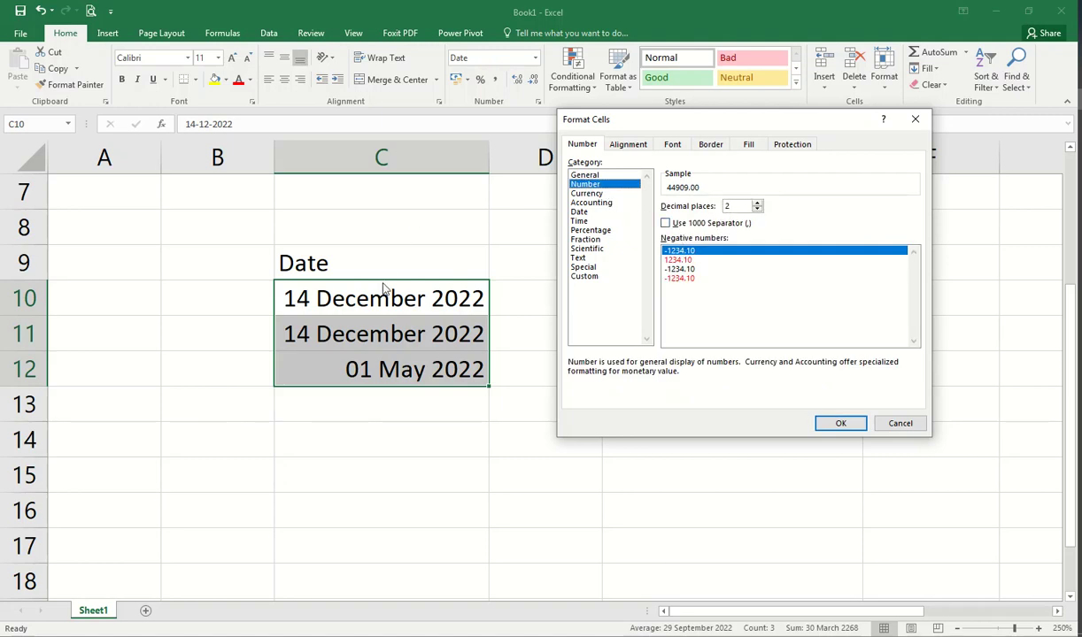
{"action": "left_click", "coordinate": [900, 423]}
{"action": "left_click", "coordinate": [429, 194]}
Format the numbers in E2:E4 with 8 decimal places and the 1000 separator
{"action": "scroll", "coordinate": [460, 266], "scroll_direction": "up", "scroll_amount": 2}
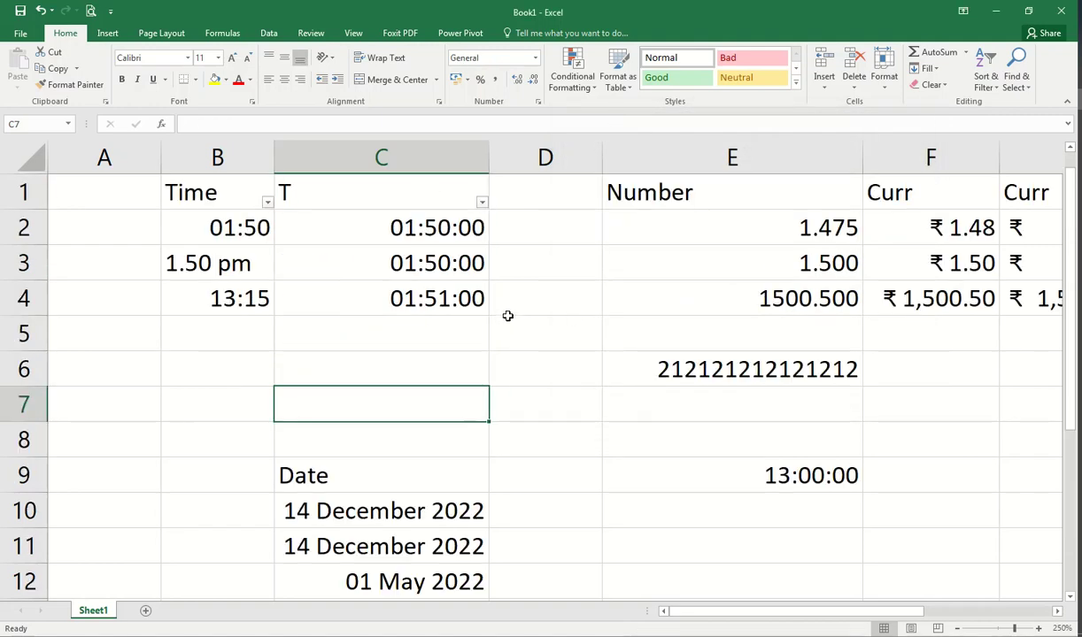
{"action": "left_click", "coordinate": [779, 233]}
{"action": "left_click_drag", "start_coordinate": [779, 233], "coordinate": [761, 299]}
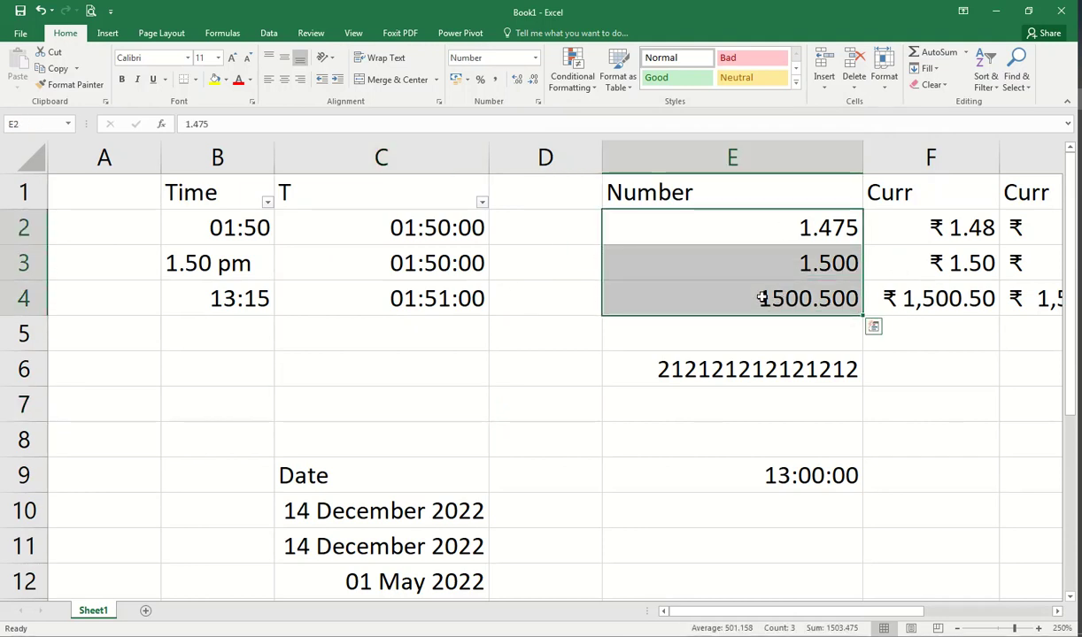
{"action": "left_click", "coordinate": [538, 103]}
{"action": "left_click_drag", "start_coordinate": [730, 121], "coordinate": [337, 232]}
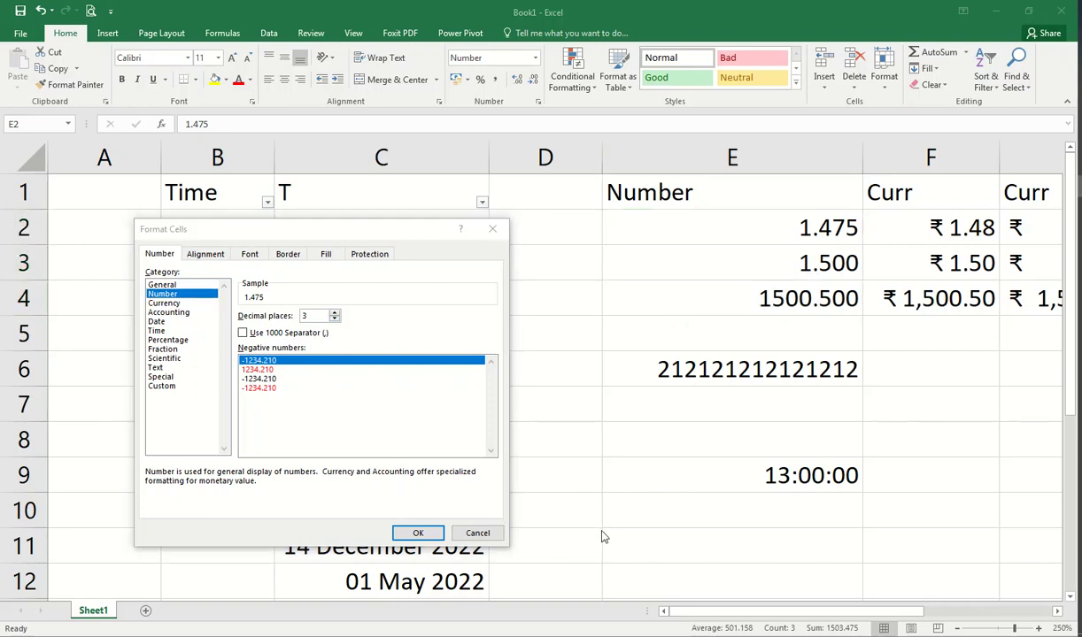
{"action": "left_click", "coordinate": [347, 402]}
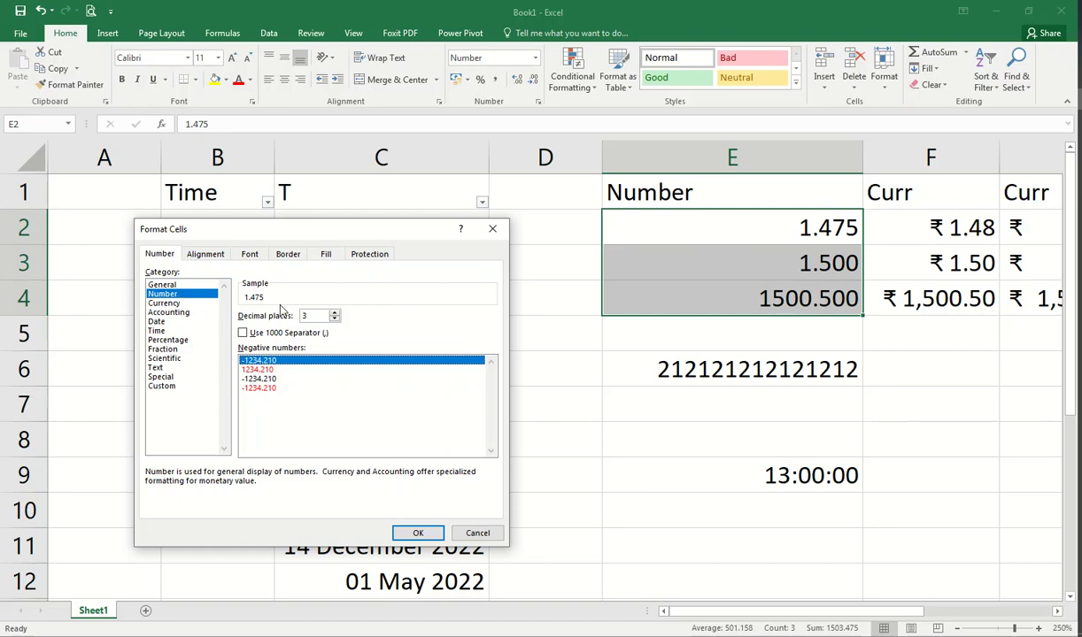
{"action": "left_click_drag", "start_coordinate": [289, 235], "coordinate": [356, 232]}
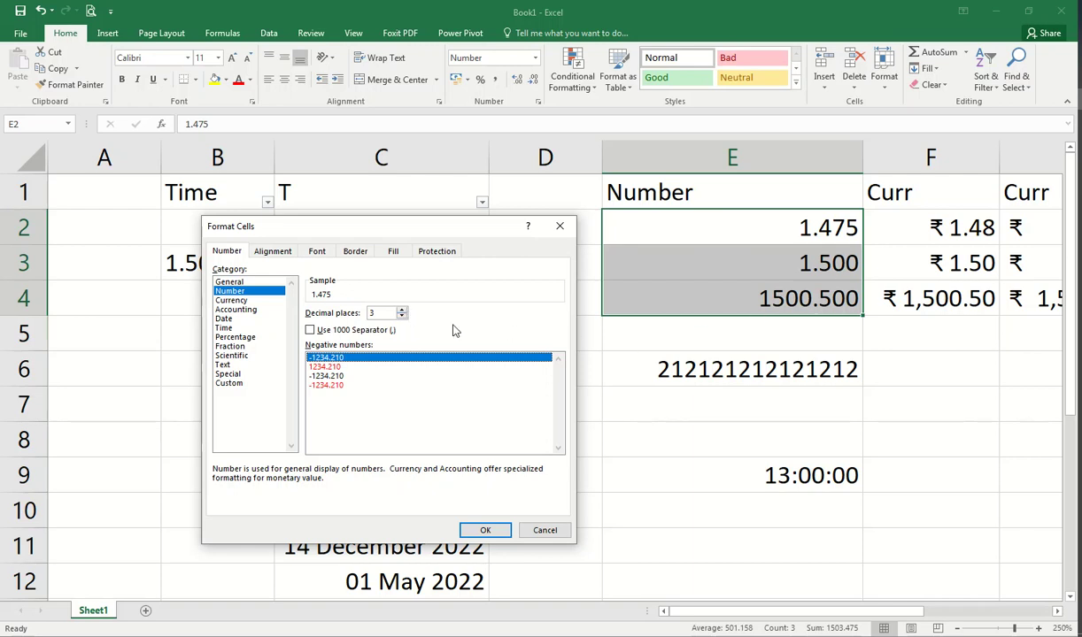
{"action": "left_click", "coordinate": [402, 310]}
{"action": "left_click", "coordinate": [402, 309]}
{"action": "left_click", "coordinate": [402, 310]}
{"action": "left_click", "coordinate": [402, 310]}
{"action": "left_click", "coordinate": [402, 310]}
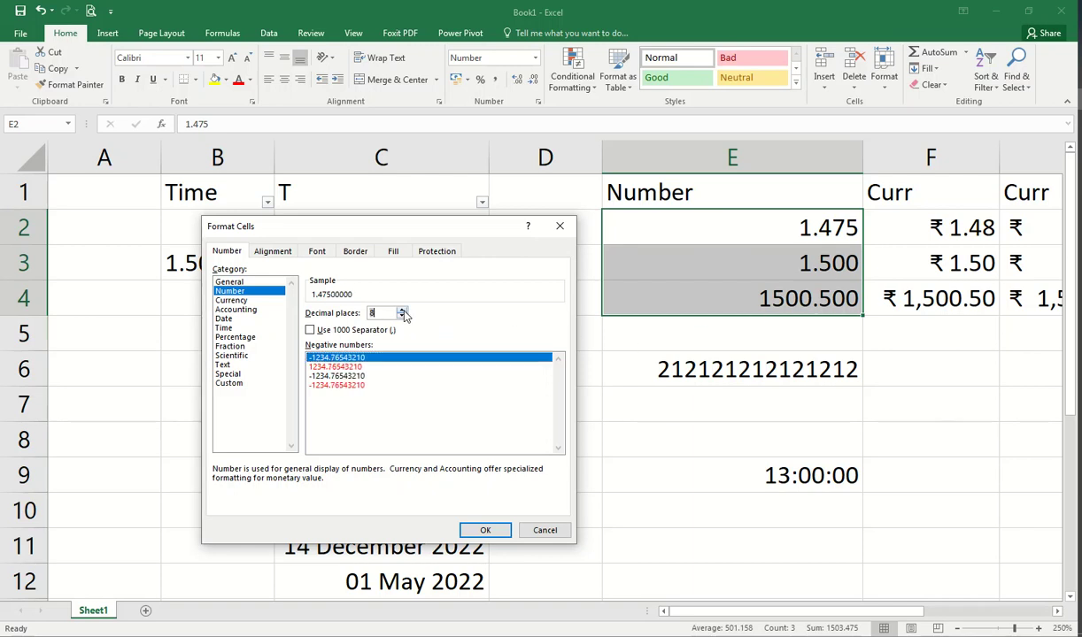
{"action": "left_click", "coordinate": [387, 331]}
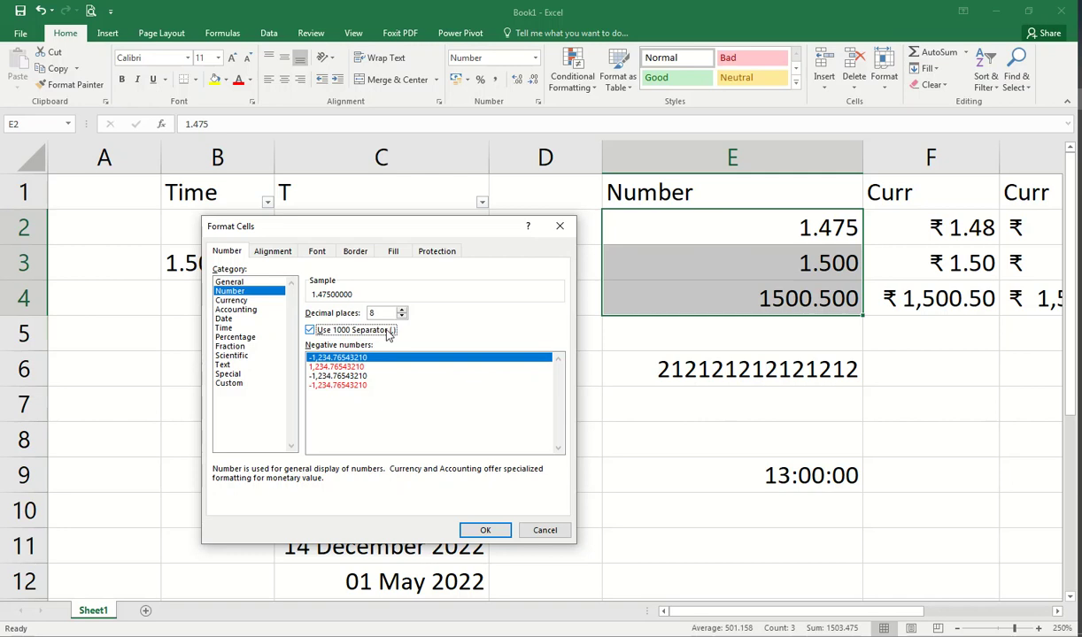
{"action": "left_click", "coordinate": [485, 532]}
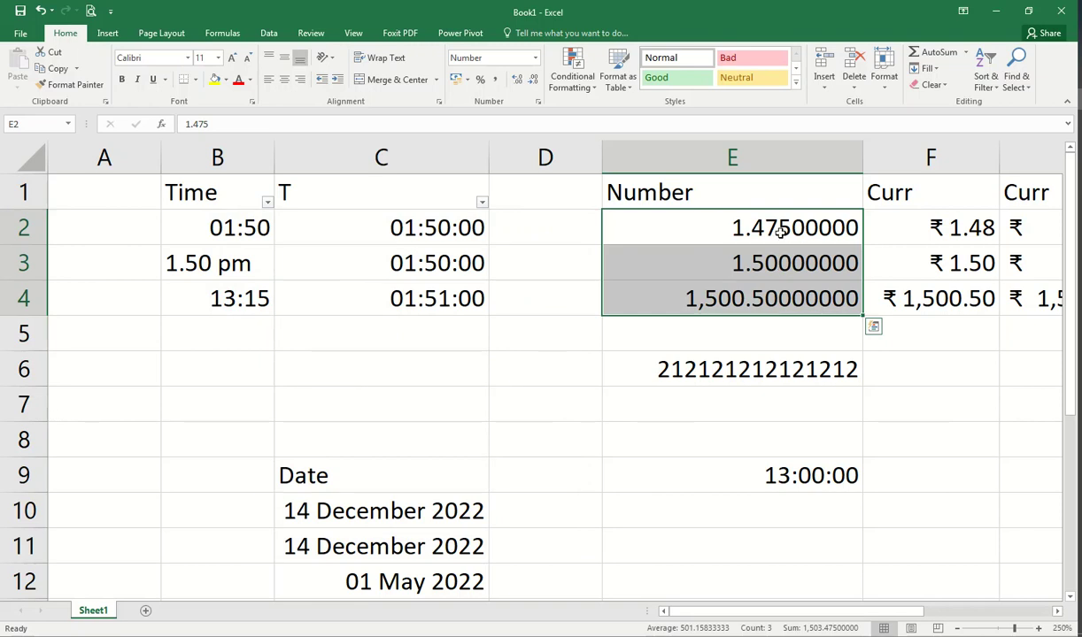
Set the decimal places of the numbers in E2:E4 to 2
{"action": "left_click", "coordinate": [537, 101]}
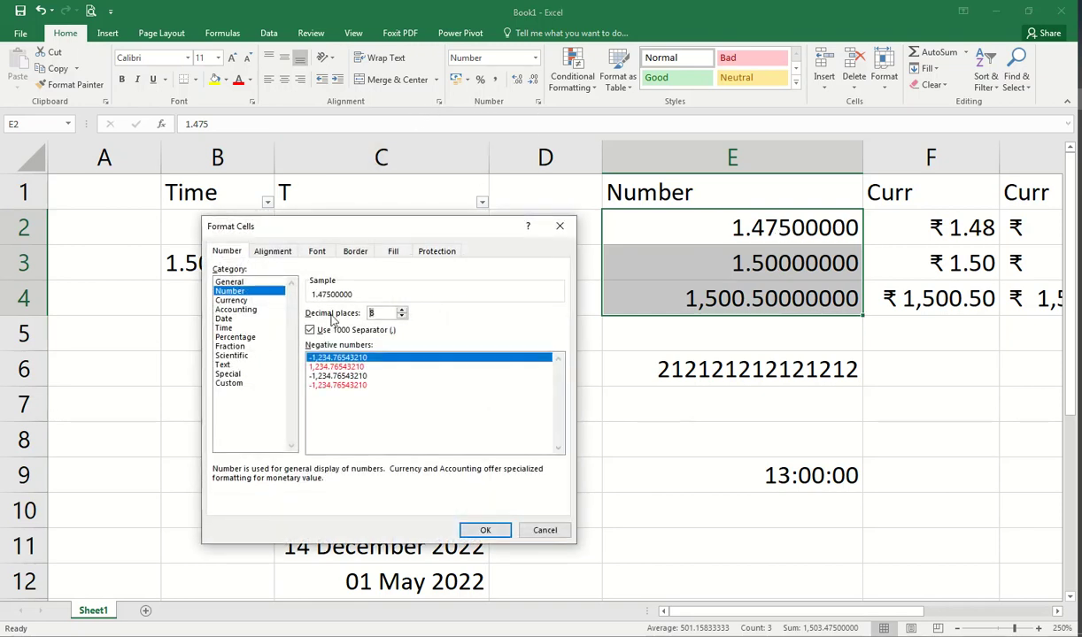
{"action": "type", "text": "2"}
{"action": "key", "text": "Return"}
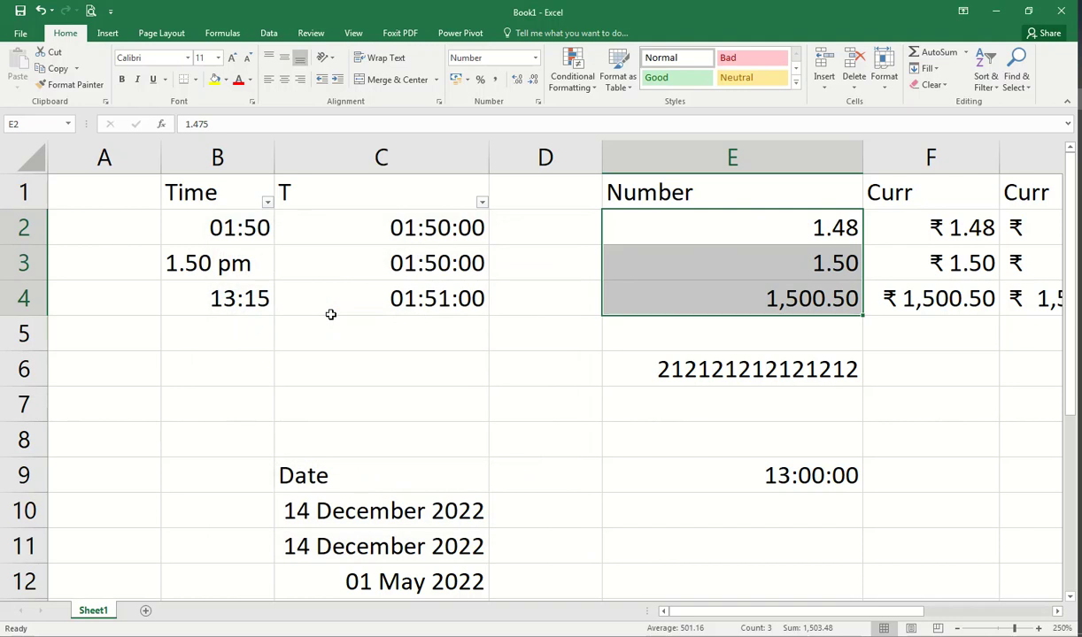
{"action": "left_click", "coordinate": [538, 101]}
{"action": "left_click", "coordinate": [505, 522]}
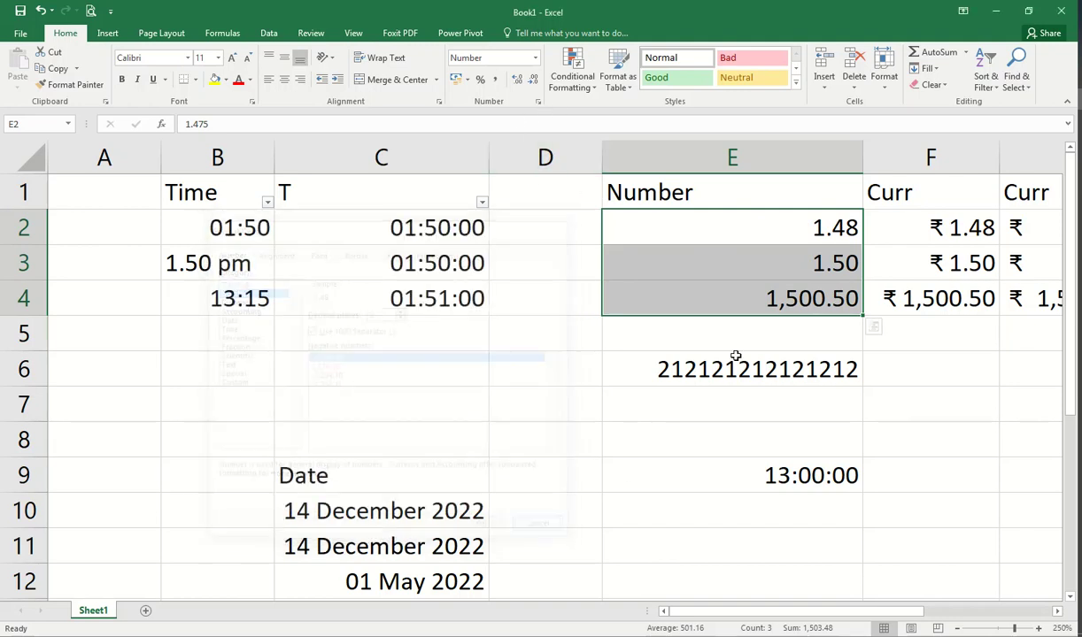
Change the number in cell E4 to 15002454.5 by adding 2454 before the decimal point
{"action": "double_click", "coordinate": [830, 308]}
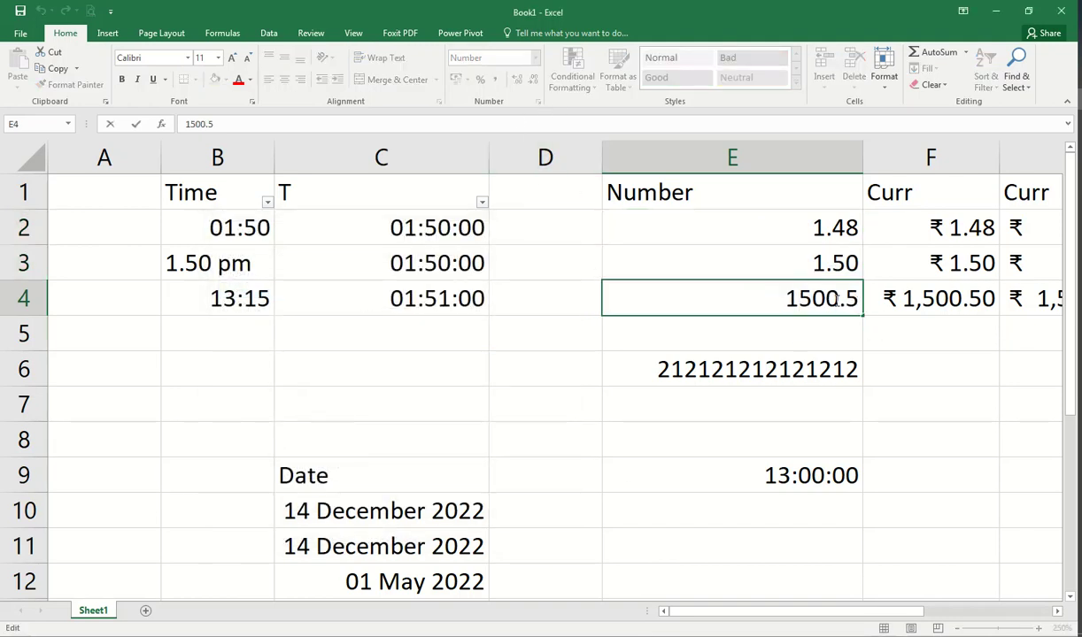
{"action": "type", "text": "2454"}
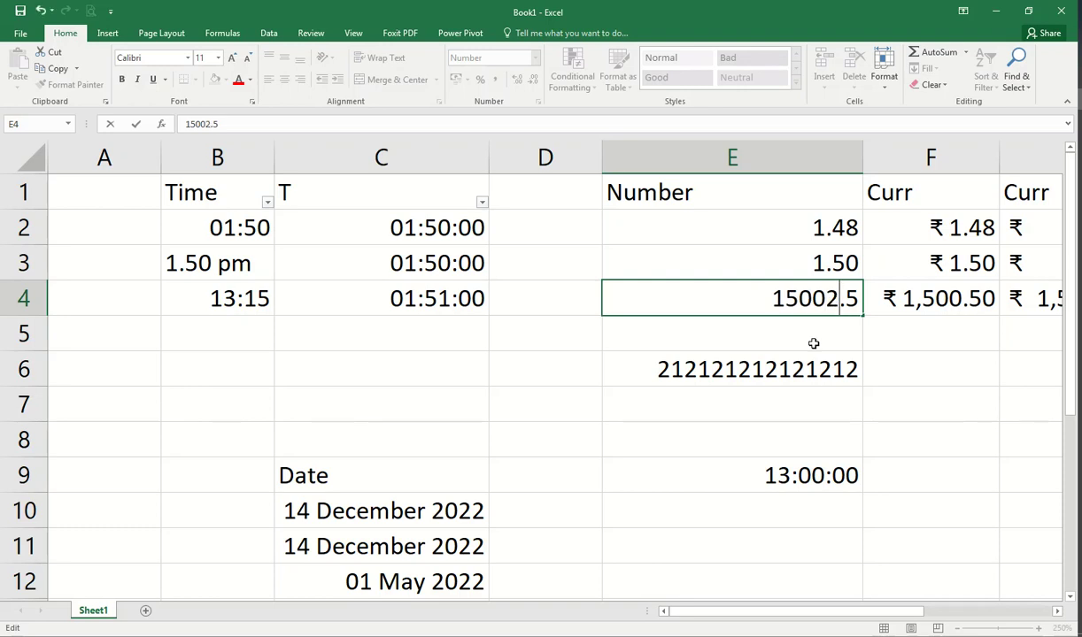
{"action": "key", "text": "Return"}
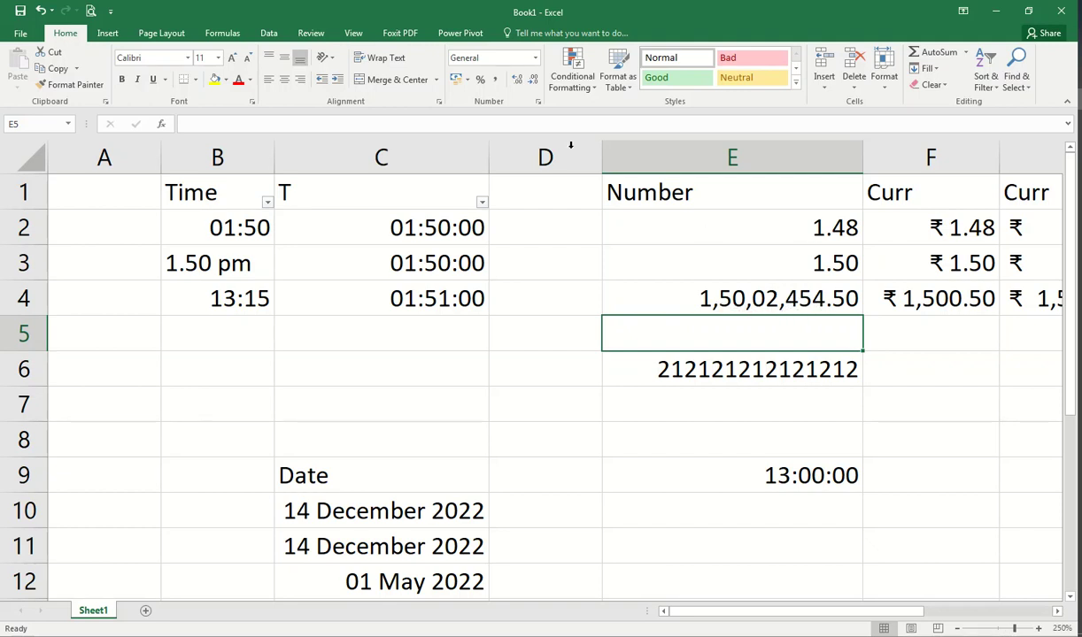
{"action": "left_click", "coordinate": [537, 101]}
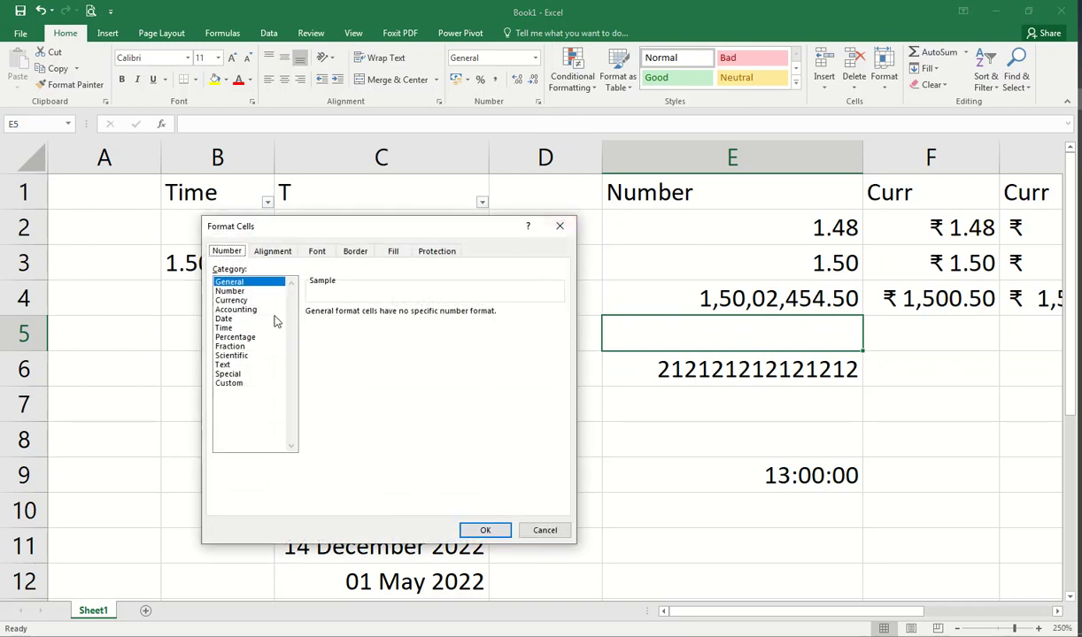
{"action": "left_click", "coordinate": [227, 292]}
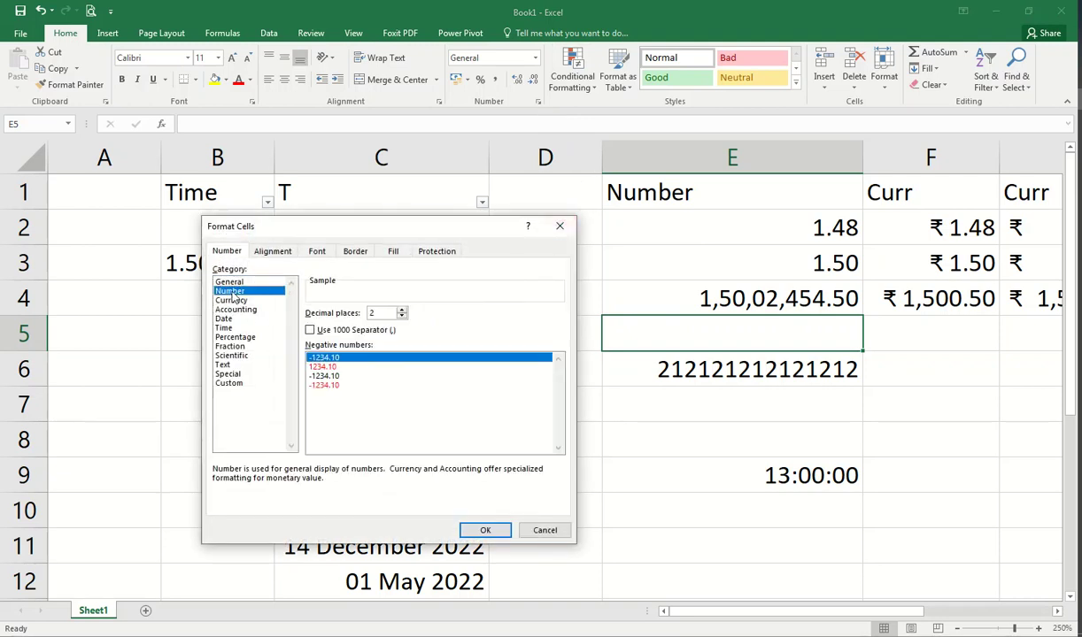
{"action": "left_click", "coordinate": [545, 531]}
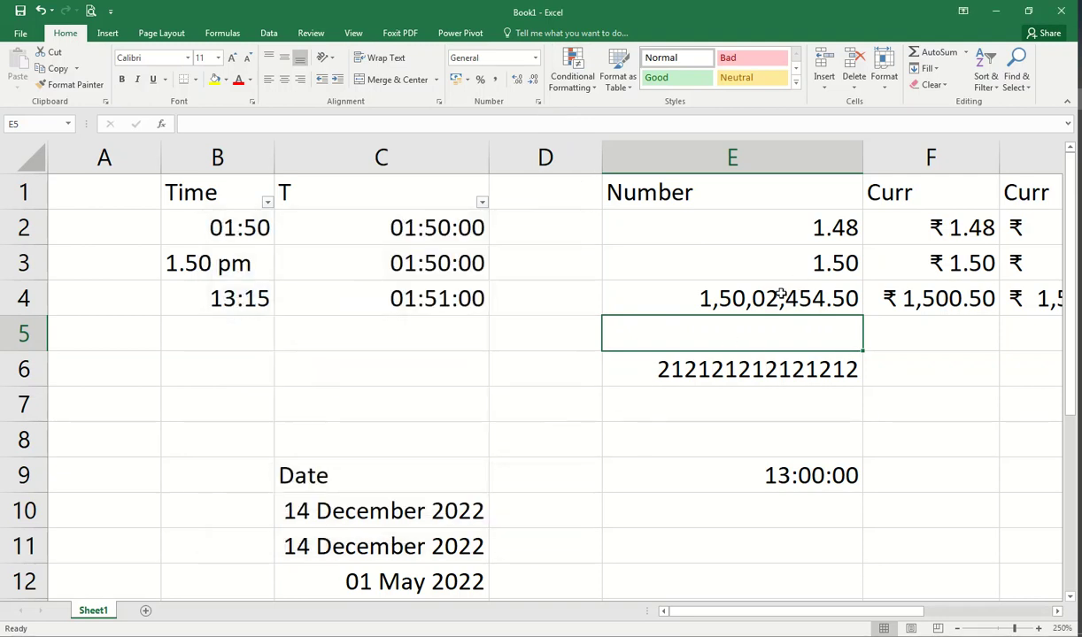
Set the negative number style of cell E4 to the red -1,234.10 option in its Number format
{"action": "left_click", "coordinate": [743, 288]}
{"action": "left_click", "coordinate": [537, 101]}
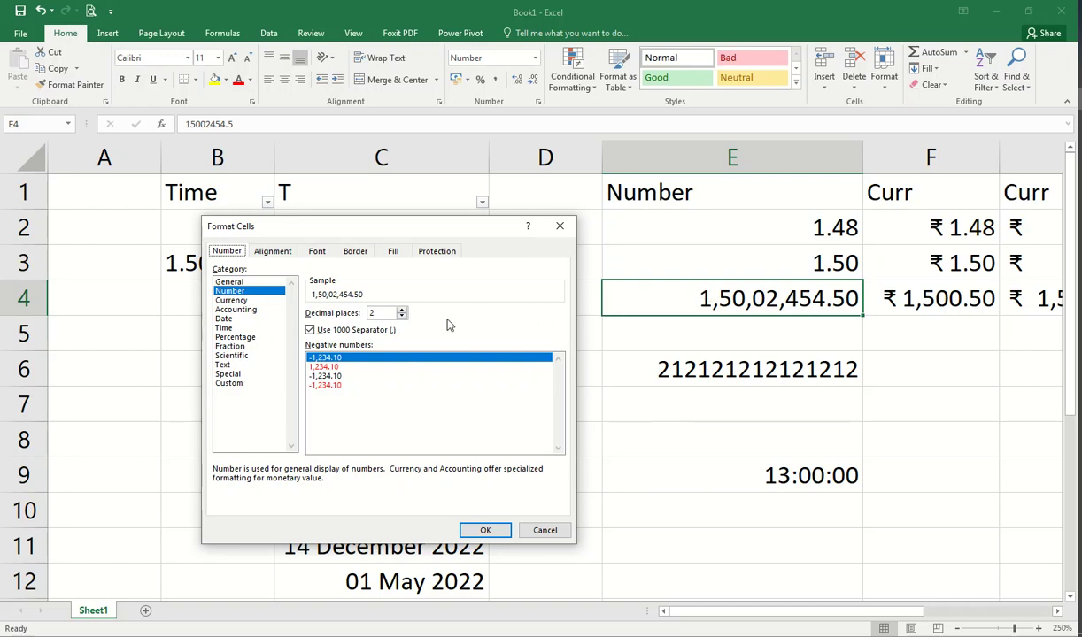
{"action": "left_click", "coordinate": [336, 376]}
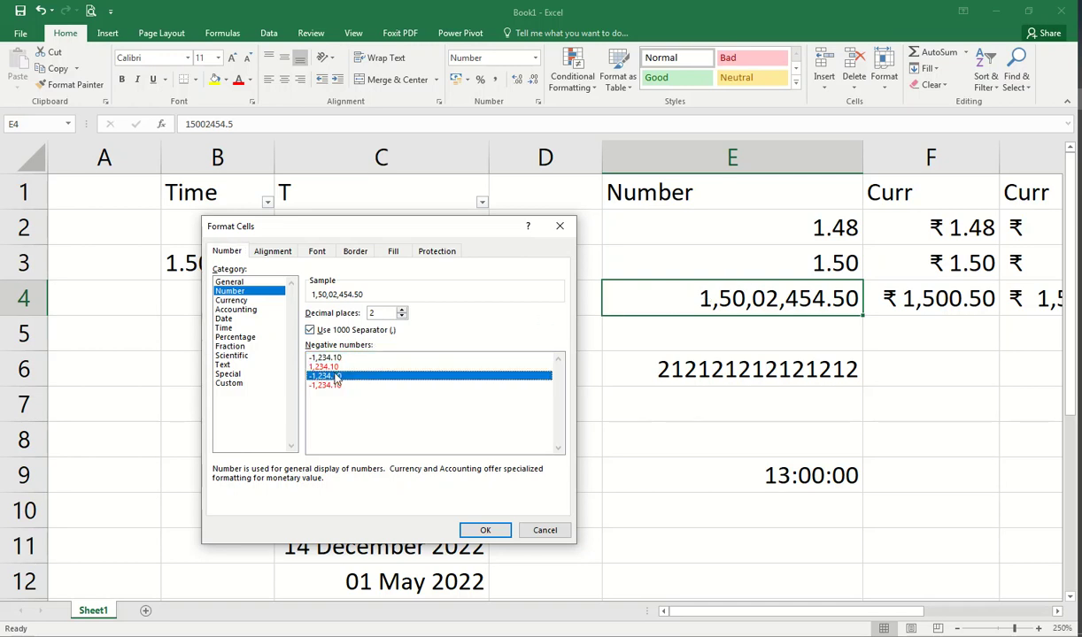
{"action": "left_click", "coordinate": [337, 386]}
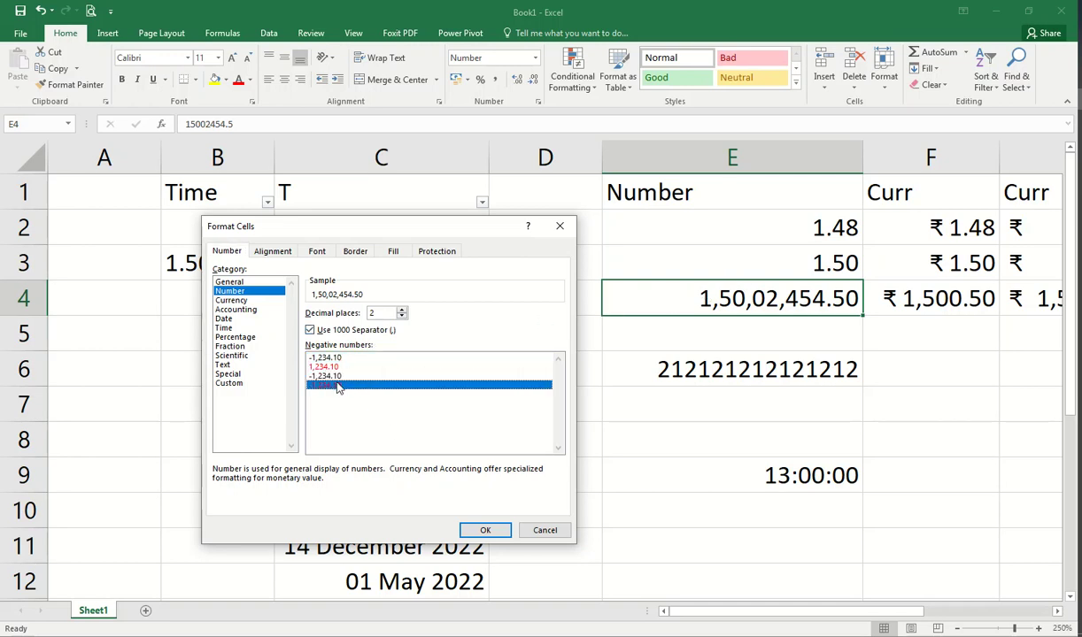
{"action": "left_click", "coordinate": [485, 529]}
Make the number in cell E4 negative by adding a minus sign, giving -15002454.5
{"action": "double_click", "coordinate": [697, 299]}
{"action": "type", "text": "-"}
{"action": "key", "text": "Return"}
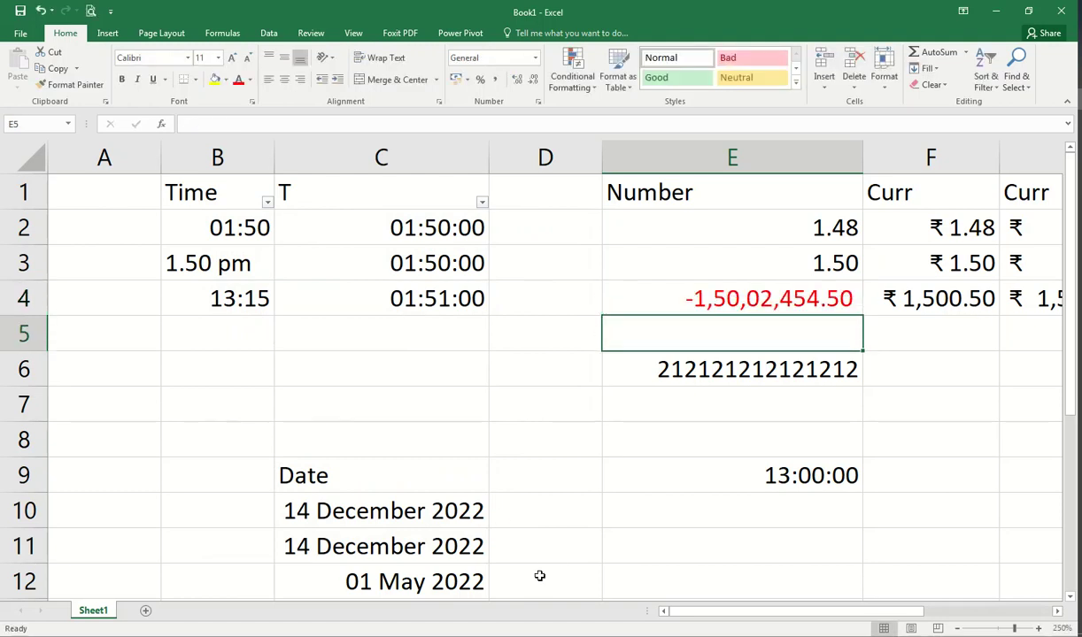
Change the negative number style of cell E4 to the first black -1,234.10 option
{"action": "left_click", "coordinate": [820, 300]}
{"action": "left_click", "coordinate": [537, 102]}
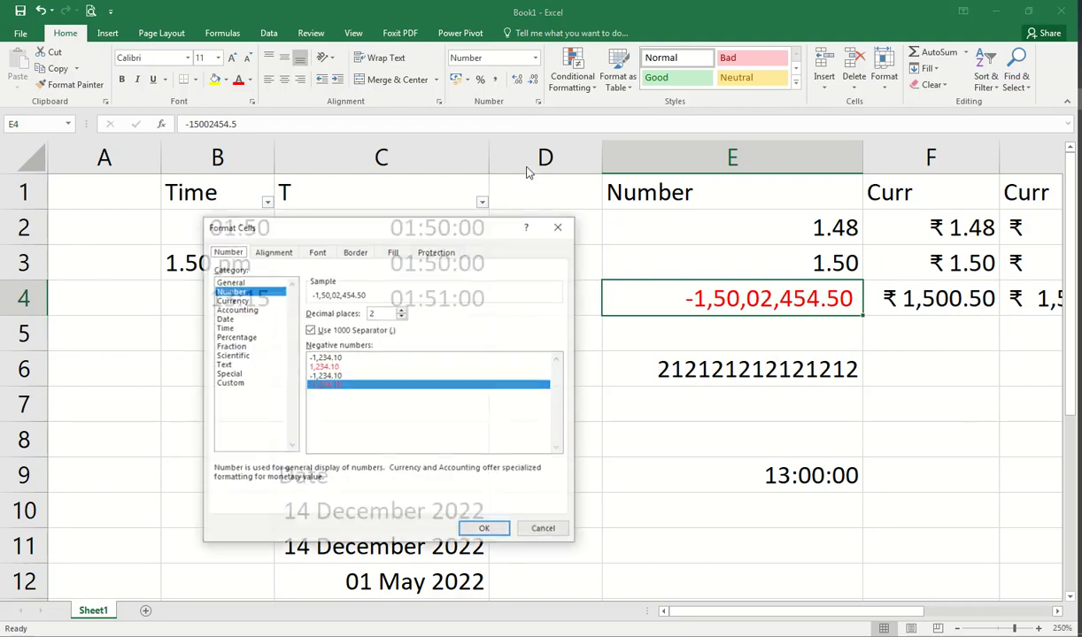
{"action": "left_click", "coordinate": [324, 358]}
{"action": "left_click", "coordinate": [485, 529]}
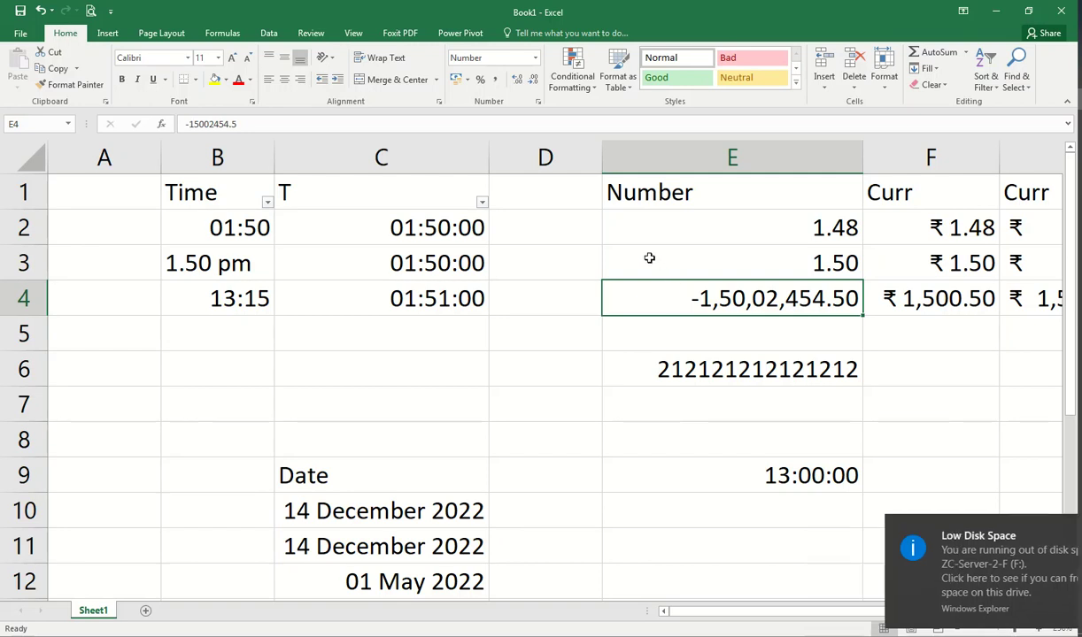
Format cell E4 as Currency with the ₹ symbol, 2 decimal places and the -₹ 1,234.10 negative style
{"action": "left_click", "coordinate": [537, 101]}
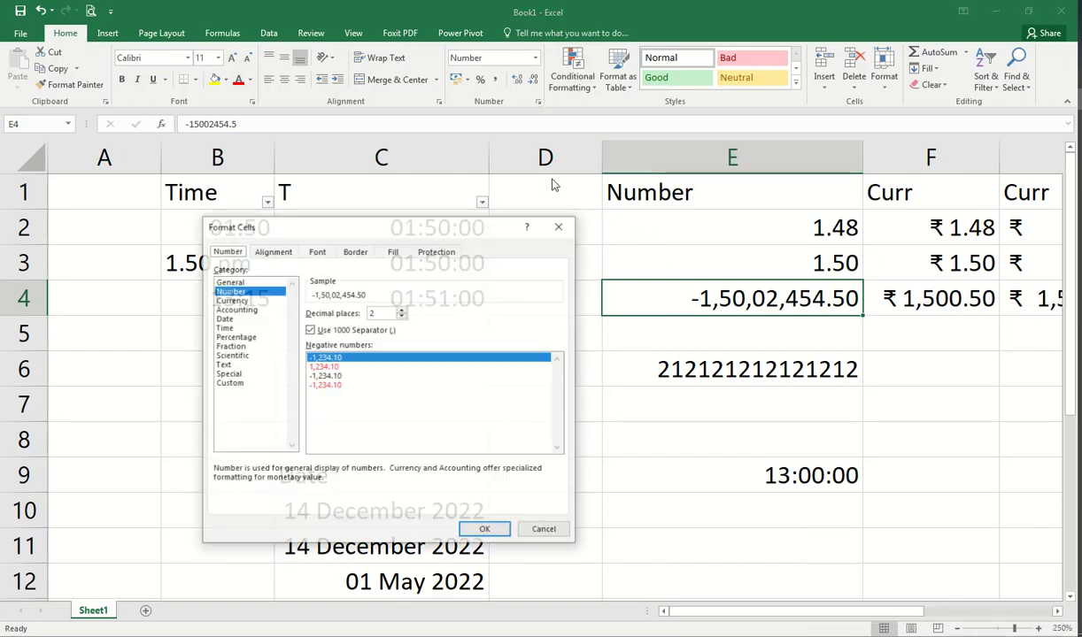
{"action": "left_click", "coordinate": [232, 300]}
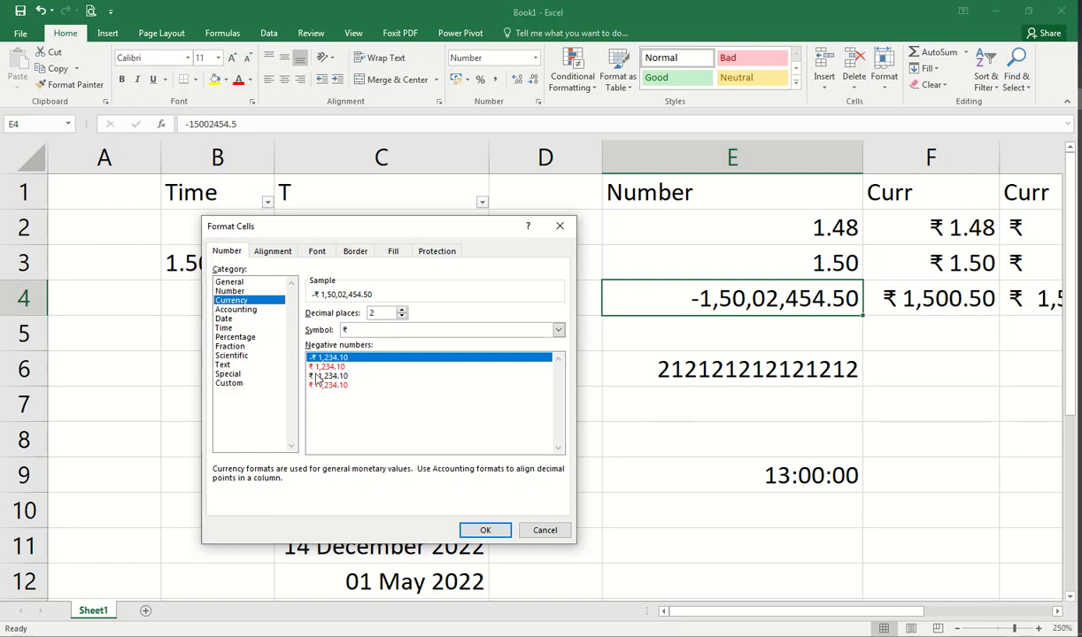
{"action": "left_click", "coordinate": [485, 530]}
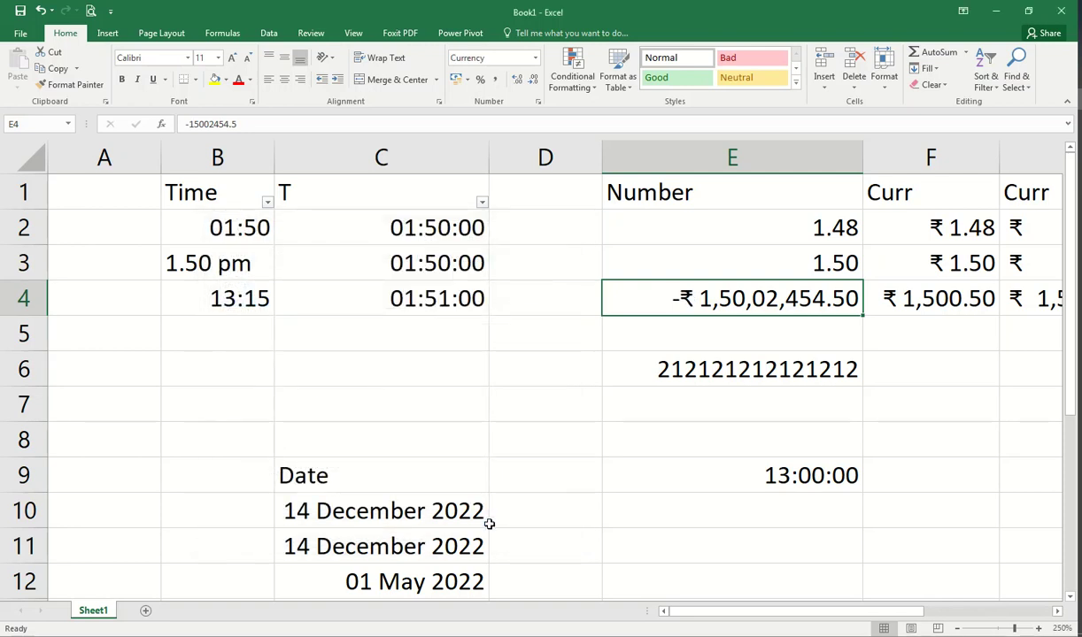
Format cell E4 as Accounting with 2 decimal places and the $ English (Canada) symbol
{"action": "left_click", "coordinate": [537, 102]}
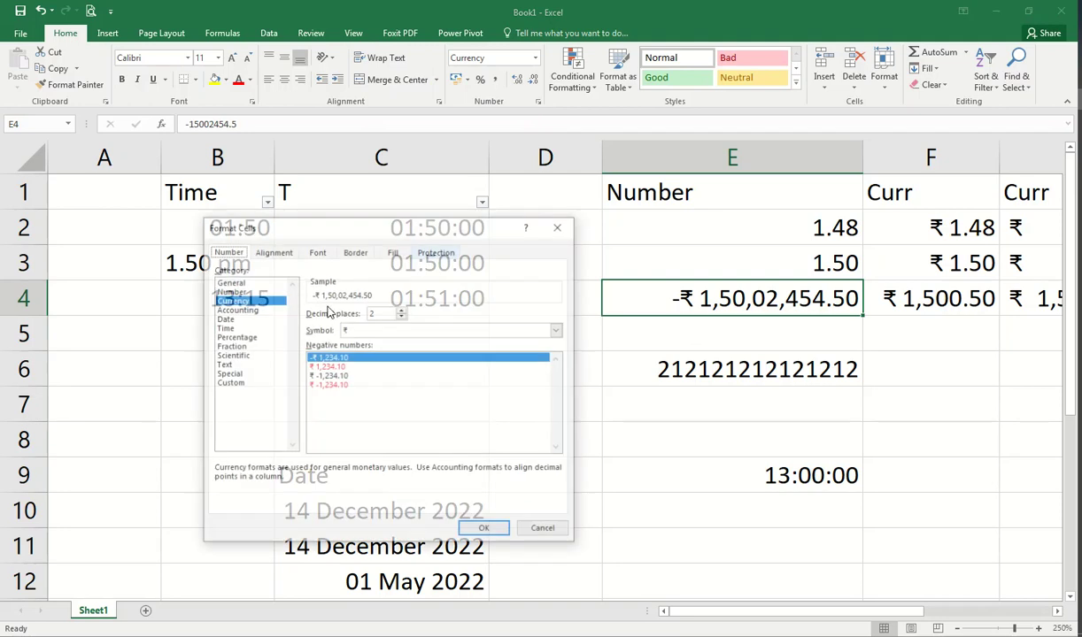
{"action": "left_click", "coordinate": [235, 310]}
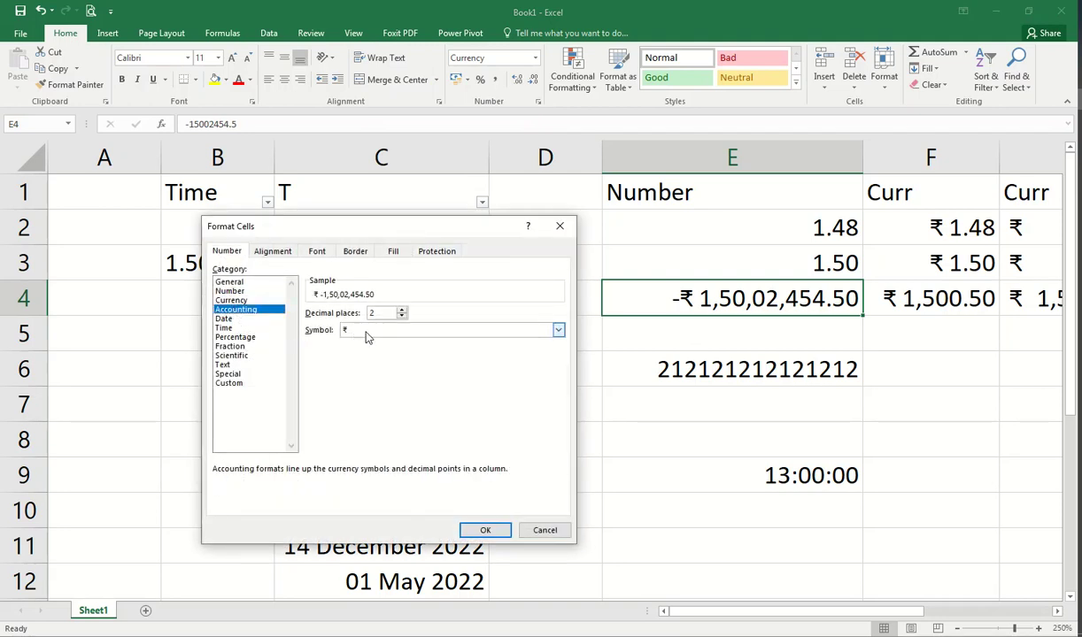
{"action": "left_click", "coordinate": [397, 333]}
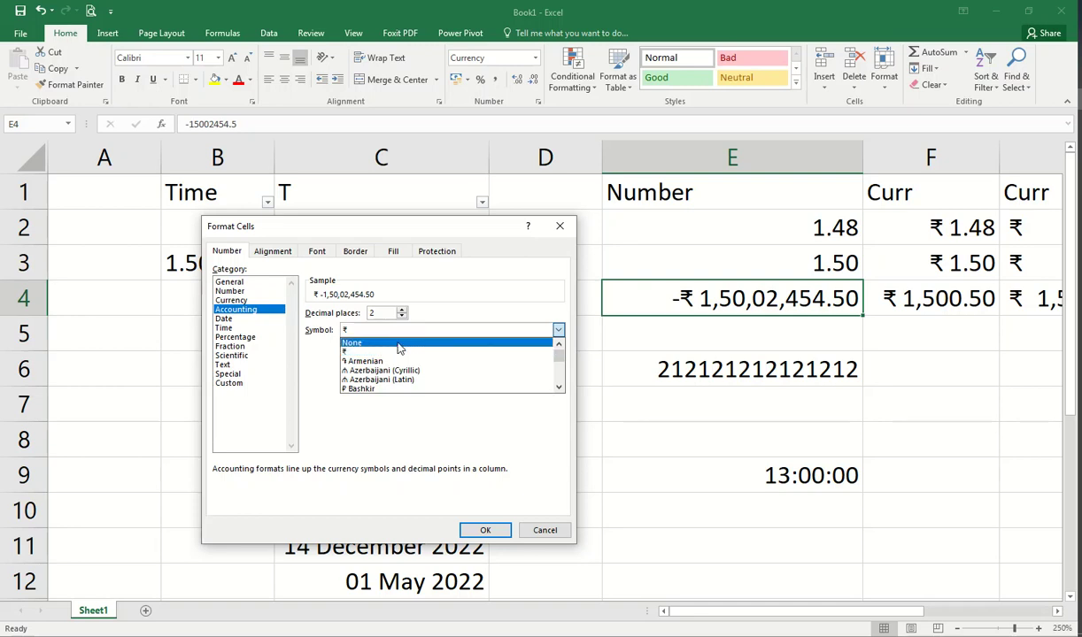
{"action": "scroll", "coordinate": [392, 363], "scroll_direction": "down", "scroll_amount": 6}
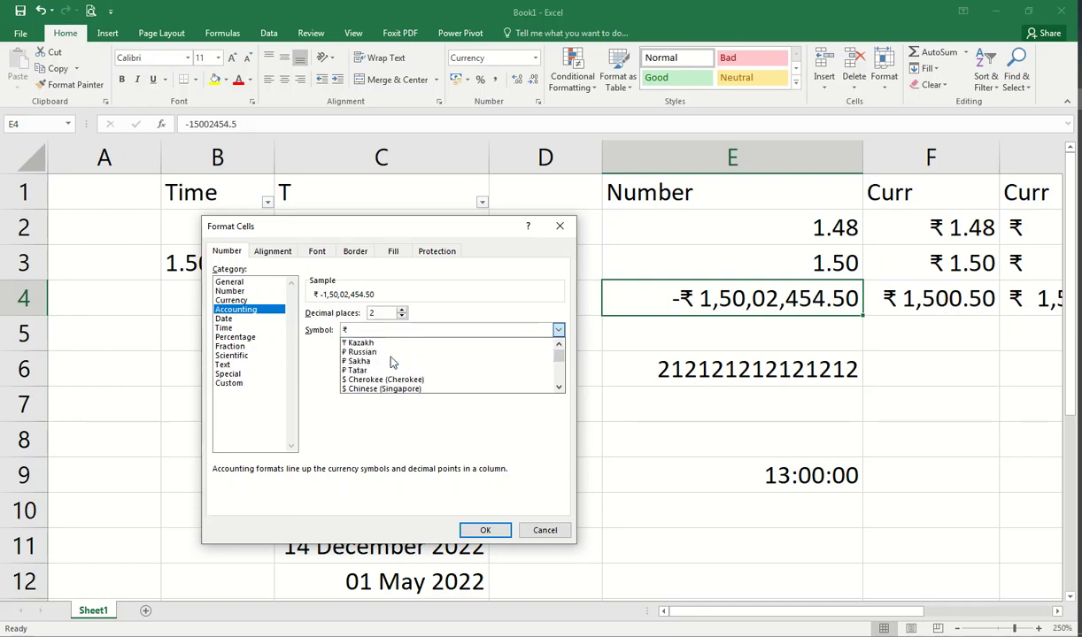
{"action": "scroll", "coordinate": [390, 368], "scroll_direction": "up", "scroll_amount": 1}
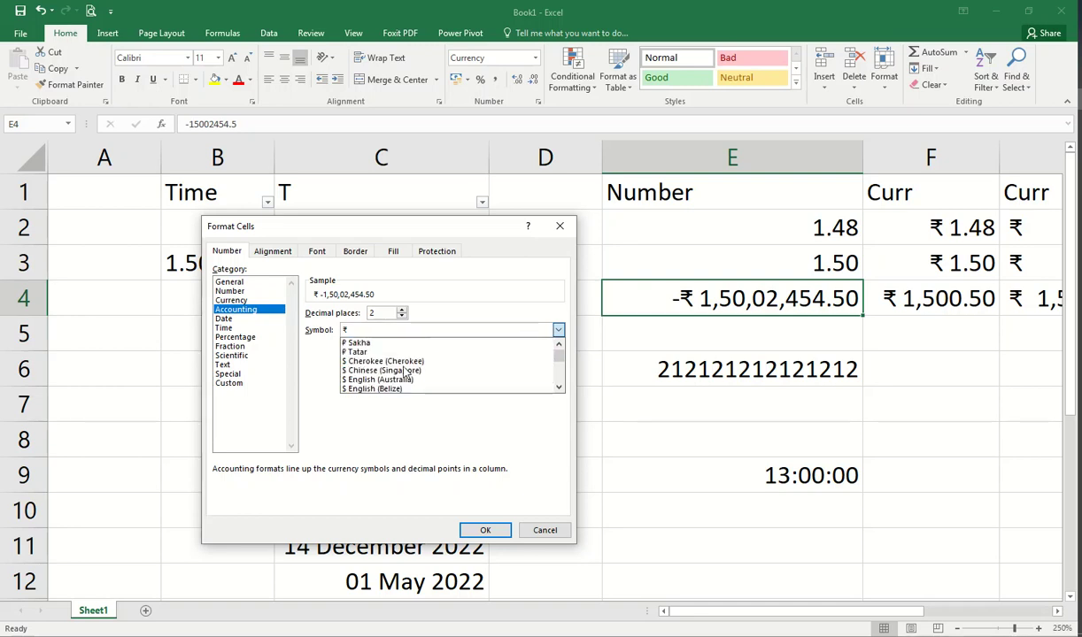
{"action": "scroll", "coordinate": [400, 381], "scroll_direction": "down", "scroll_amount": 1}
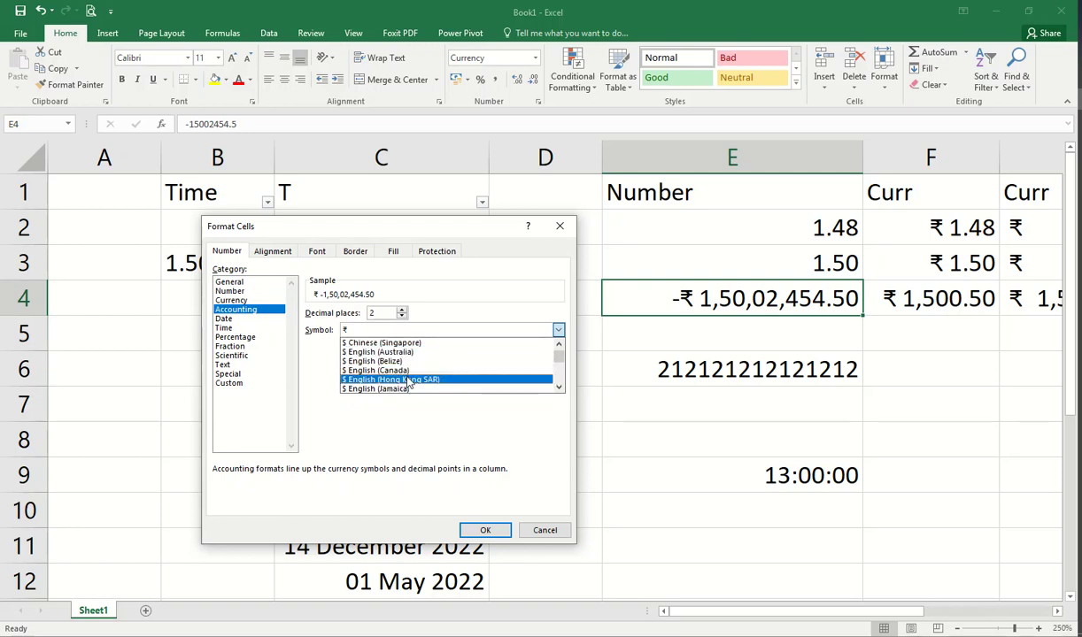
{"action": "left_click", "coordinate": [393, 370]}
{"action": "left_click", "coordinate": [485, 529]}
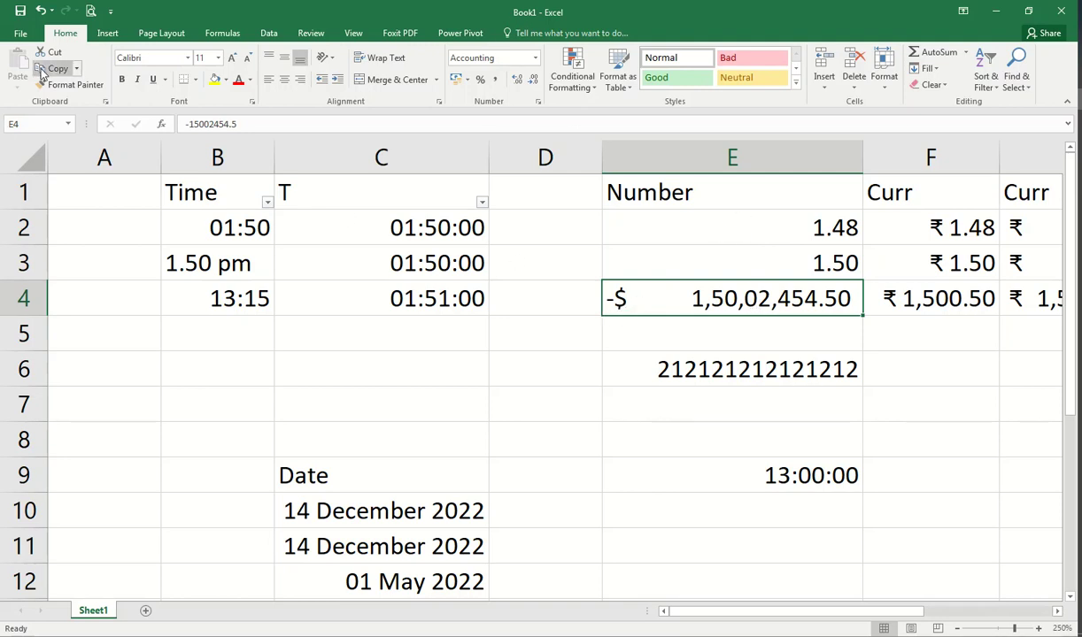
Copy the accounting format of cell E4 onto E2:E4 with Format Painter
{"action": "left_click", "coordinate": [744, 321]}
{"action": "left_click", "coordinate": [776, 305]}
{"action": "left_click", "coordinate": [70, 84]}
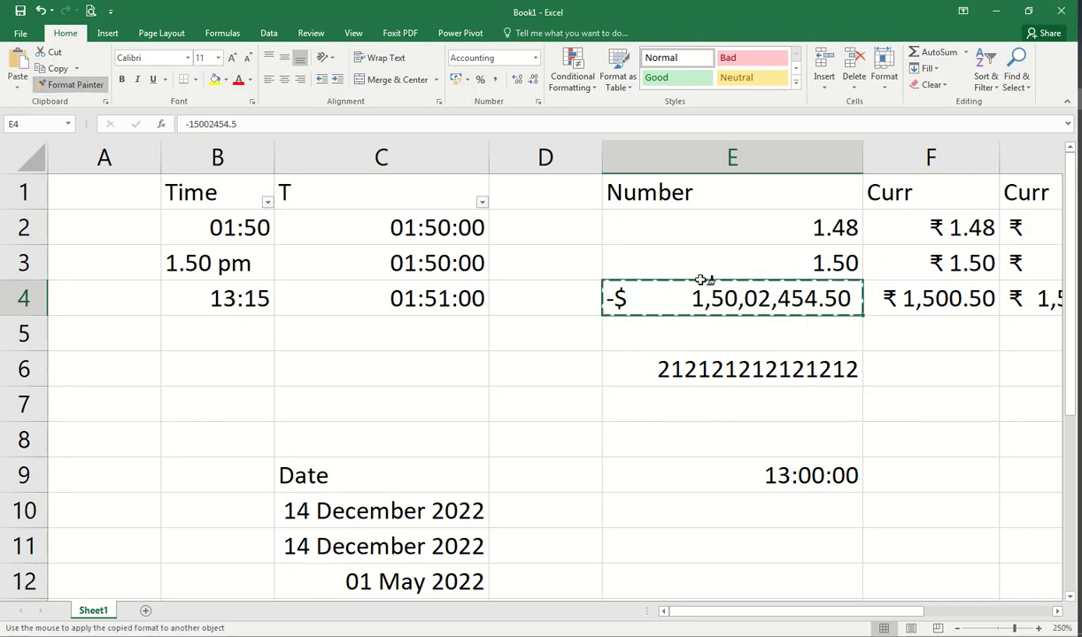
{"action": "left_click_drag", "start_coordinate": [776, 228], "coordinate": [772, 298]}
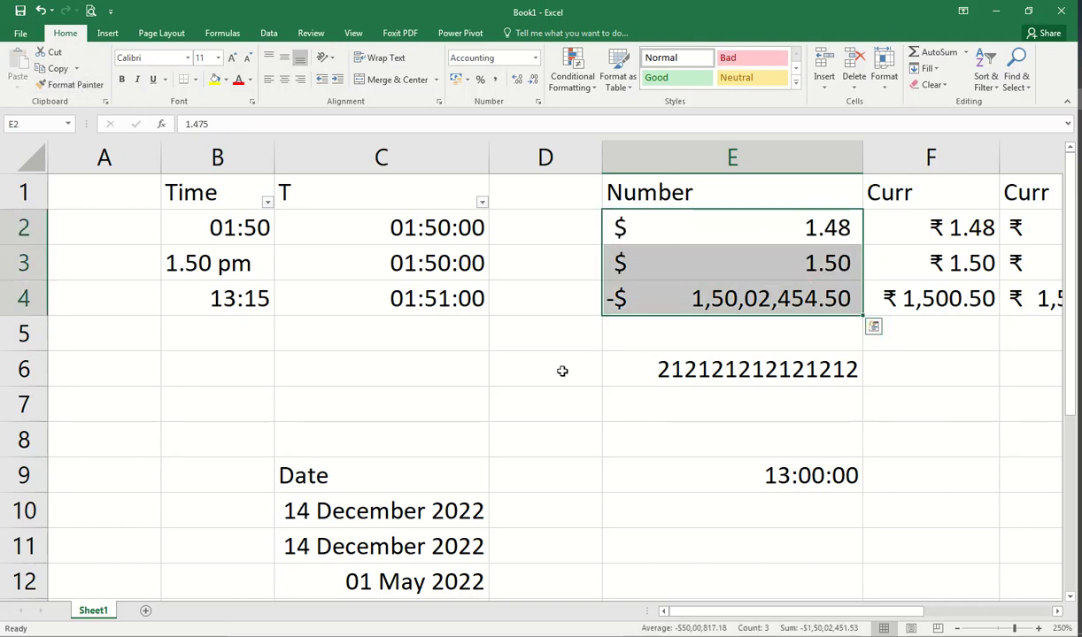
{"action": "left_click", "coordinate": [537, 102]}
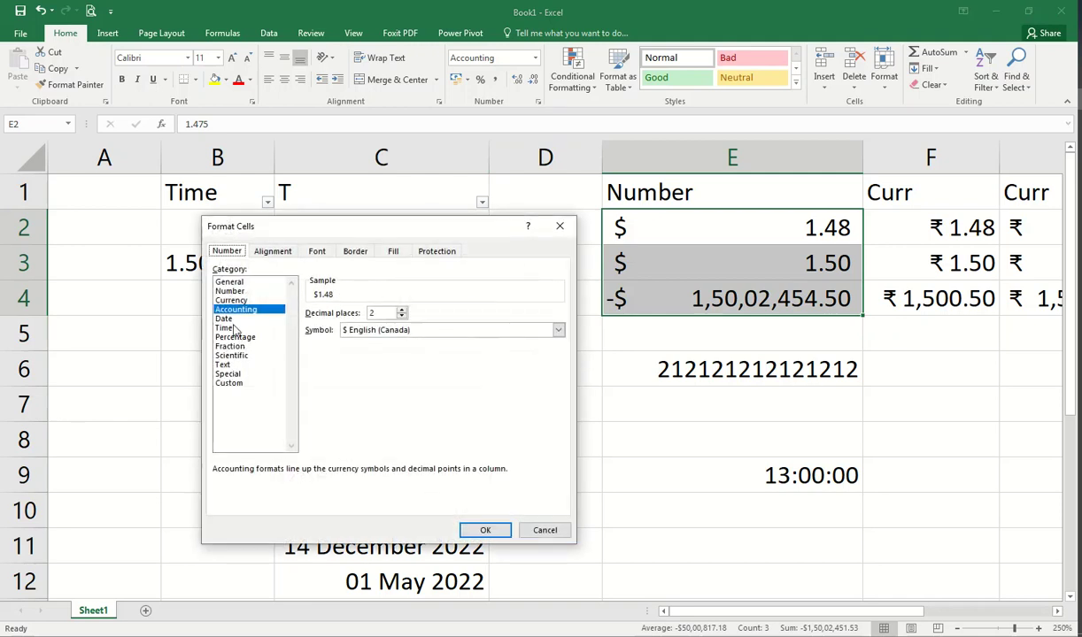
{"action": "left_click", "coordinate": [546, 528]}
Format the date in cell C10 with the 2012-03-14 date type
{"action": "left_click", "coordinate": [398, 512]}
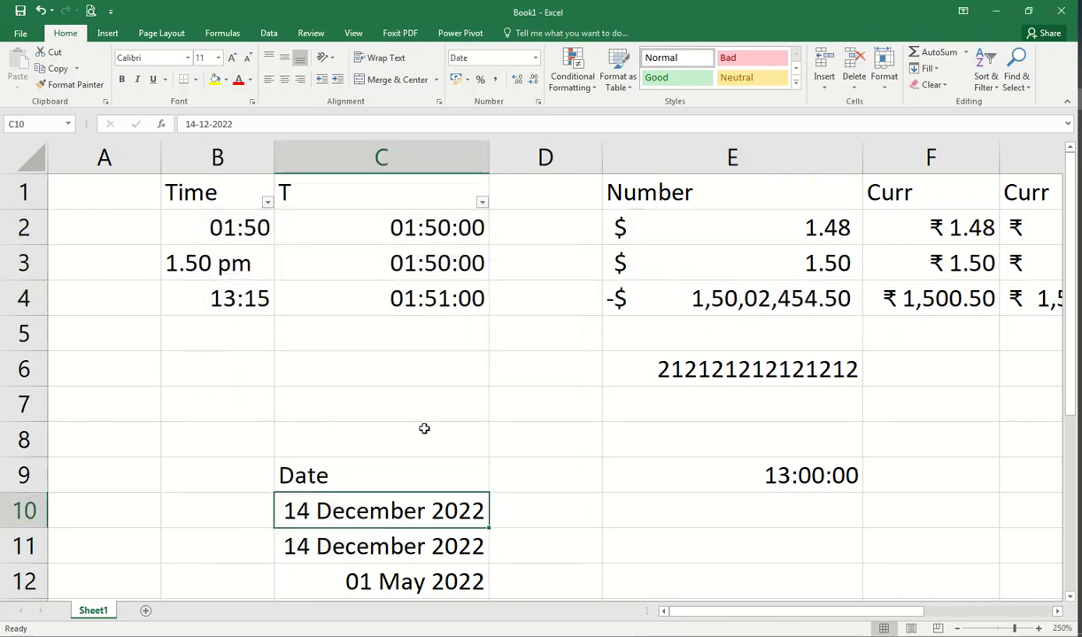
{"action": "left_click", "coordinate": [538, 103]}
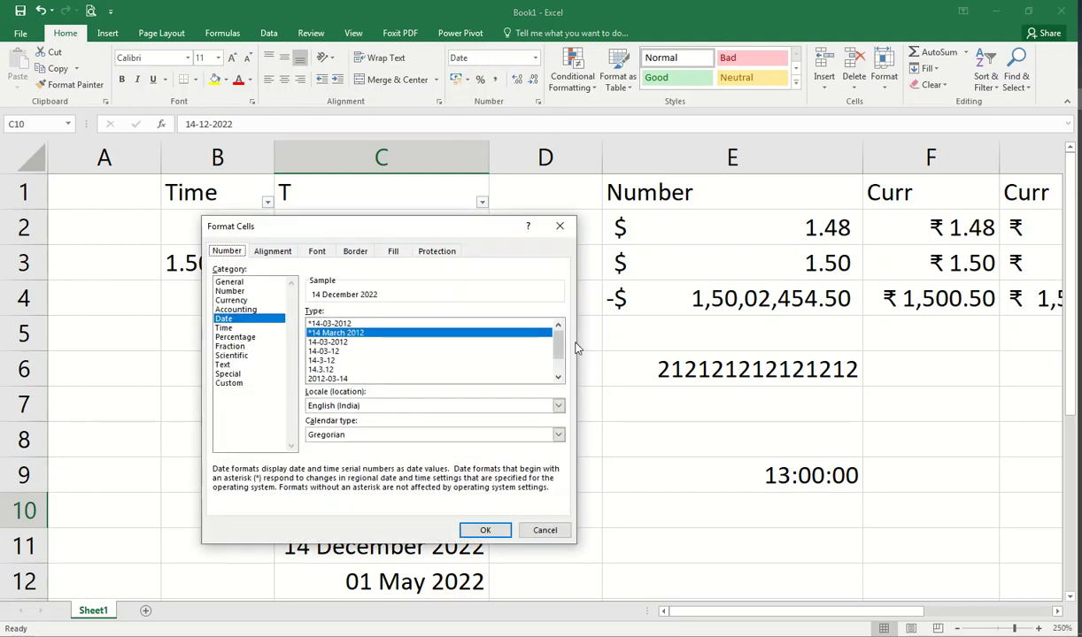
{"action": "left_click_drag", "start_coordinate": [340, 228], "coordinate": [679, 239]}
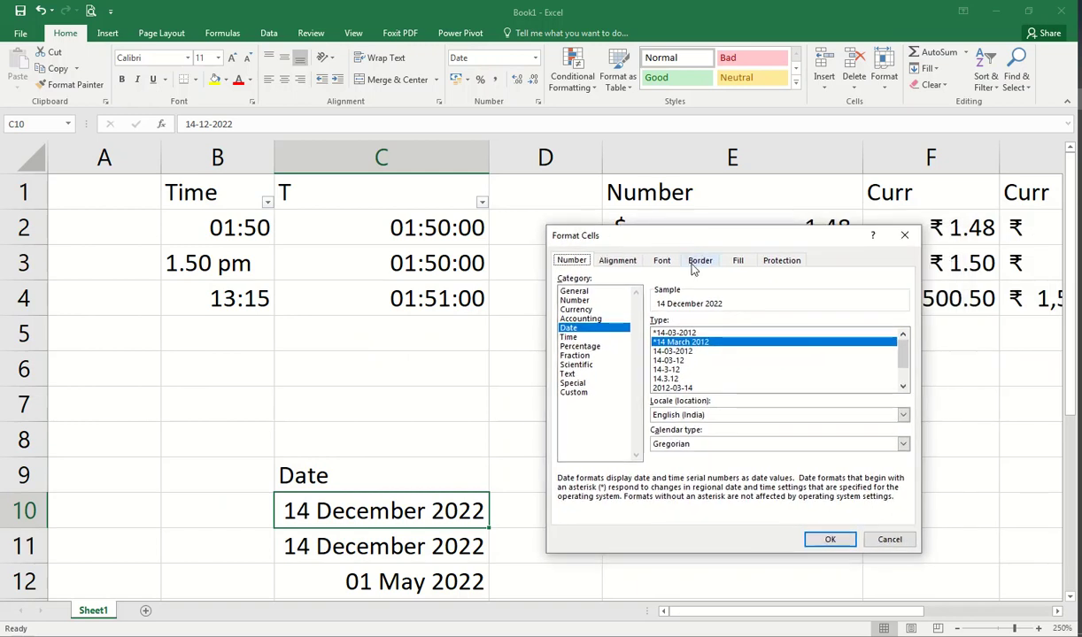
{"action": "left_click", "coordinate": [655, 386]}
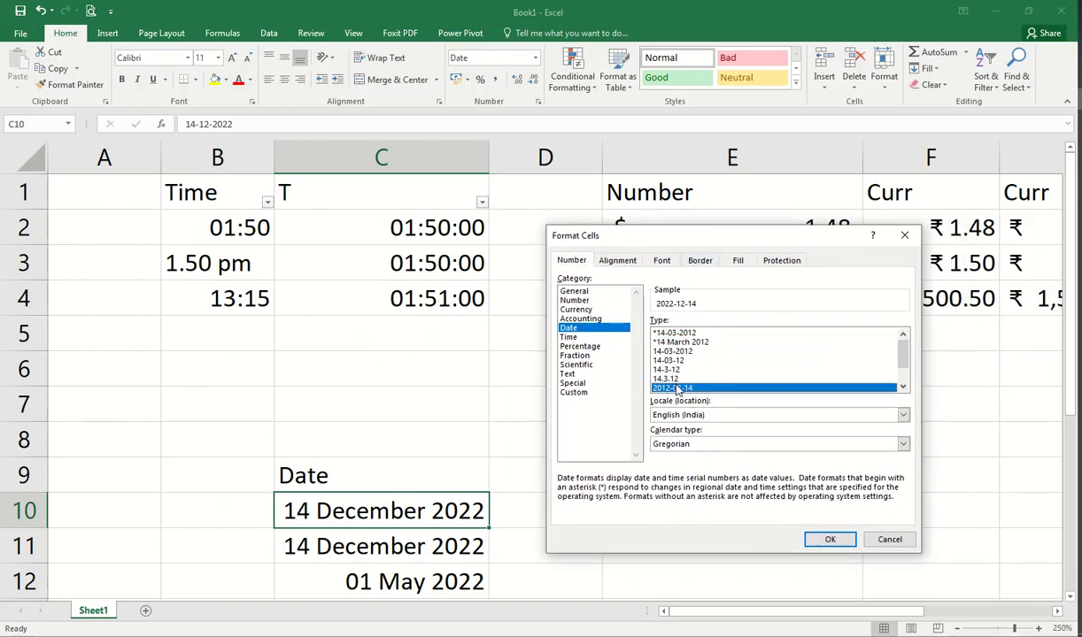
{"action": "left_click", "coordinate": [829, 539]}
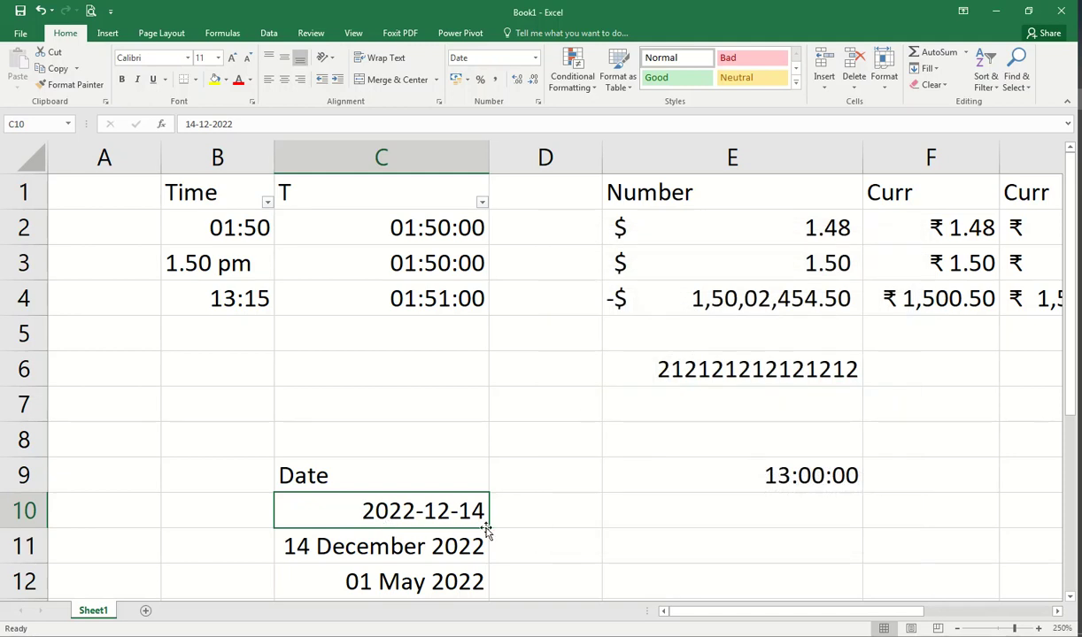
Format the date in cell C10 with the weekday date type Wednesday, 14 March, 2012
{"action": "left_click", "coordinate": [537, 101]}
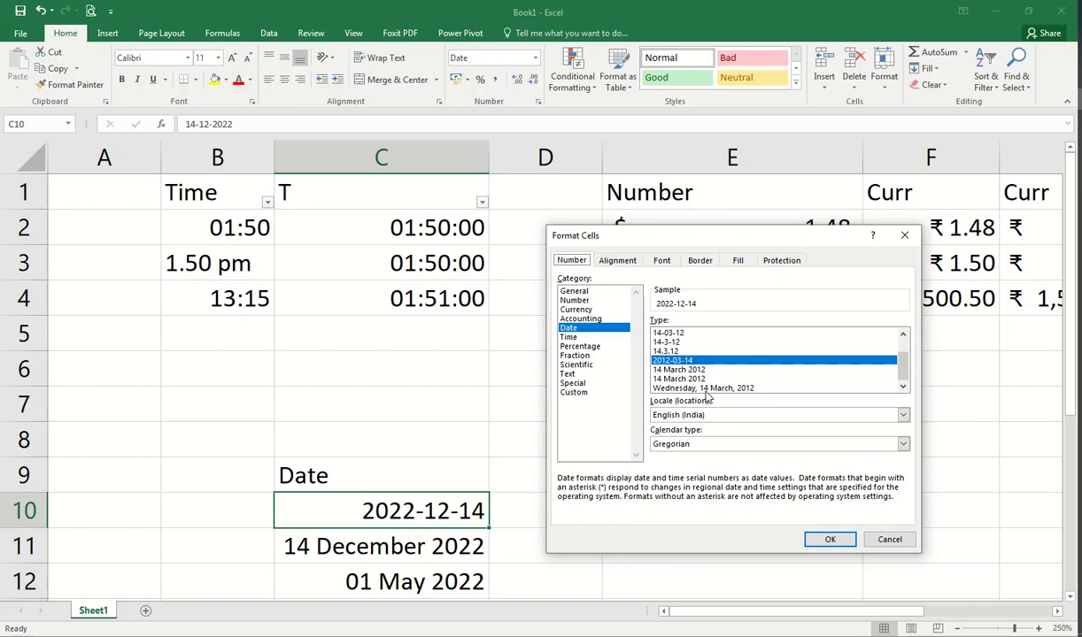
{"action": "left_click", "coordinate": [701, 387]}
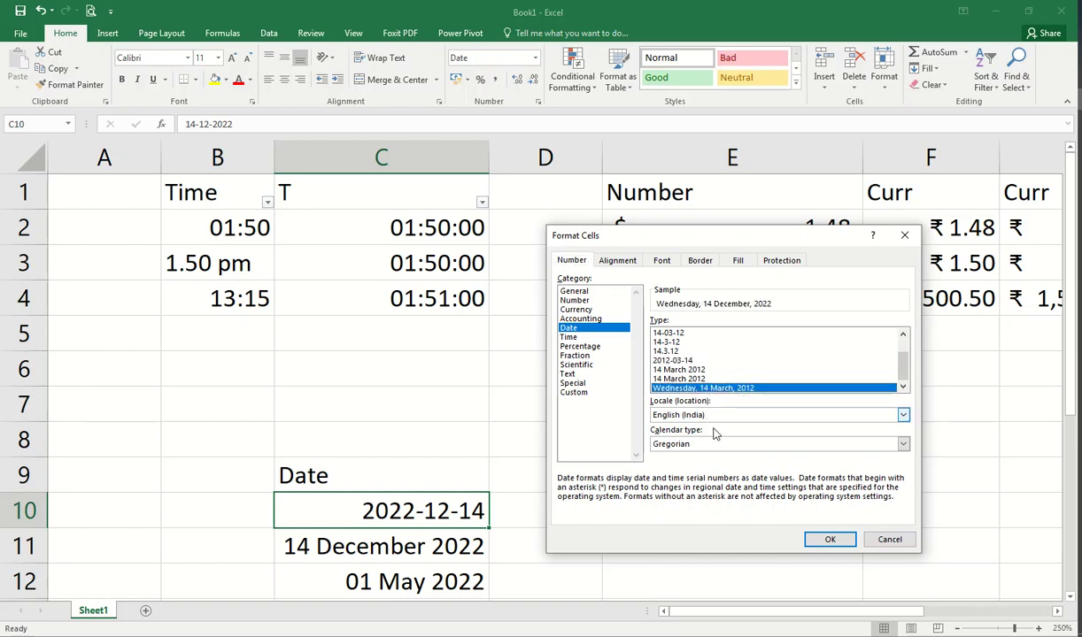
{"action": "left_click", "coordinate": [829, 539]}
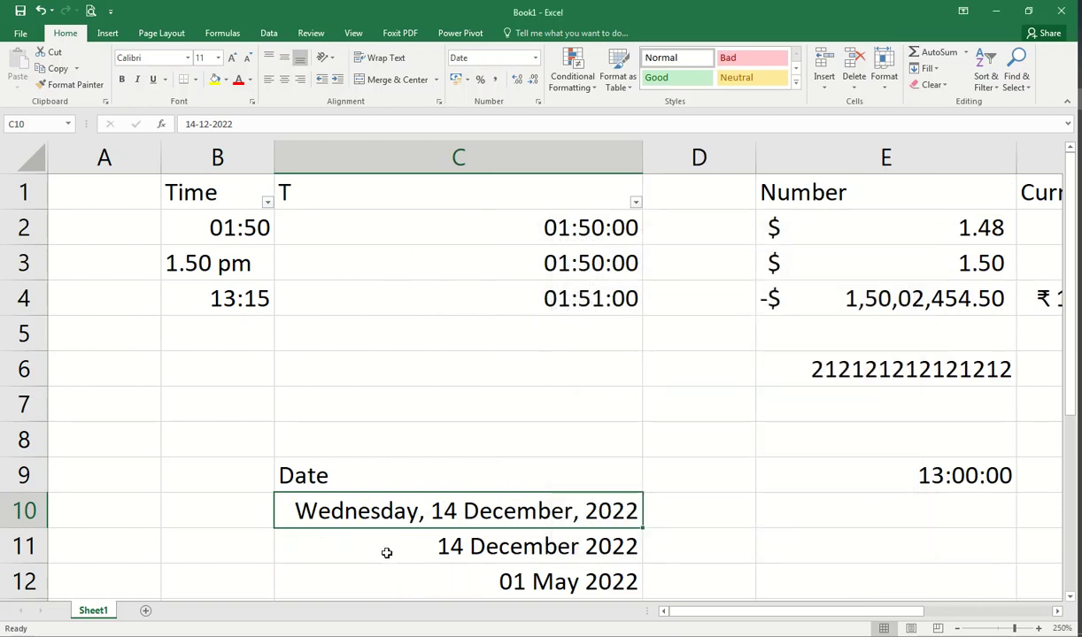
Change the year of the date in cell C10 to 2032, giving 14-12-2032
{"action": "double_click", "coordinate": [514, 511]}
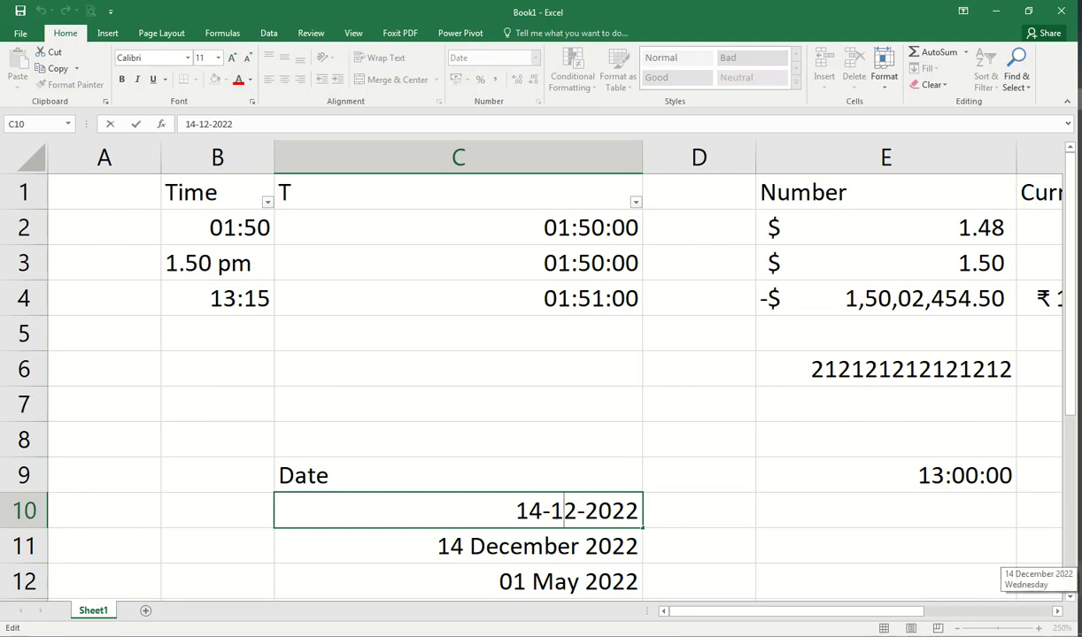
{"action": "left_click", "coordinate": [1039, 636]}
{"action": "left_click", "coordinate": [568, 507]}
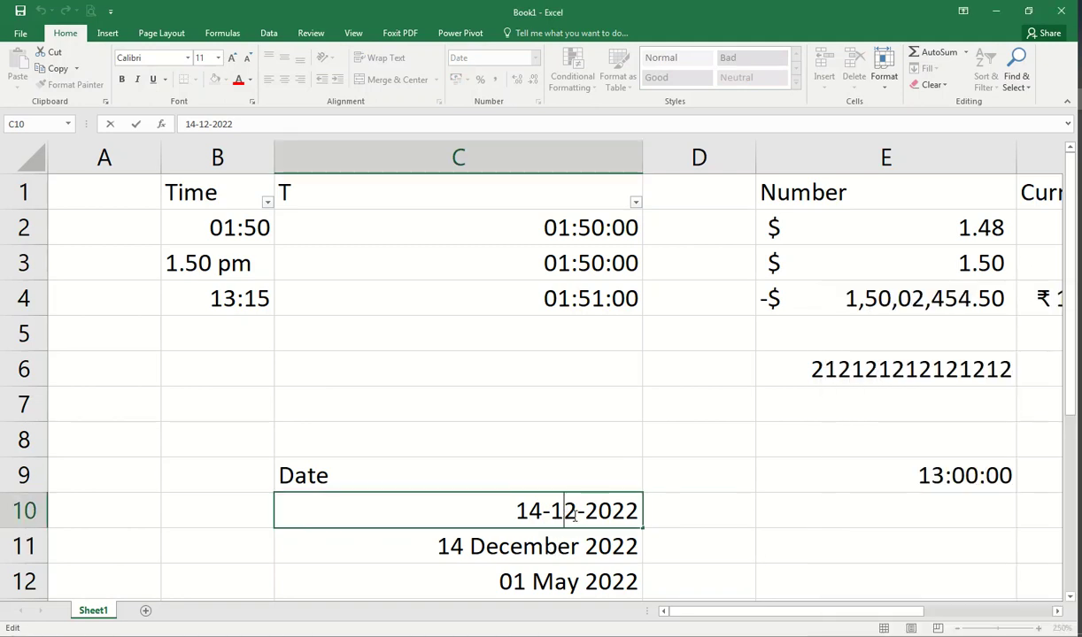
{"action": "left_click_drag", "start_coordinate": [610, 512], "coordinate": [671, 512]}
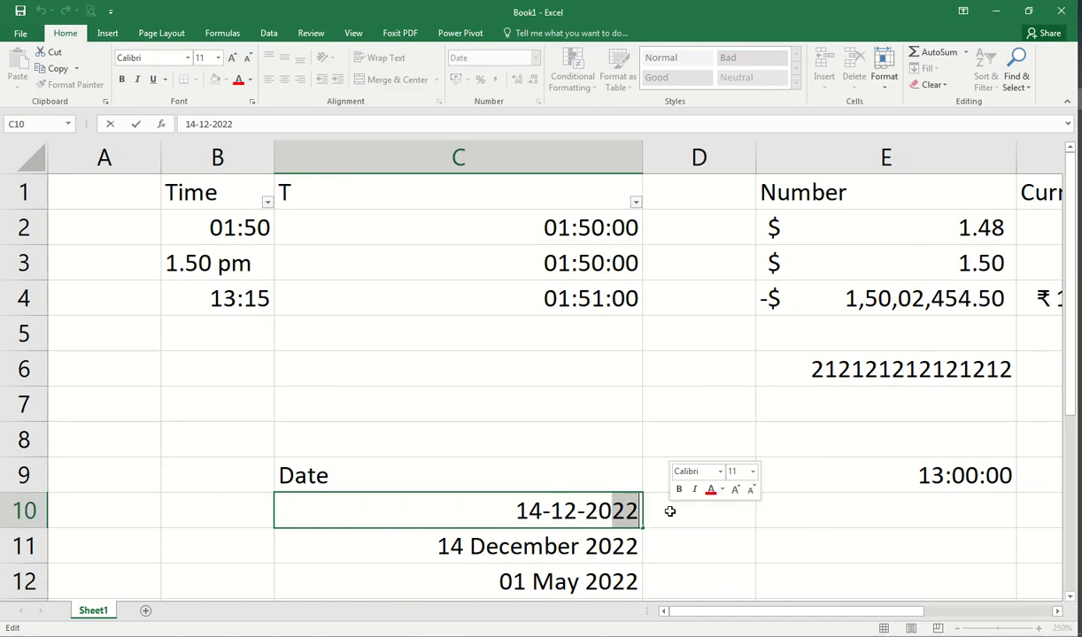
{"action": "type", "text": "32"}
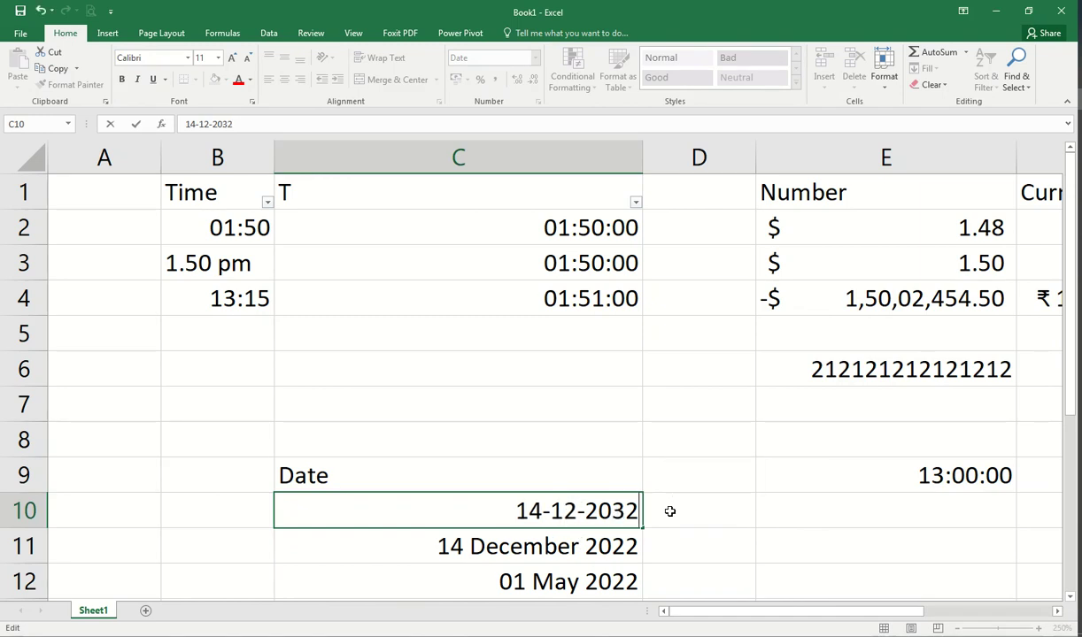
{"action": "key", "text": "Return"}
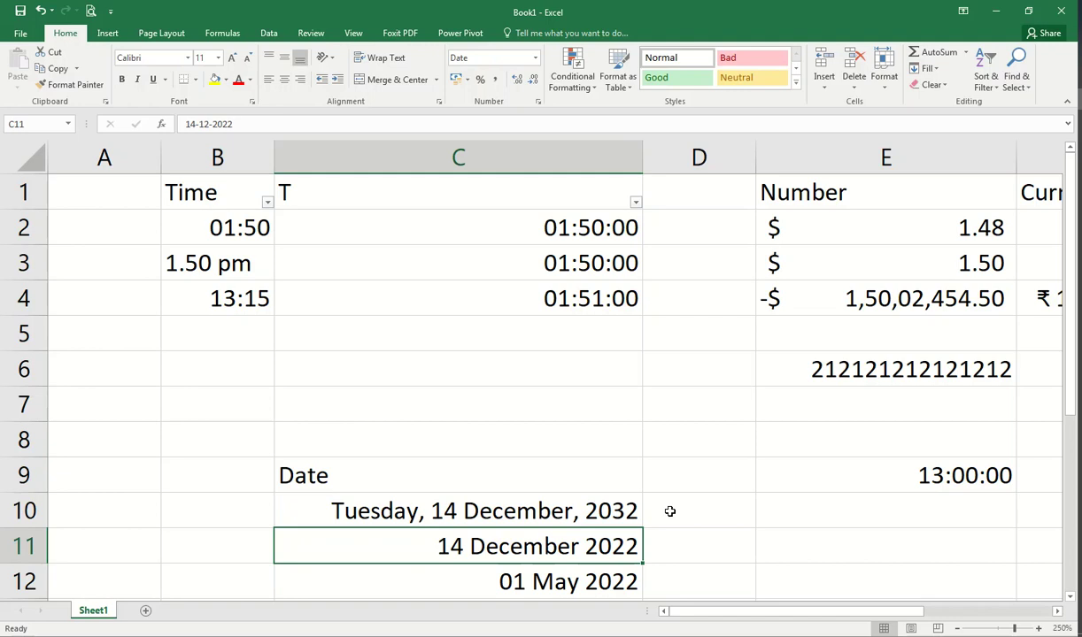
{"action": "left_click", "coordinate": [546, 508]}
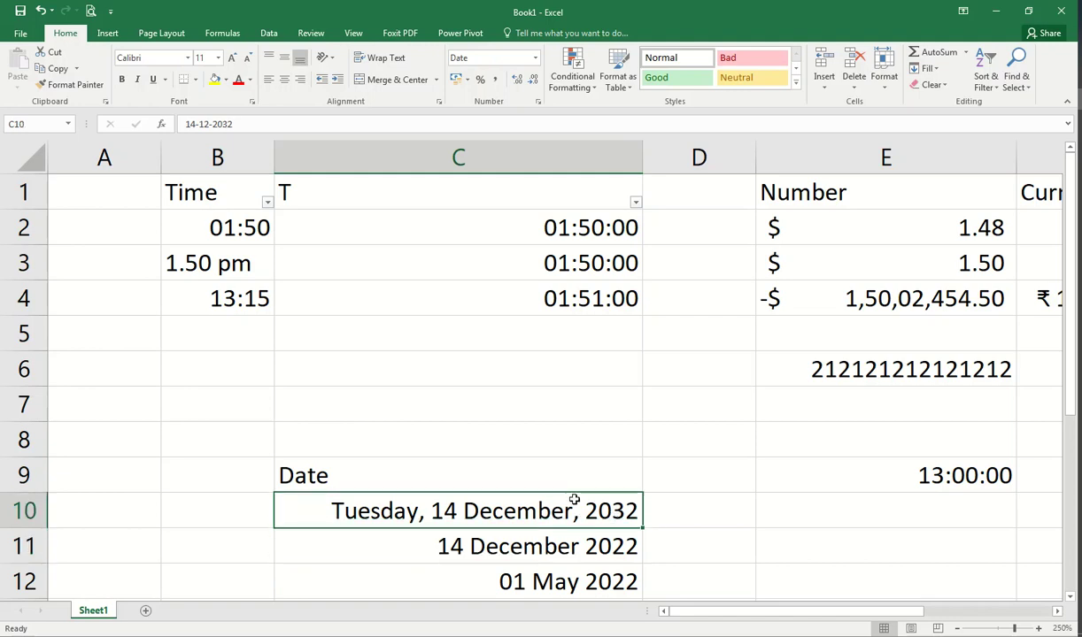
{"action": "double_click", "coordinate": [599, 511]}
{"action": "left_click_drag", "start_coordinate": [611, 510], "coordinate": [739, 505]}
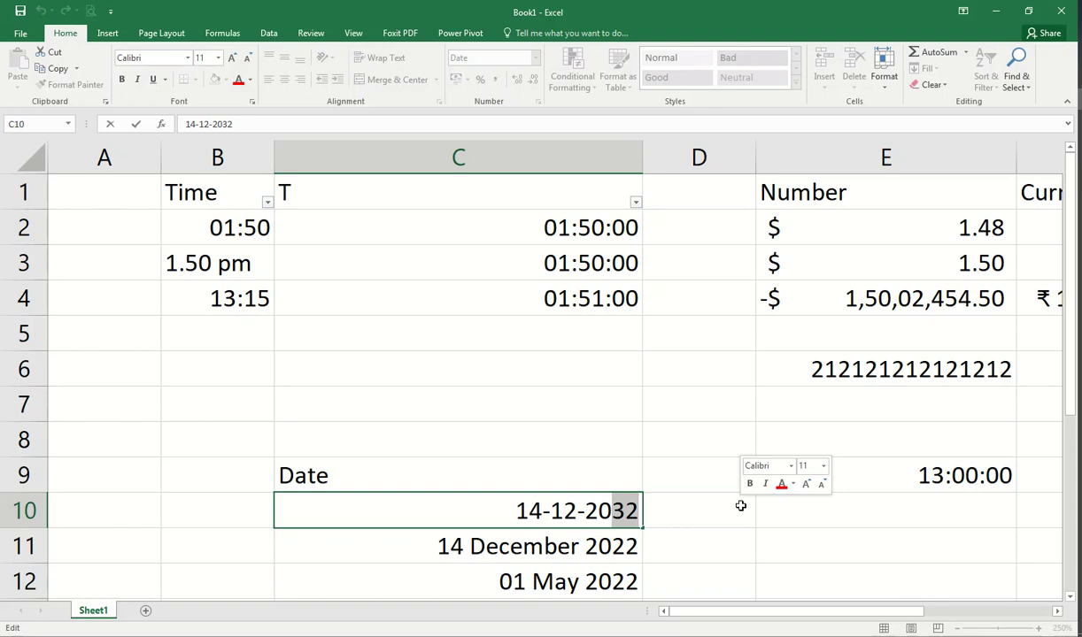
{"action": "key", "text": "Escape"}
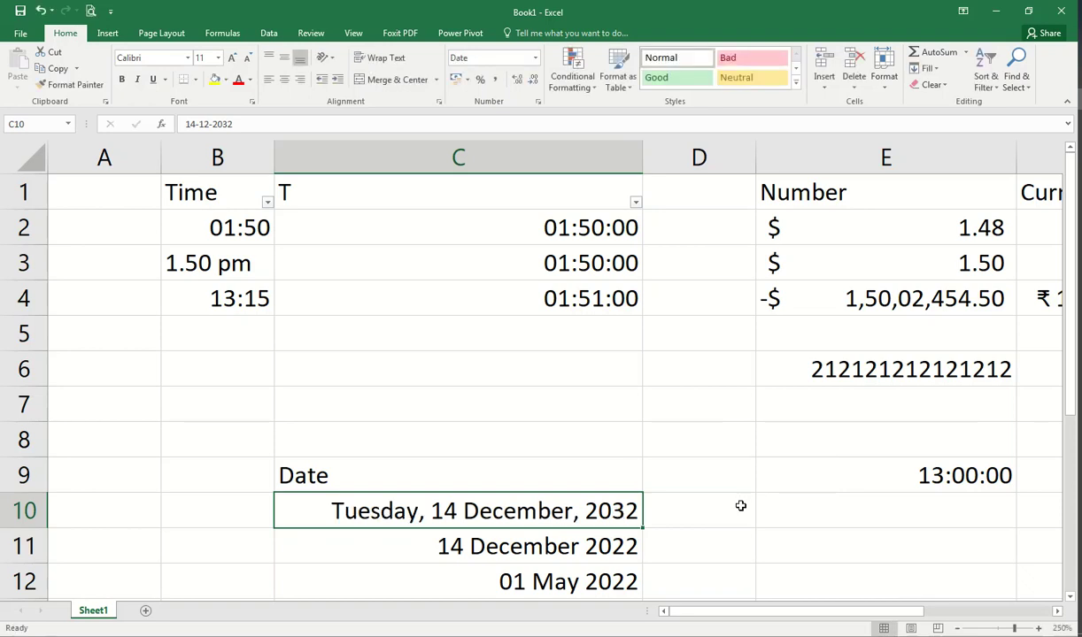
Replace the date in cell C10 with 1-12-2022
{"action": "type", "text": "1"}
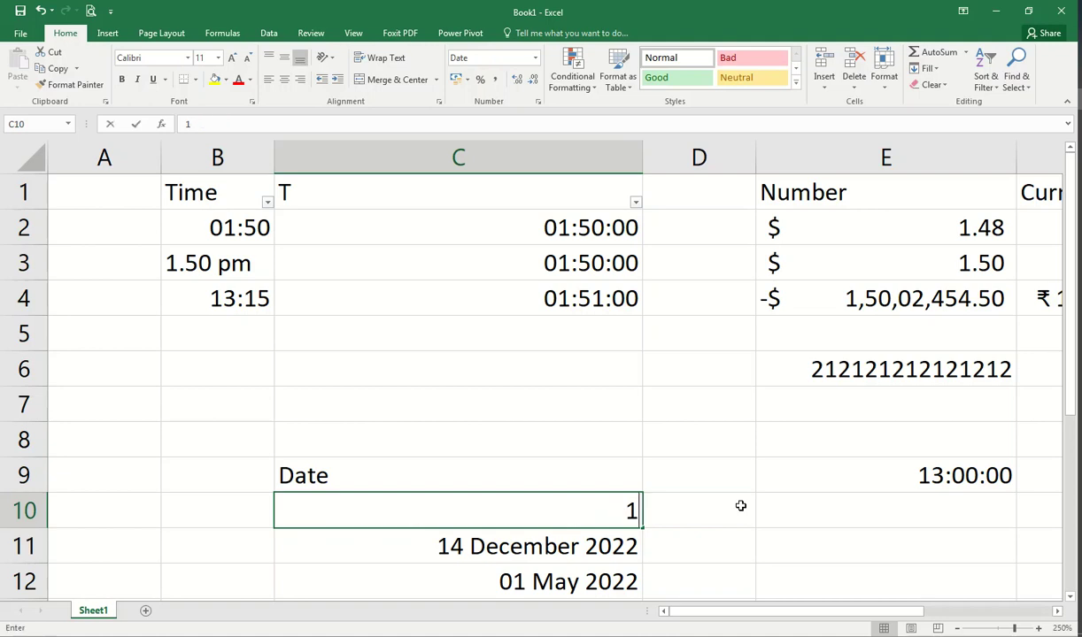
{"action": "type", "text": "-12-2022"}
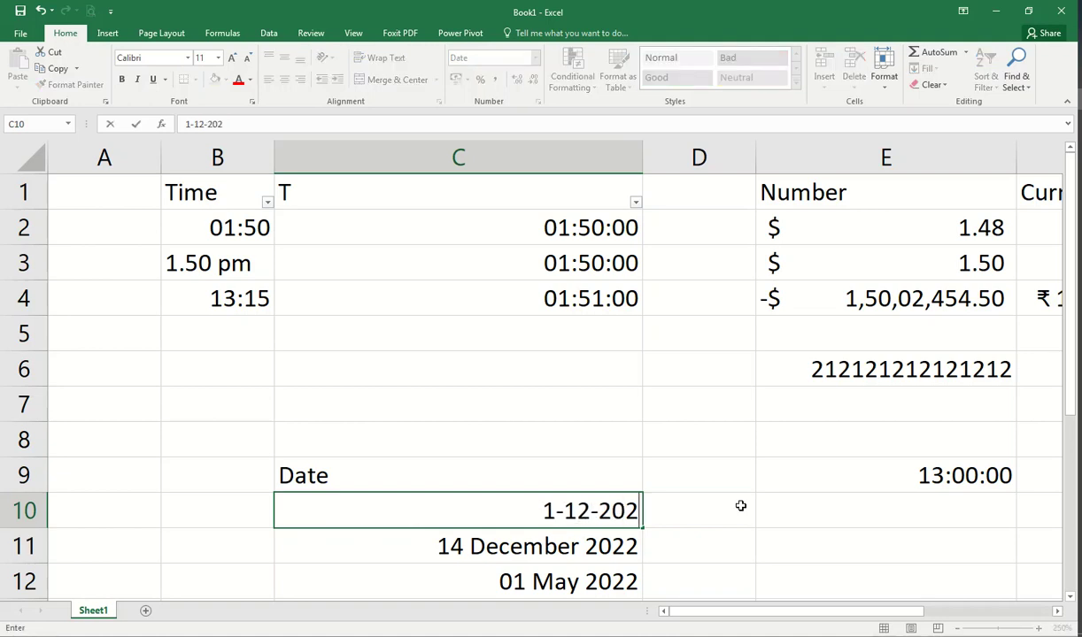
{"action": "key", "text": "Return"}
{"action": "left_click", "coordinate": [560, 516]}
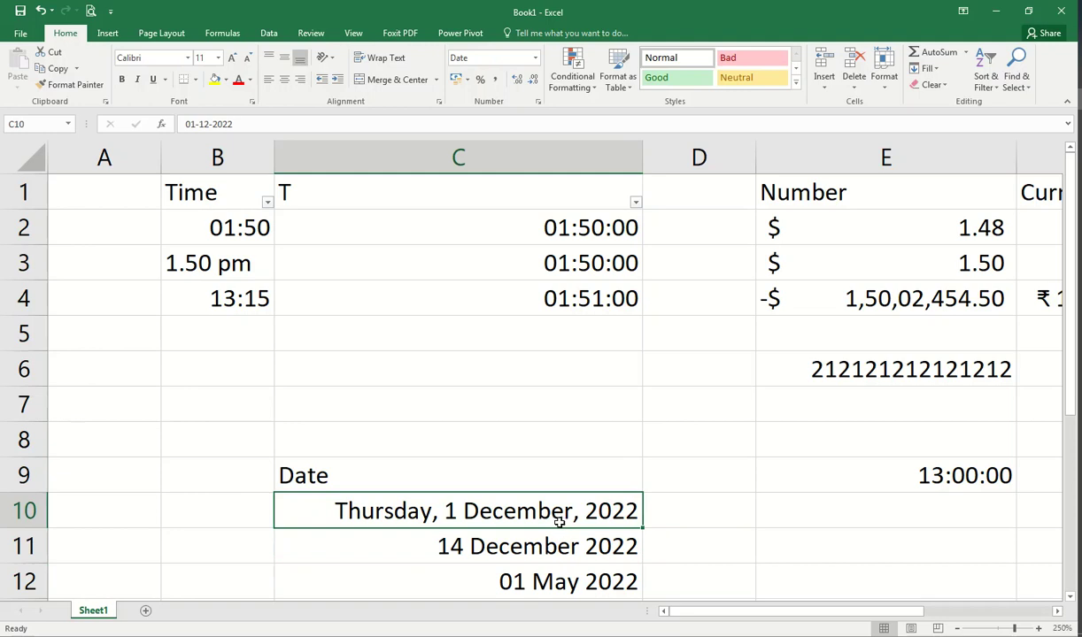
Change the year of the date in cell C10 to 2032, giving 01-12-2032
{"action": "double_click", "coordinate": [622, 514]}
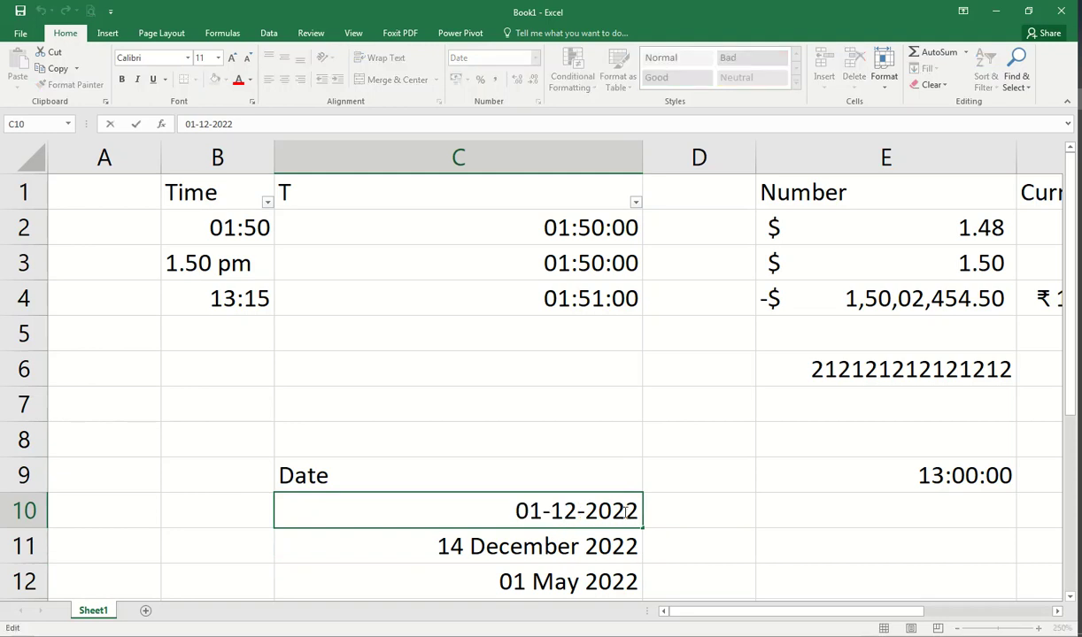
{"action": "left_click_drag", "start_coordinate": [629, 512], "coordinate": [656, 507]}
{"action": "key", "text": "BackSpace"}
{"action": "key", "text": "BackSpace"}
{"action": "type", "text": "3"}
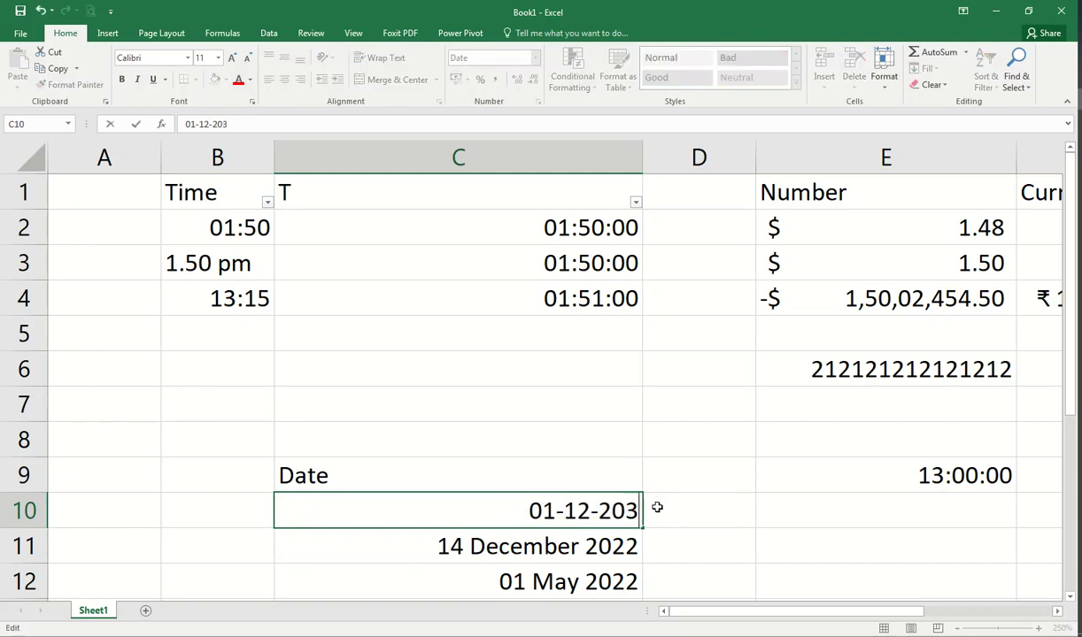
{"action": "type", "text": "2"}
{"action": "key", "text": "Return"}
{"action": "key", "text": "Up"}
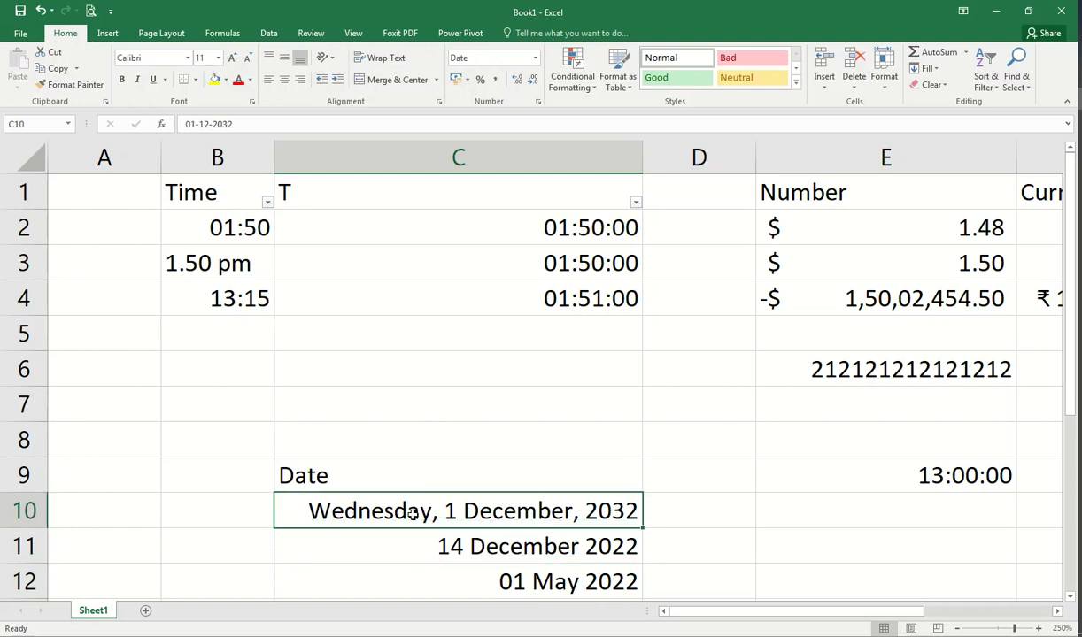
Preview the 14.3.12 and 14 March 2012 date types for cell C10 in Format Cells
{"action": "left_click", "coordinate": [538, 101]}
{"action": "scroll", "coordinate": [706, 366], "scroll_direction": "up", "scroll_amount": 1}
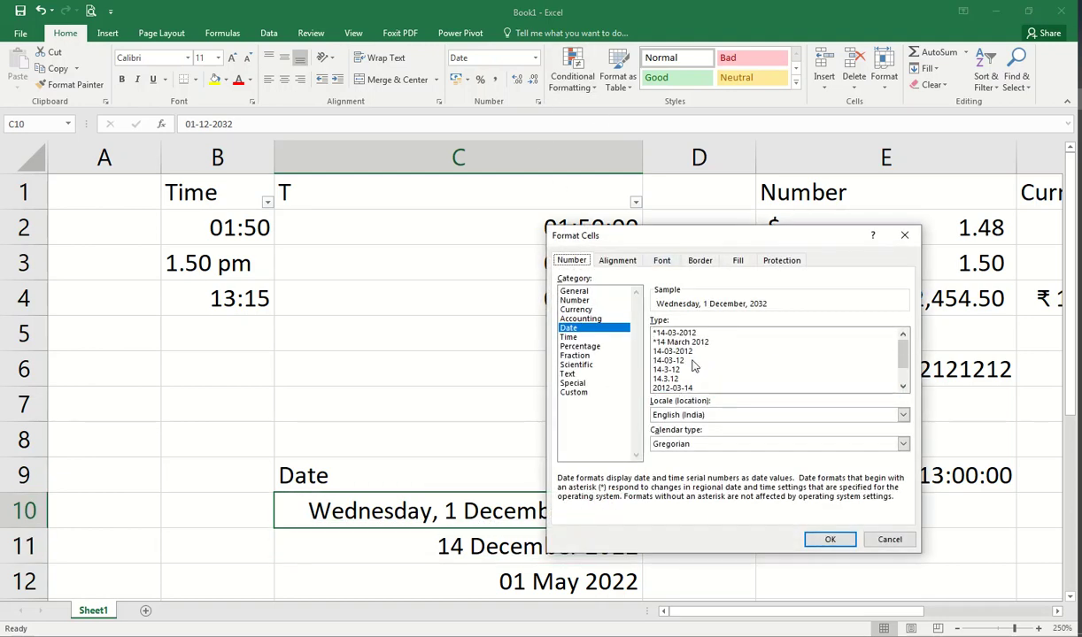
{"action": "left_click", "coordinate": [683, 380]}
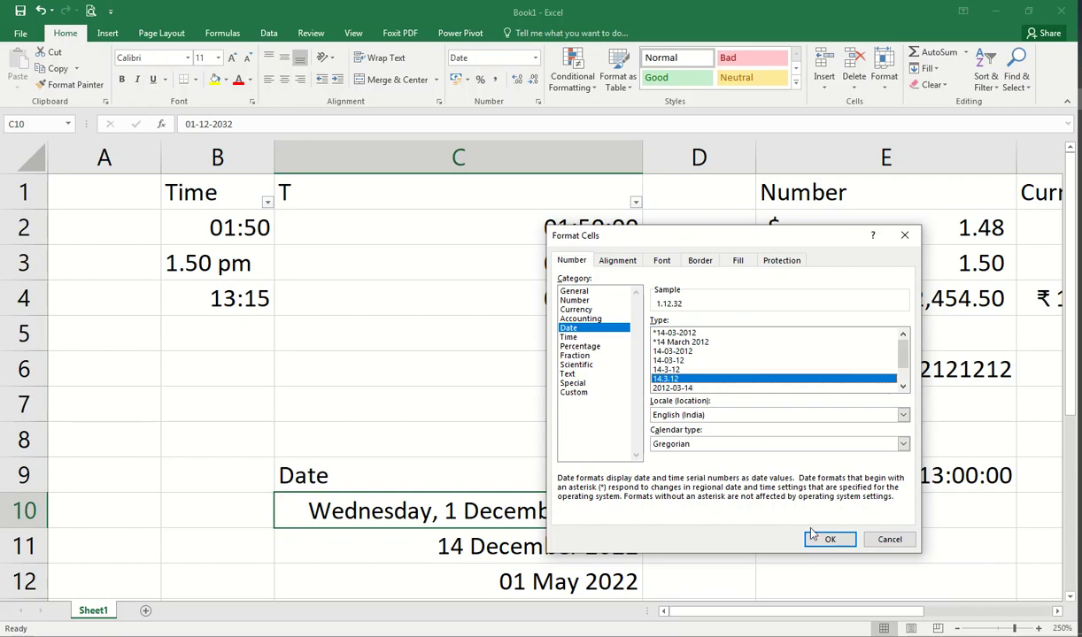
{"action": "scroll", "coordinate": [686, 368], "scroll_direction": "down", "scroll_amount": 1}
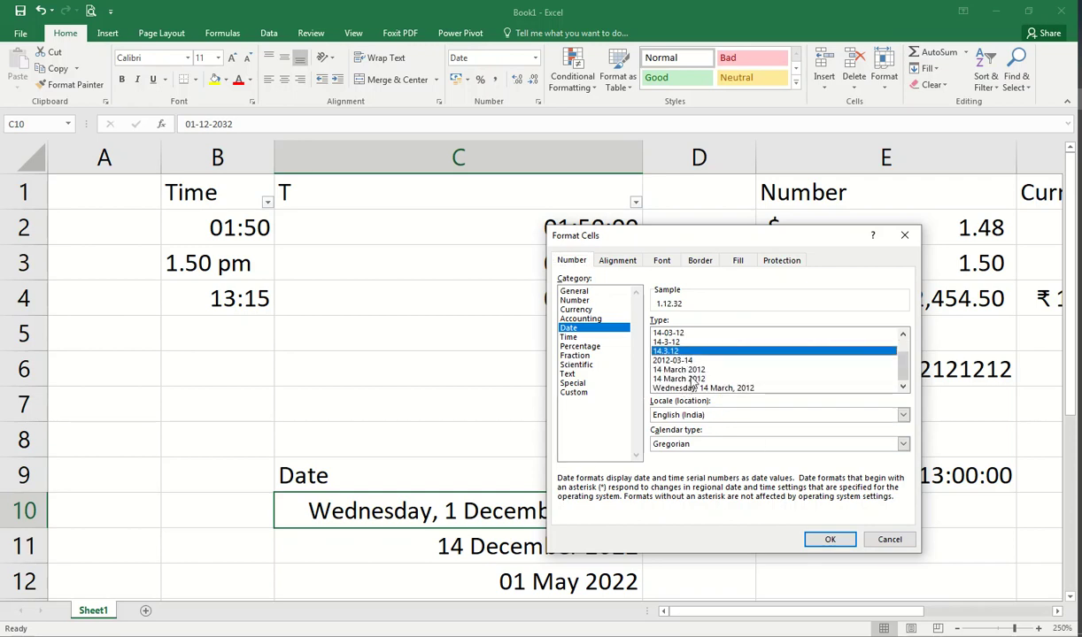
{"action": "left_click", "coordinate": [691, 379]}
{"action": "scroll", "coordinate": [693, 376], "scroll_direction": "up", "scroll_amount": 1}
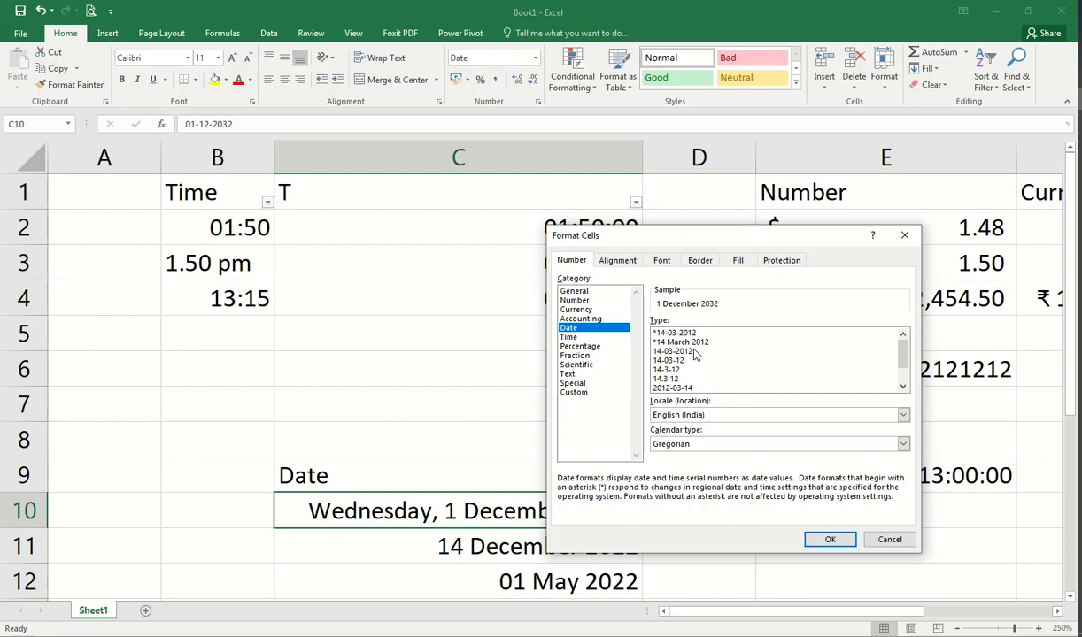
{"action": "left_click", "coordinate": [567, 337]}
{"action": "left_click", "coordinate": [841, 538]}
{"action": "scroll", "coordinate": [765, 473], "scroll_direction": "down", "scroll_amount": 3}
{"action": "scroll", "coordinate": [766, 472], "scroll_direction": "up", "scroll_amount": 3}
Format the time in cell C2 with the 1.30.55 PM time type
{"action": "left_click", "coordinate": [575, 227]}
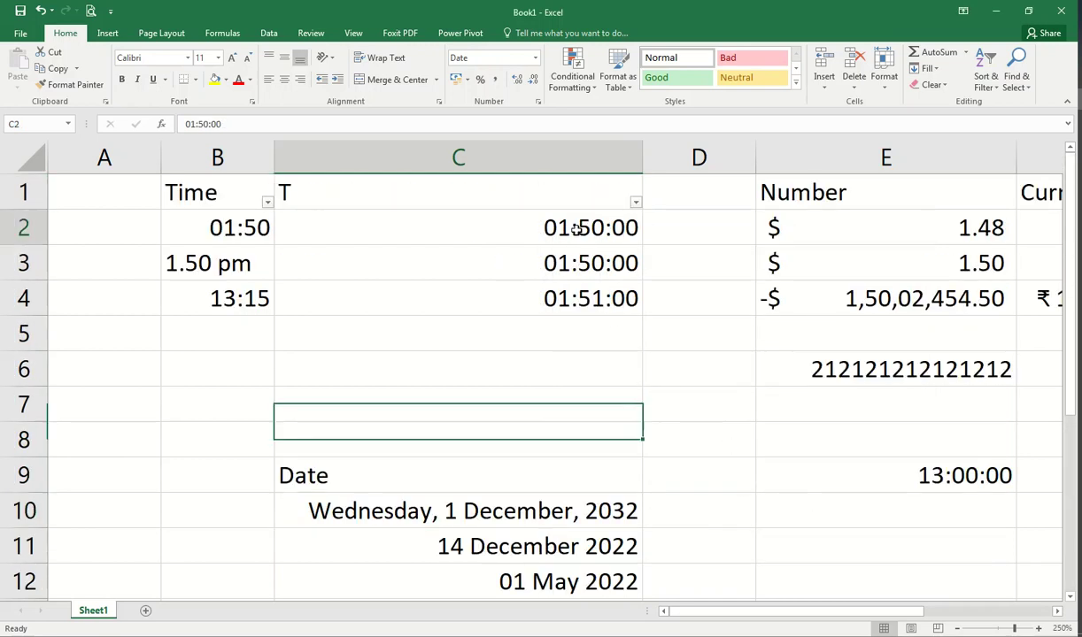
{"action": "left_click", "coordinate": [537, 103]}
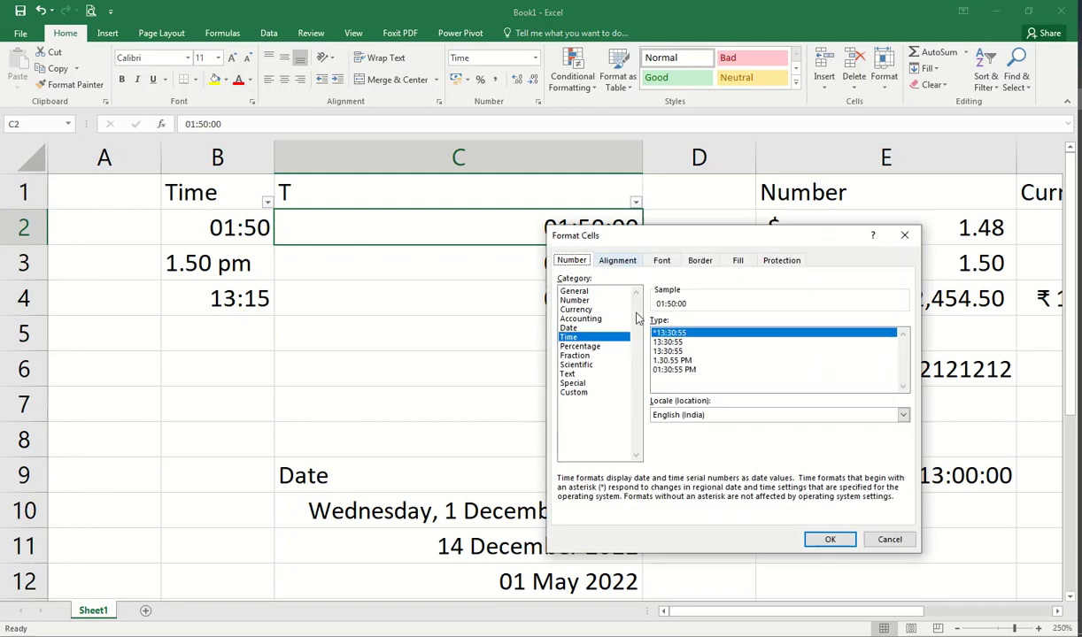
{"action": "left_click", "coordinate": [672, 360]}
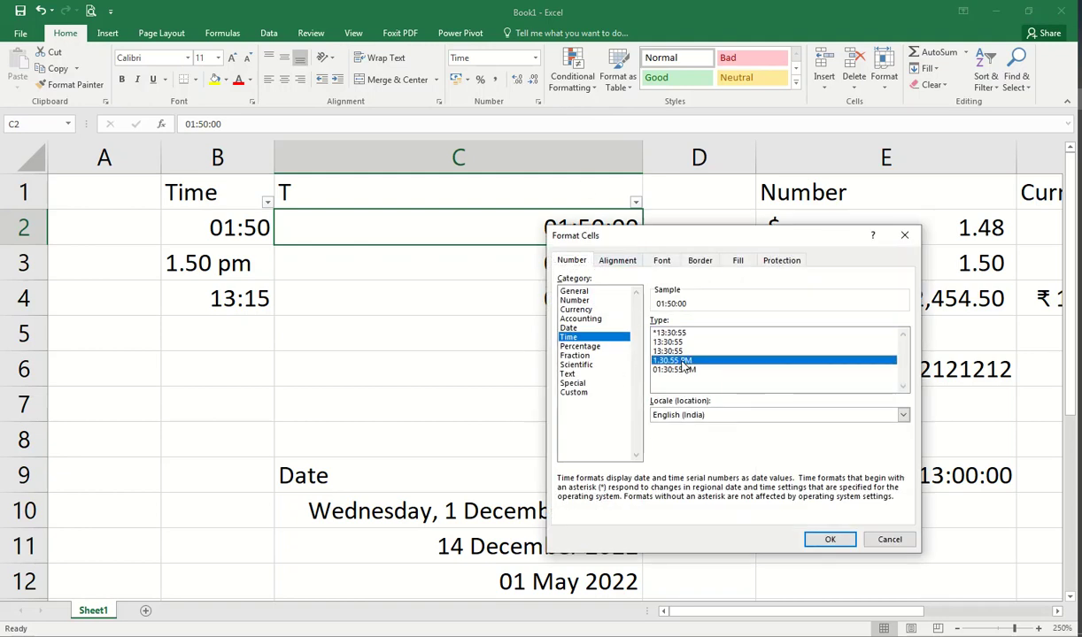
{"action": "left_click", "coordinate": [829, 541]}
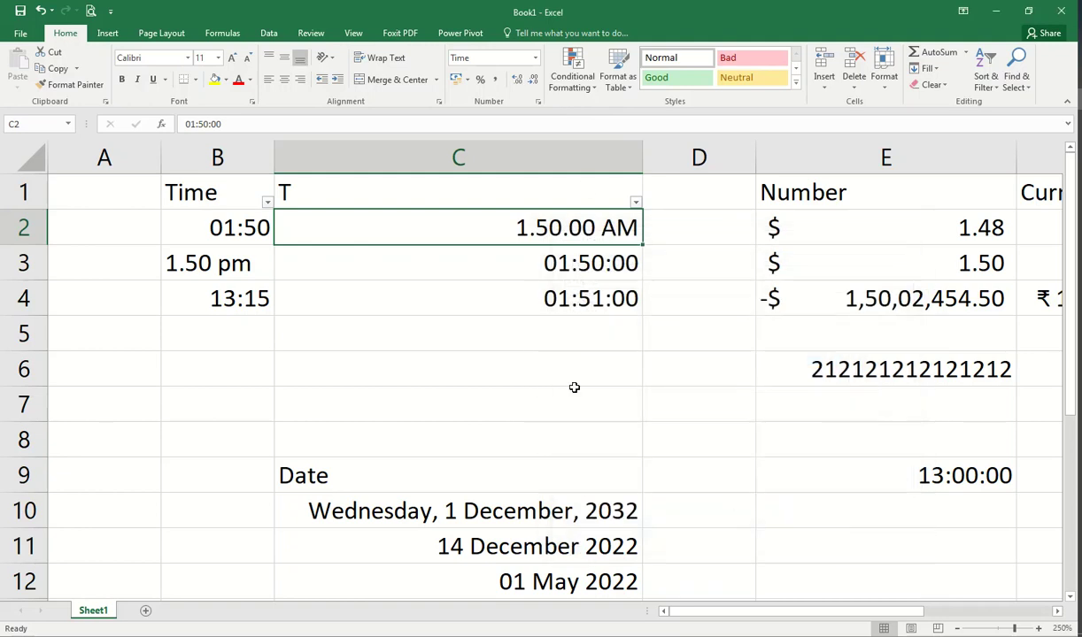
Format the time in cell C2 with the 01:30:55 PM time type
{"action": "left_click", "coordinate": [537, 101]}
{"action": "left_click", "coordinate": [673, 369]}
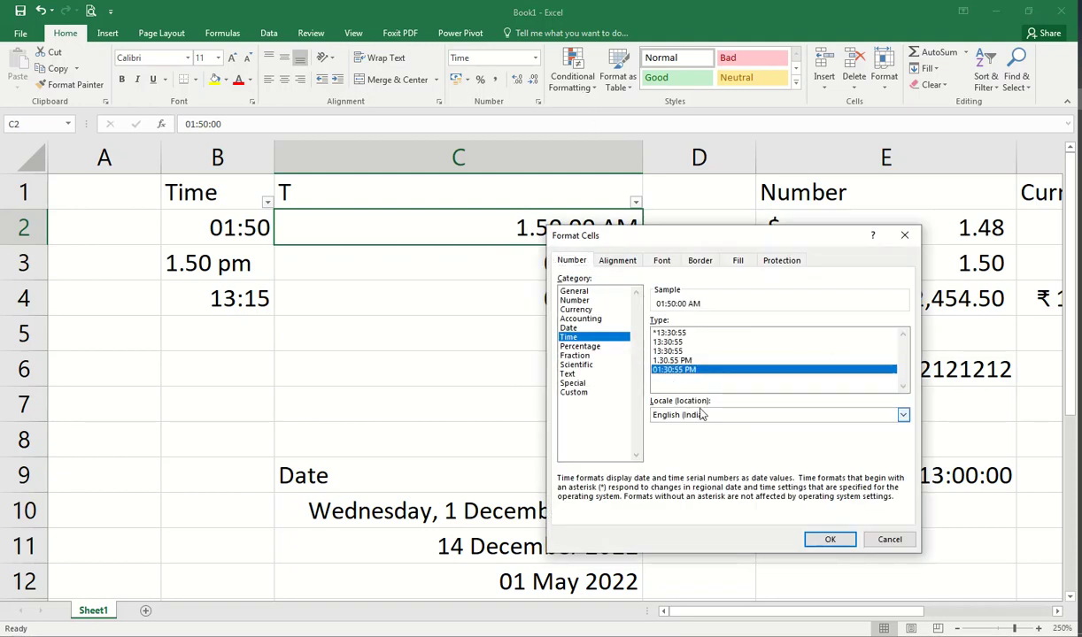
{"action": "left_click", "coordinate": [829, 539]}
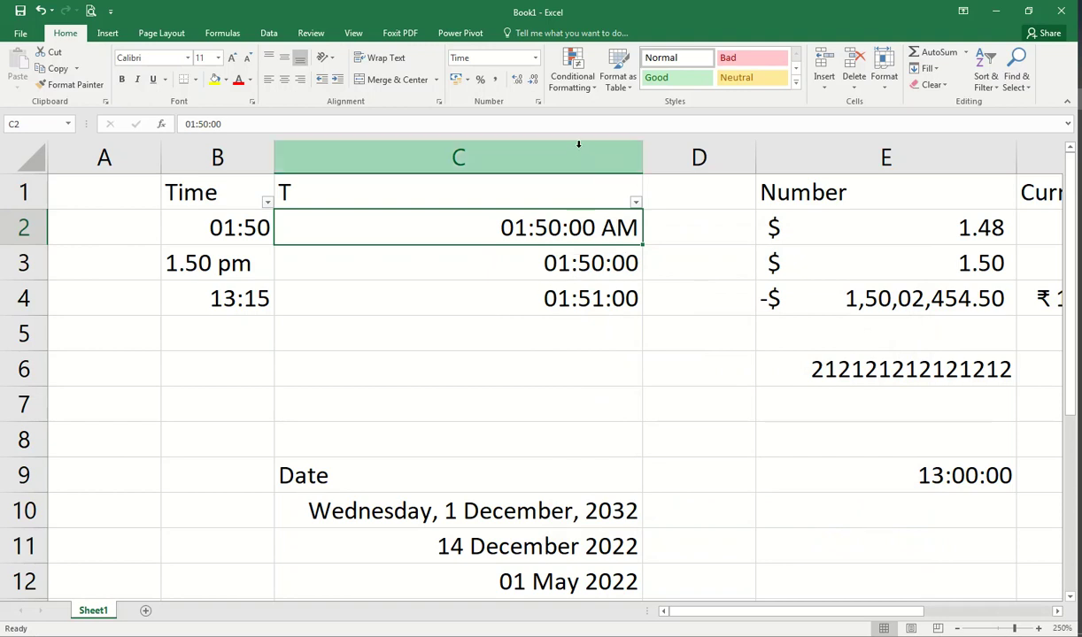
Format the time in cell C2 with the 24-hour 13:30:55 time type
{"action": "left_click", "coordinate": [538, 103]}
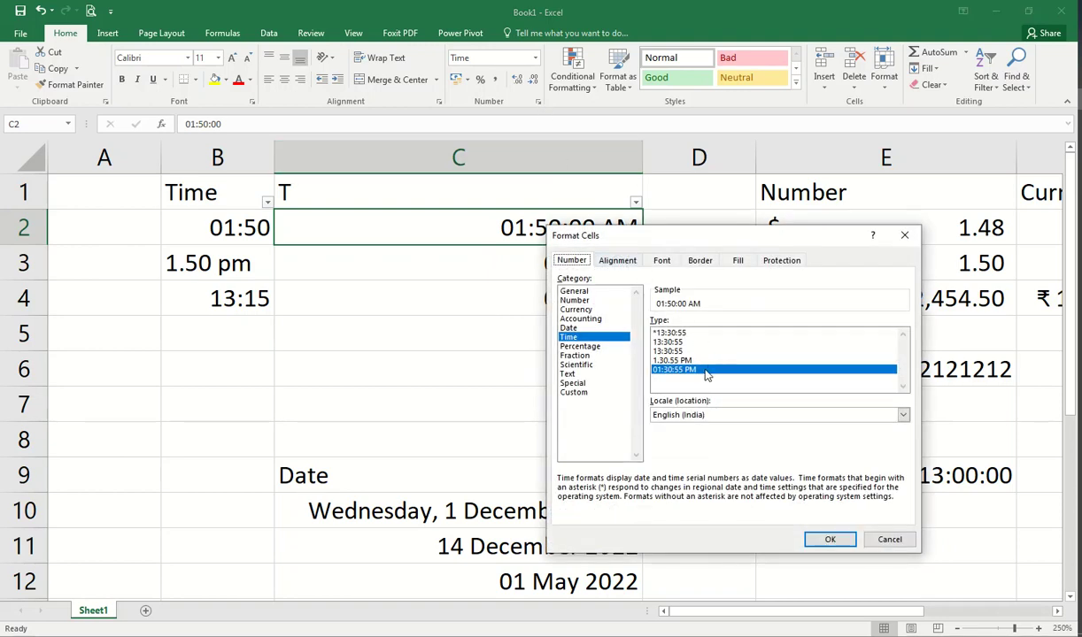
{"action": "left_click", "coordinate": [674, 352]}
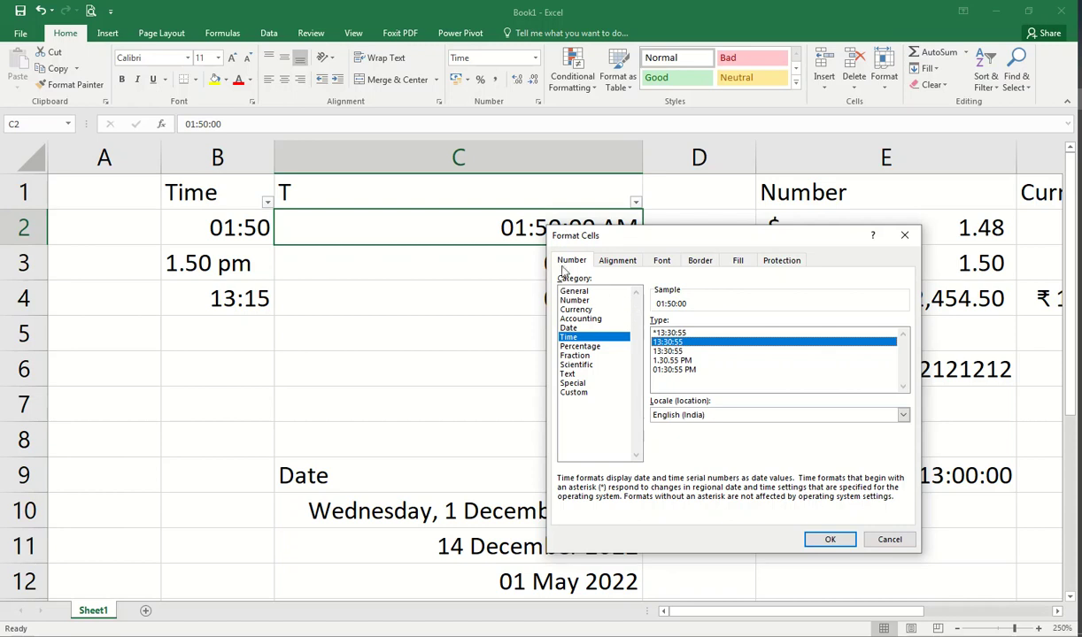
{"action": "left_click", "coordinate": [829, 538]}
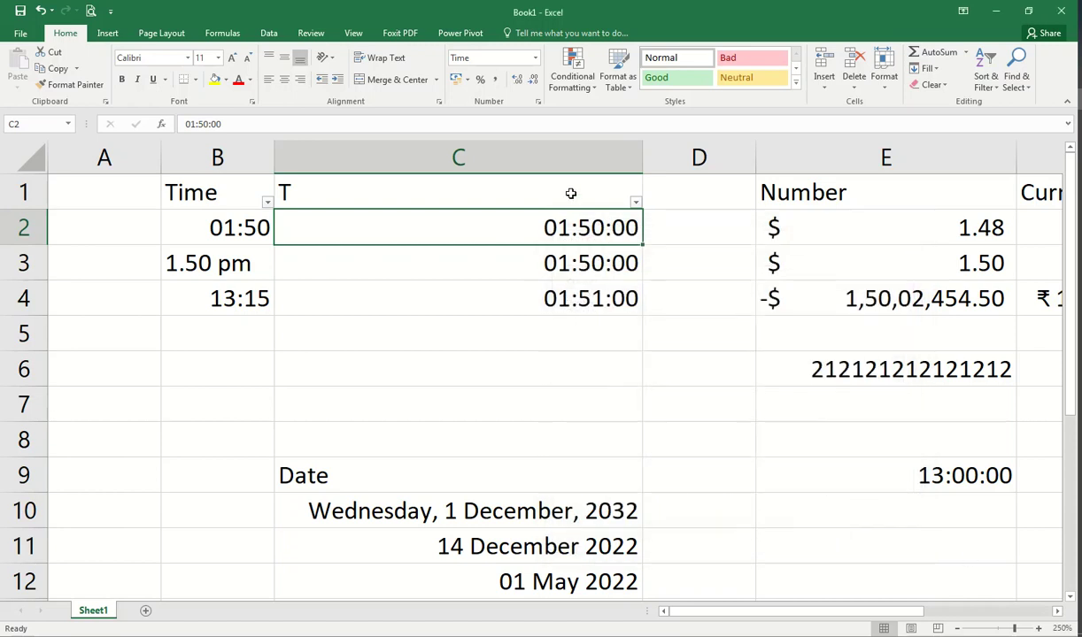
Examine the underlying time entries in cells C2 and C3 without changing them
{"action": "double_click", "coordinate": [623, 227]}
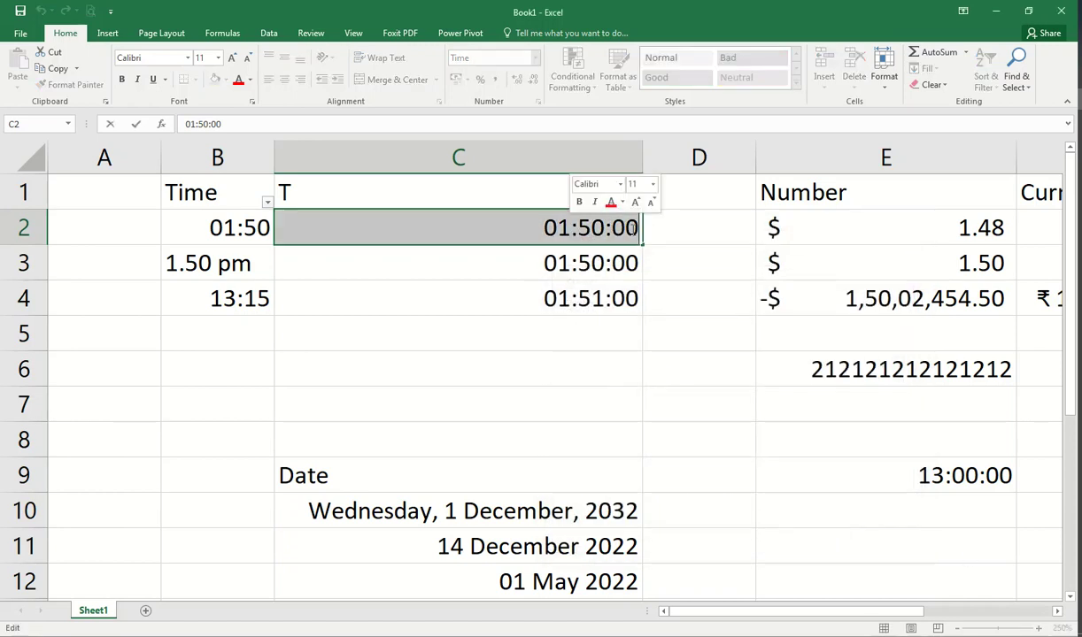
{"action": "left_click", "coordinate": [588, 290]}
{"action": "double_click", "coordinate": [594, 233]}
{"action": "double_click", "coordinate": [603, 260]}
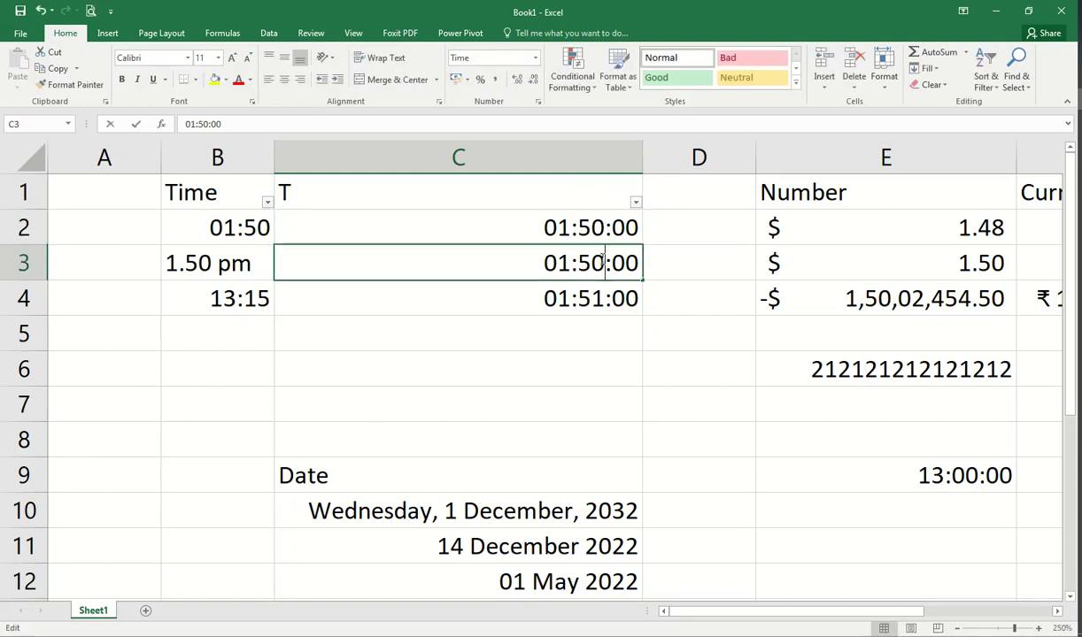
{"action": "left_click", "coordinate": [591, 299]}
{"action": "left_click", "coordinate": [591, 236]}
{"action": "double_click", "coordinate": [577, 232]}
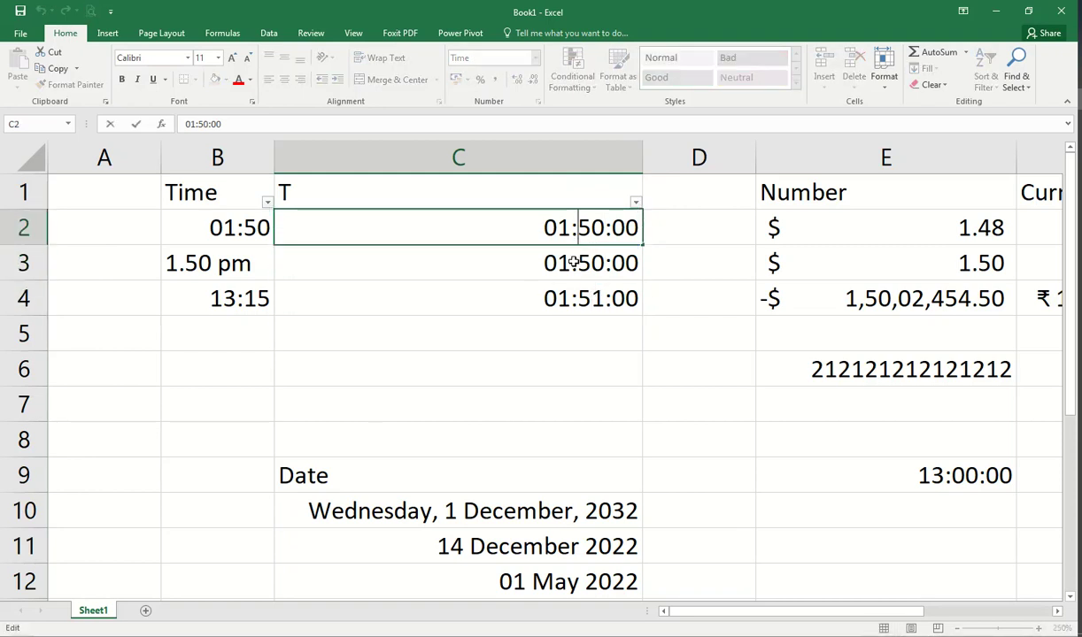
{"action": "left_click", "coordinate": [574, 262]}
{"action": "left_click", "coordinate": [570, 412]}
Enter the time 13:00 in cell D14
{"action": "scroll", "coordinate": [619, 460], "scroll_direction": "down", "scroll_amount": 3}
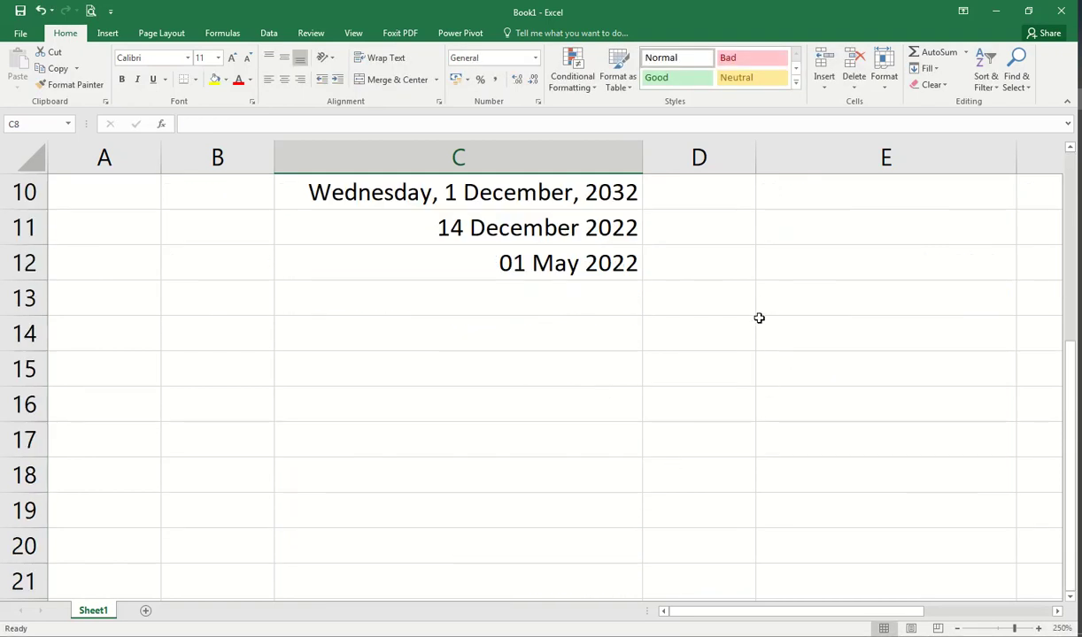
{"action": "left_click", "coordinate": [846, 295]}
{"action": "left_click", "coordinate": [676, 340]}
{"action": "type", "text": "13:00"}
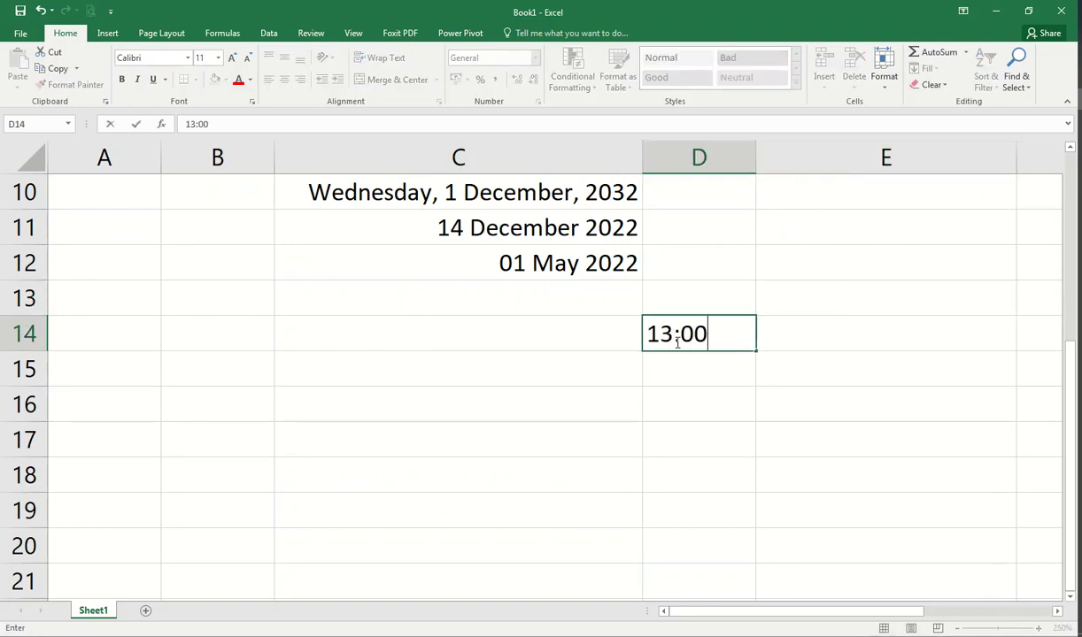
{"action": "key", "text": "Return"}
Format the time in cell D14 with the 1.30.55 PM type of the Time category
{"action": "left_click", "coordinate": [696, 337]}
{"action": "left_click", "coordinate": [537, 101]}
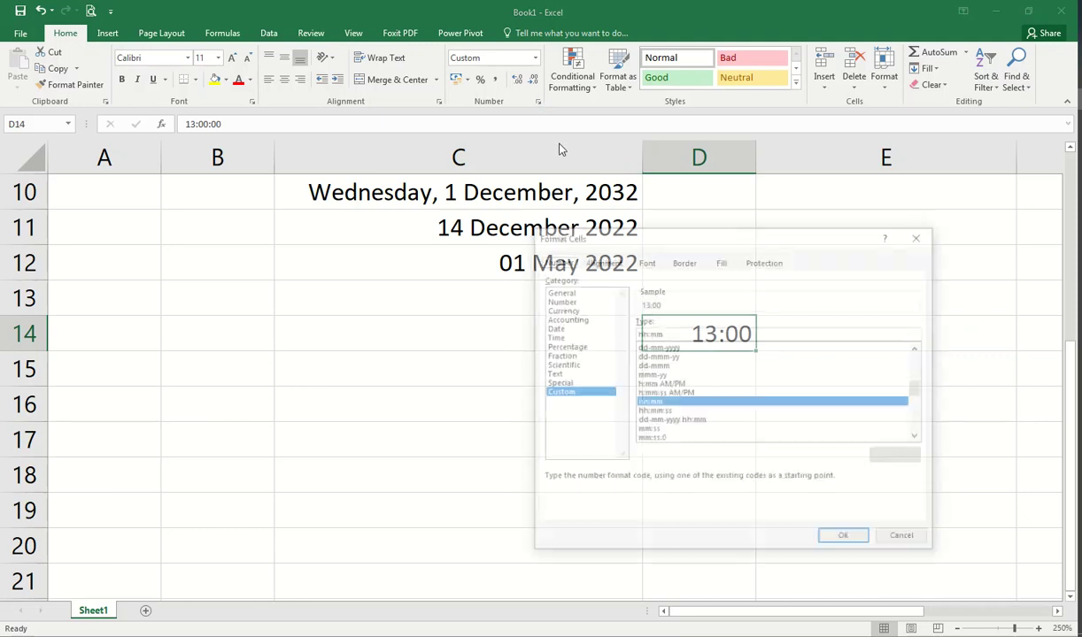
{"action": "left_click_drag", "start_coordinate": [422, 252], "coordinate": [261, 248]}
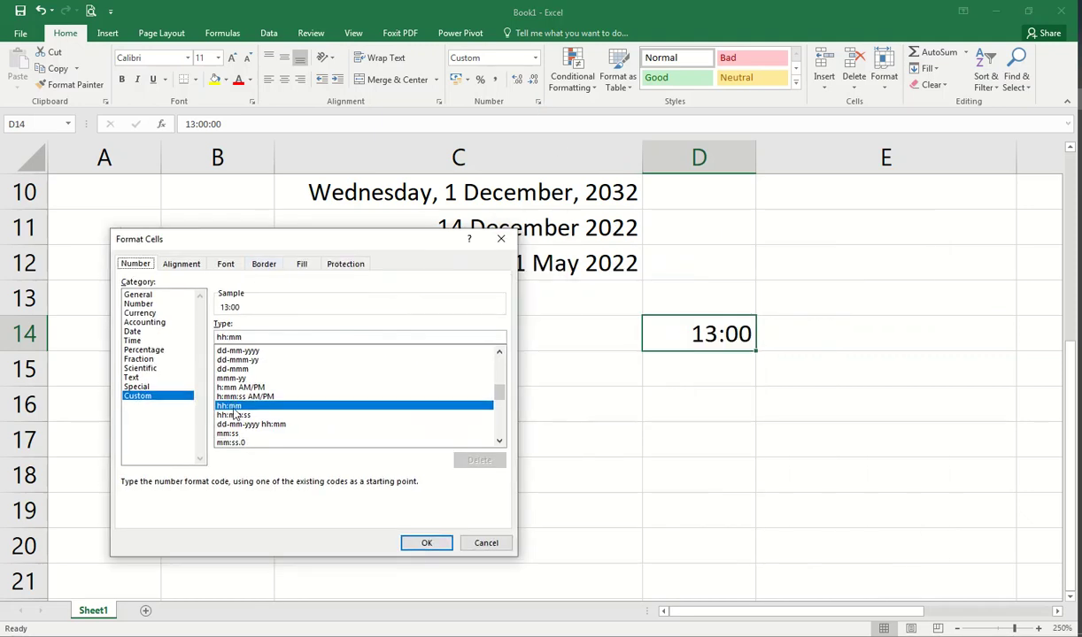
{"action": "left_click", "coordinate": [133, 340]}
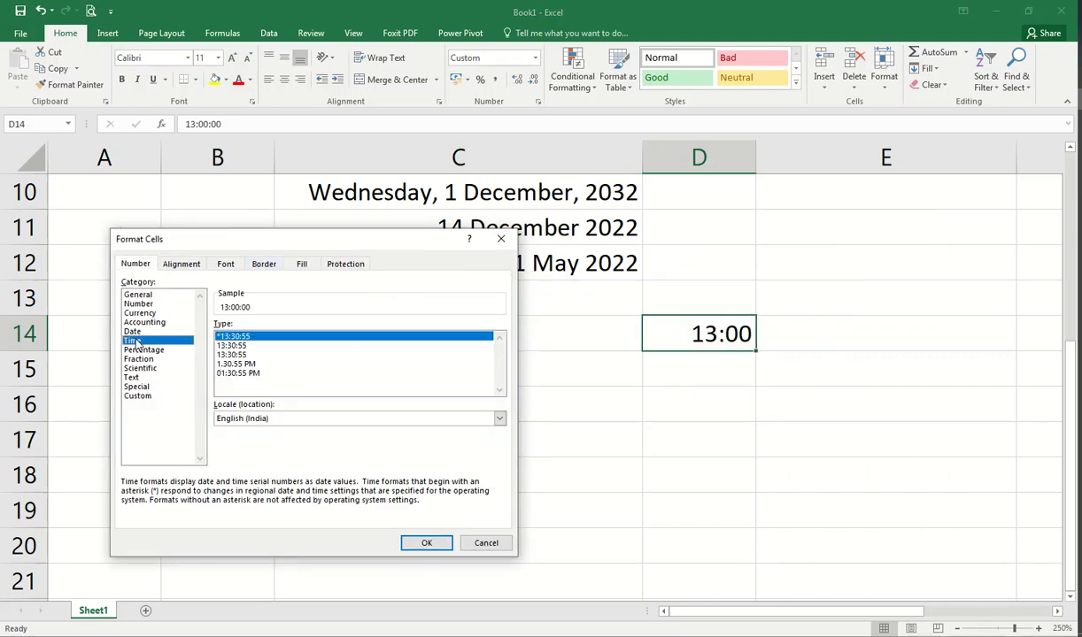
{"action": "left_click", "coordinate": [233, 364]}
{"action": "left_click", "coordinate": [426, 543]}
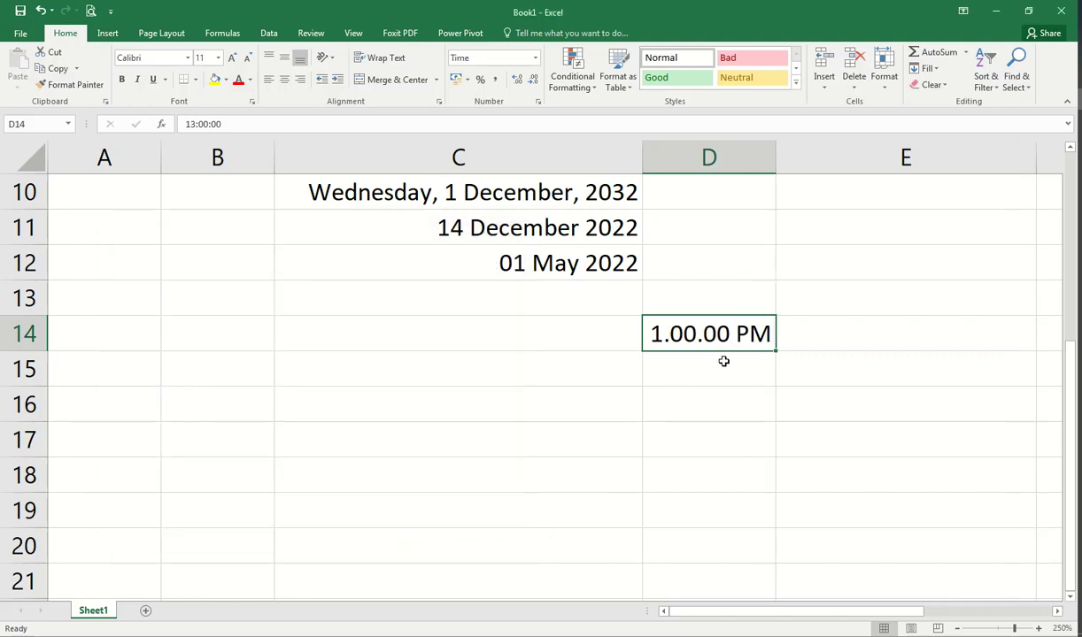
Change the hour of the time in cell D14 to 4
{"action": "double_click", "coordinate": [667, 348]}
{"action": "key", "text": "Delete"}
{"action": "key", "text": "Delete"}
{"action": "type", "text": "4"}
{"action": "key", "text": "Return"}
Change the hour of the time in cell D14 to 16
{"action": "double_click", "coordinate": [675, 336]}
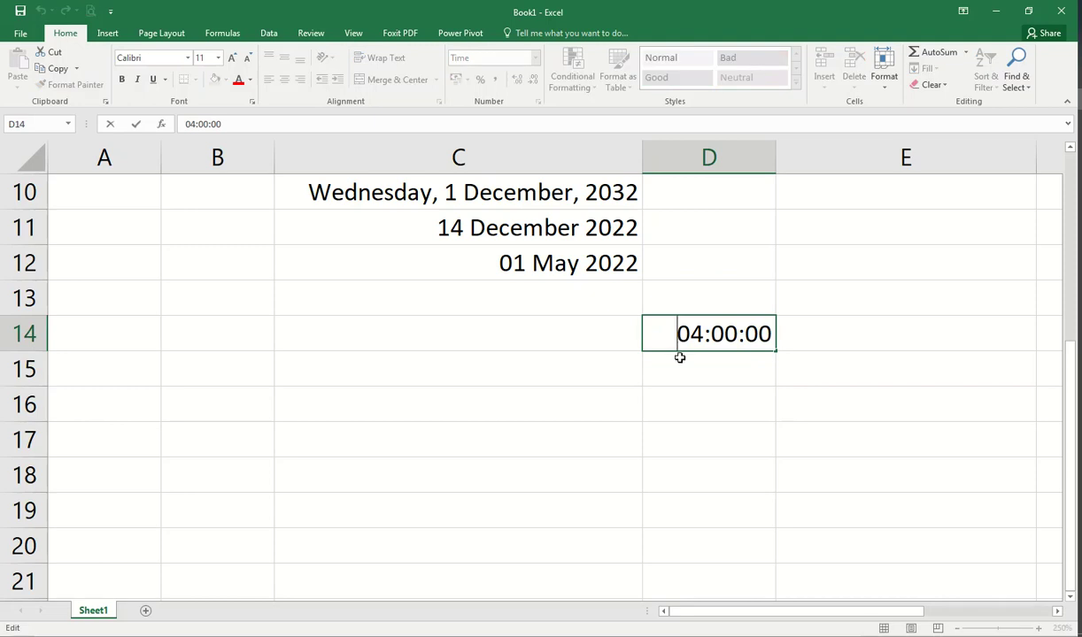
{"action": "left_click_drag", "start_coordinate": [653, 334], "coordinate": [703, 334]}
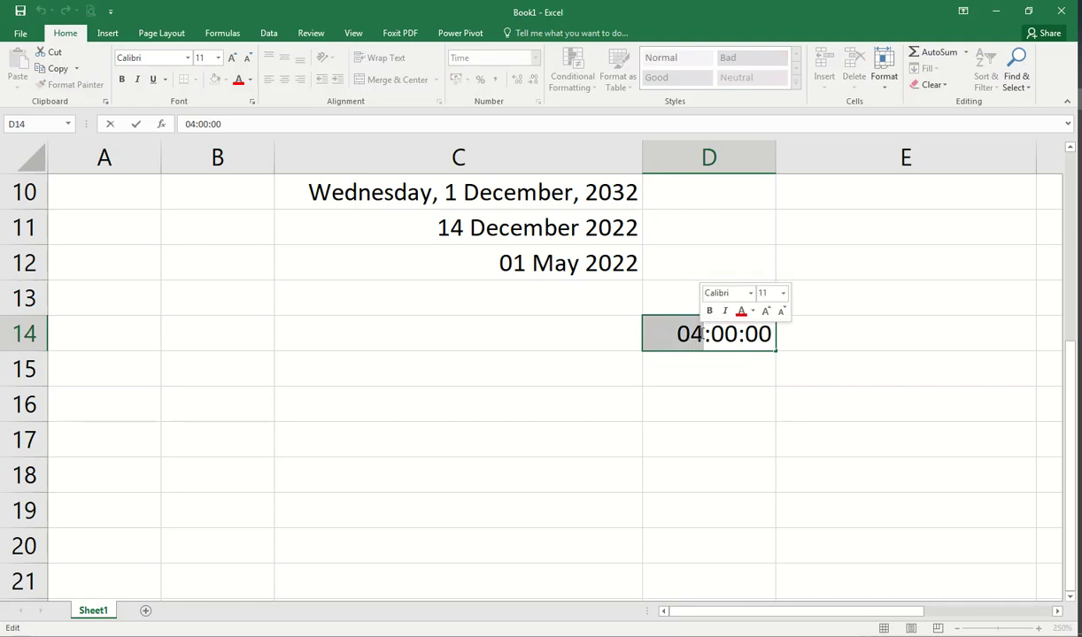
{"action": "type", "text": "16"}
{"action": "key", "text": "Return"}
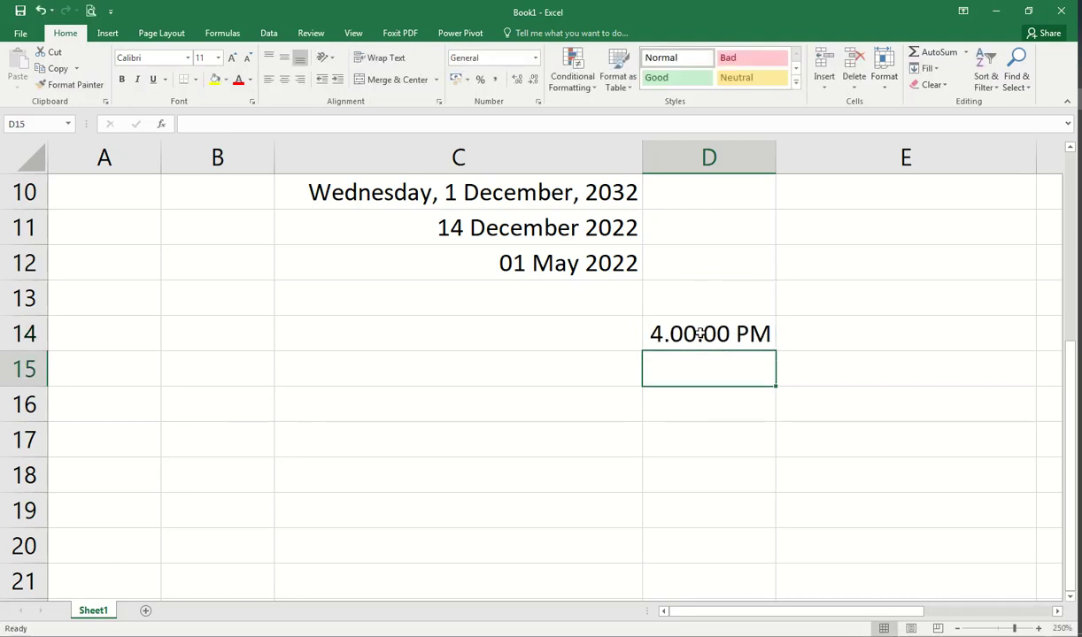
Format the time in cell D14 with the 24-hour 13:30:55 time type
{"action": "left_click", "coordinate": [699, 333]}
{"action": "left_click", "coordinate": [537, 102]}
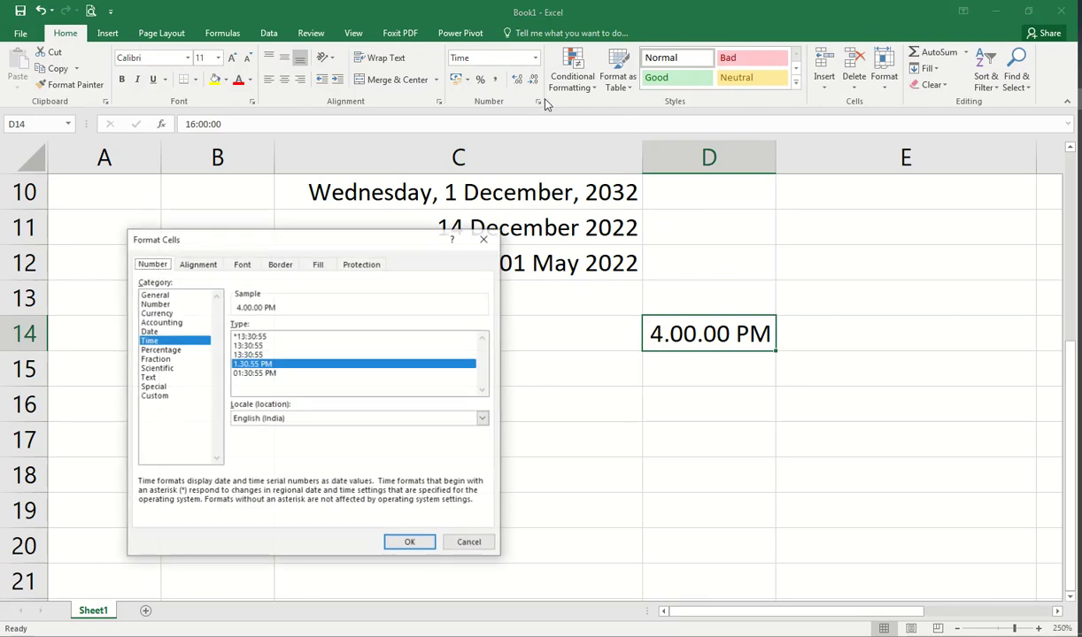
{"action": "left_click", "coordinate": [249, 354]}
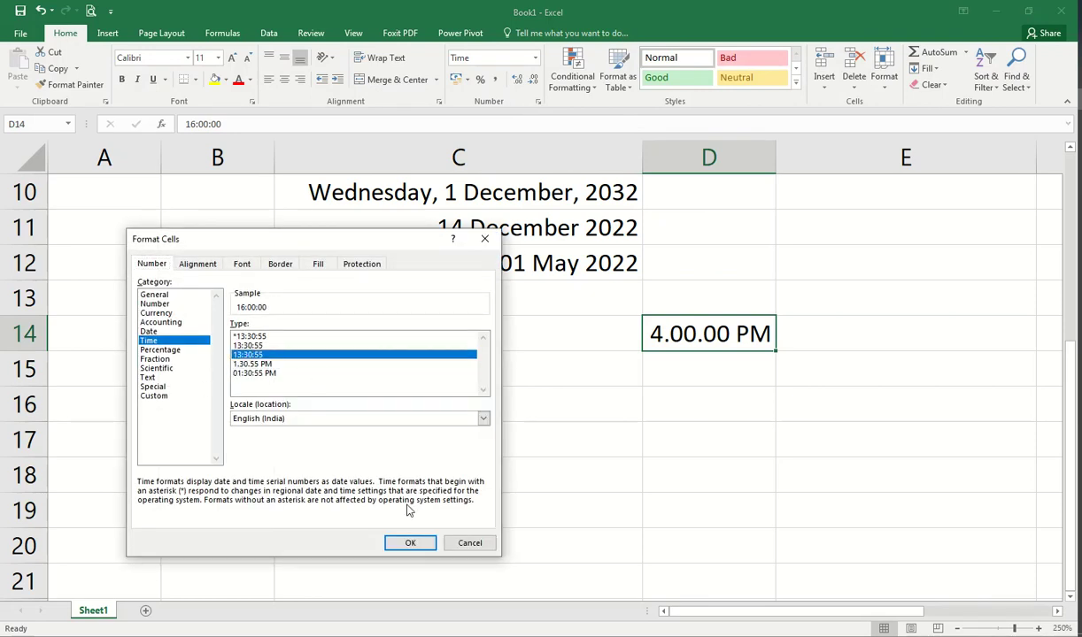
{"action": "left_click", "coordinate": [410, 542]}
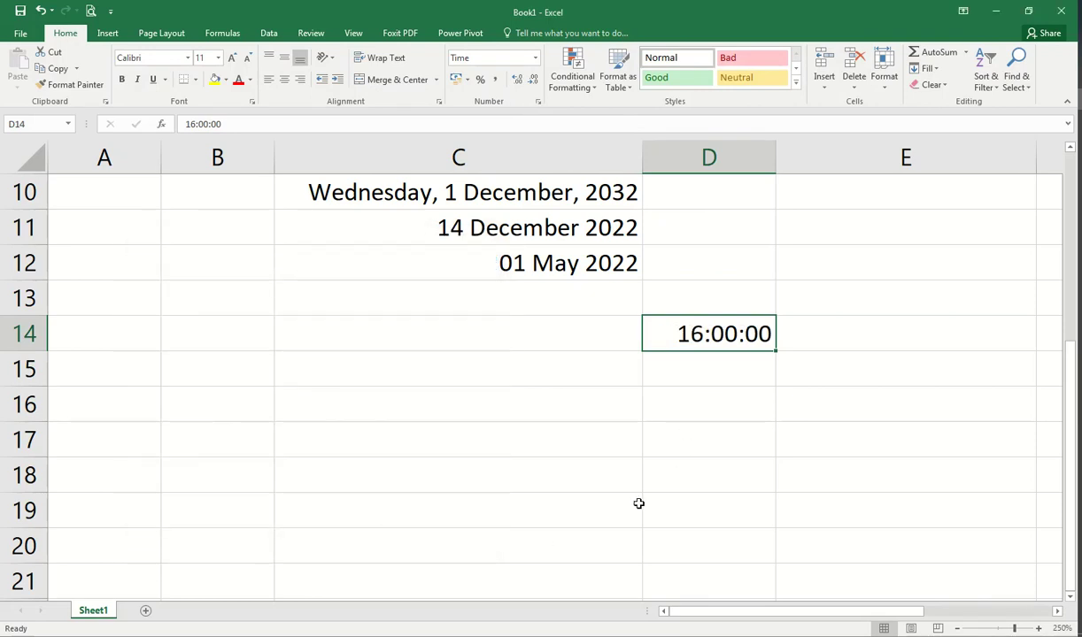
Examine the time types and locale setting for cell D14 in Format Cells
{"action": "scroll", "coordinate": [573, 331], "scroll_direction": "up", "scroll_amount": 2}
{"action": "left_click", "coordinate": [537, 102]}
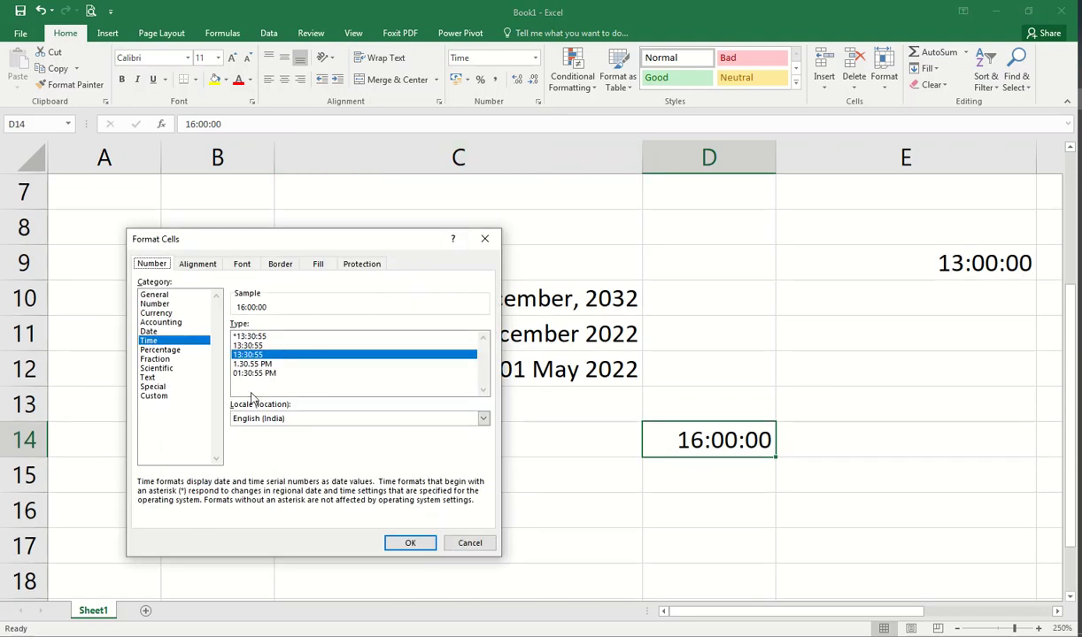
{"action": "left_click", "coordinate": [319, 422]}
{"action": "left_click", "coordinate": [318, 421]}
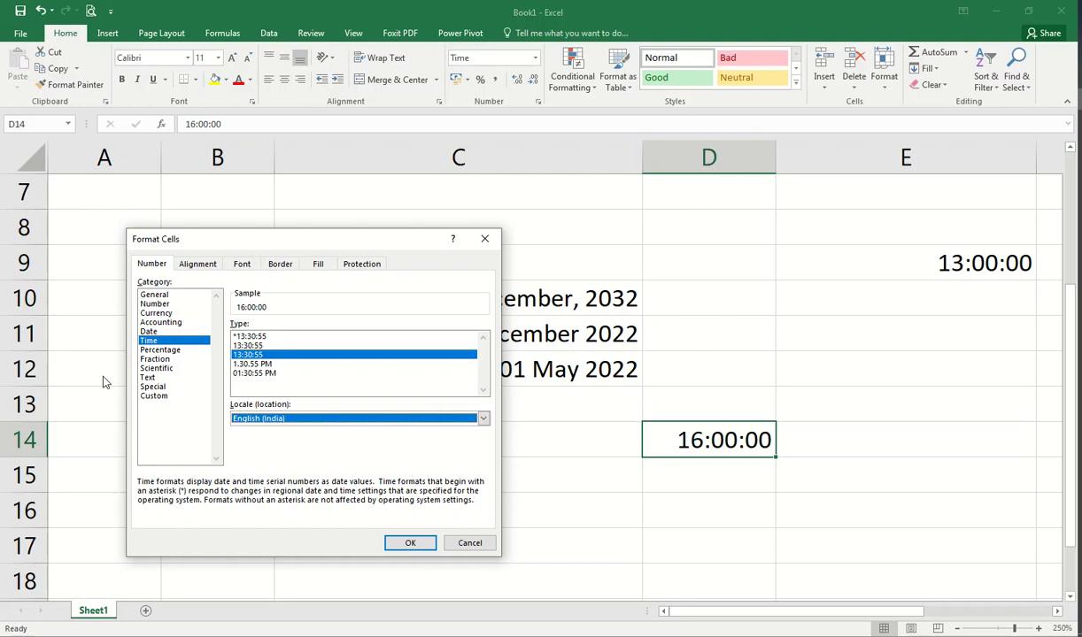